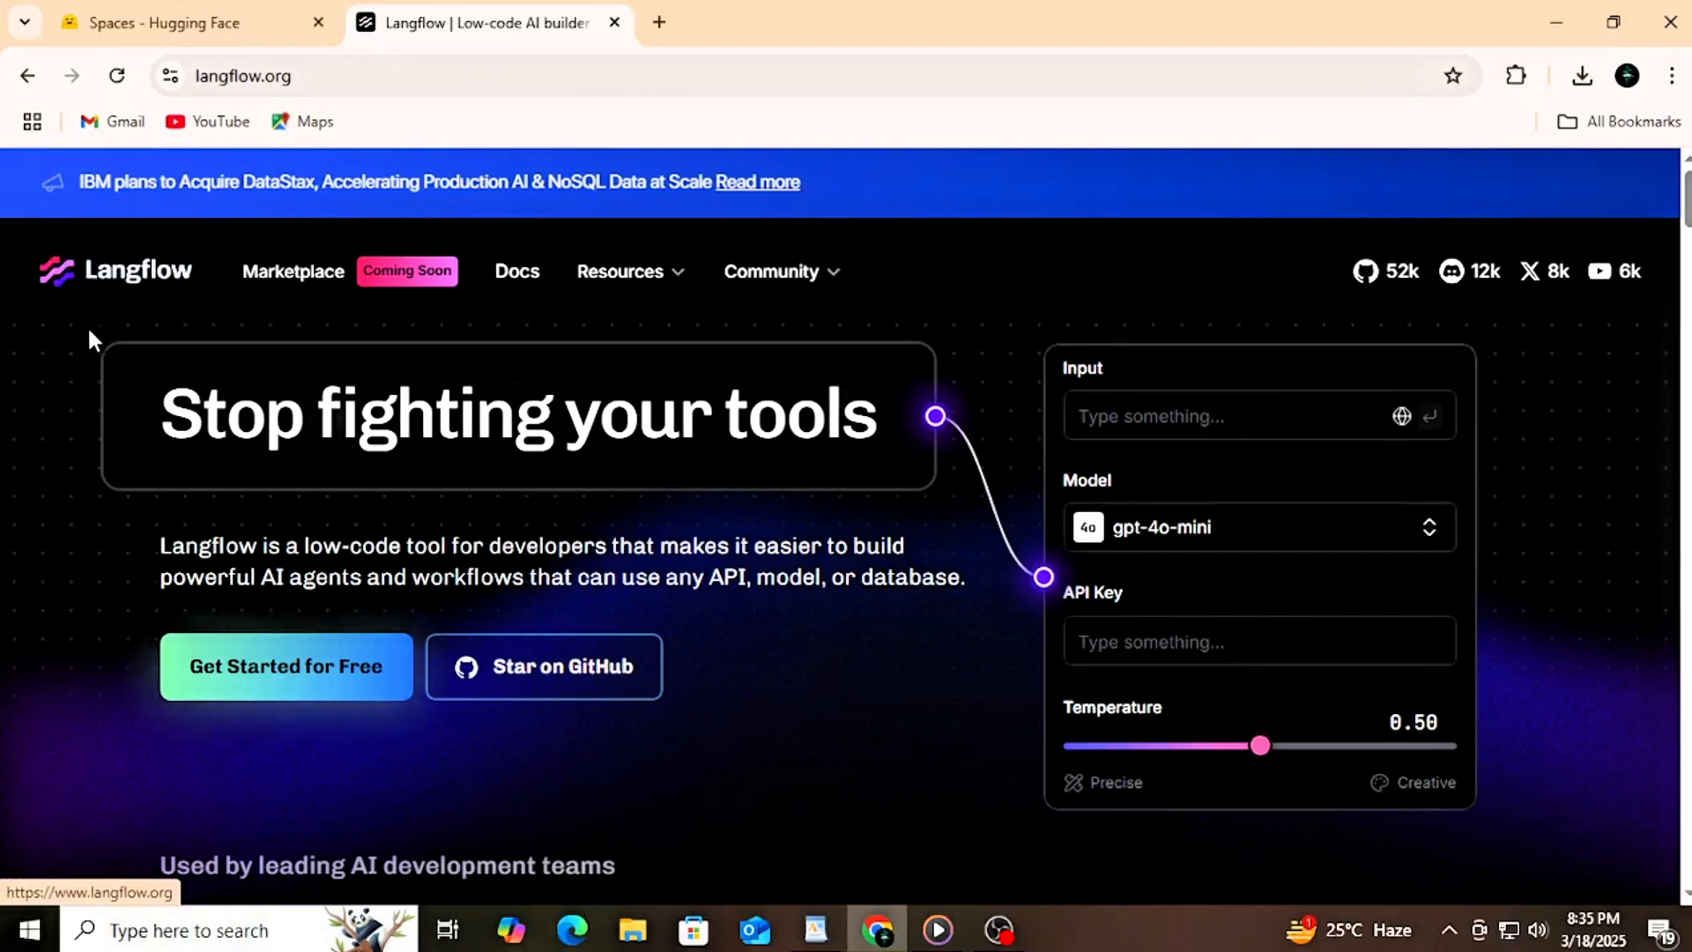
Step: Examine the Langflow homepage from its introductory description through the customer quote and the "Ditch the Black Boxes" feature cards
{"action": "left_click_drag", "start_coordinate": [98, 531], "coordinate": [947, 578]}
{"action": "left_click", "coordinate": [970, 577]}
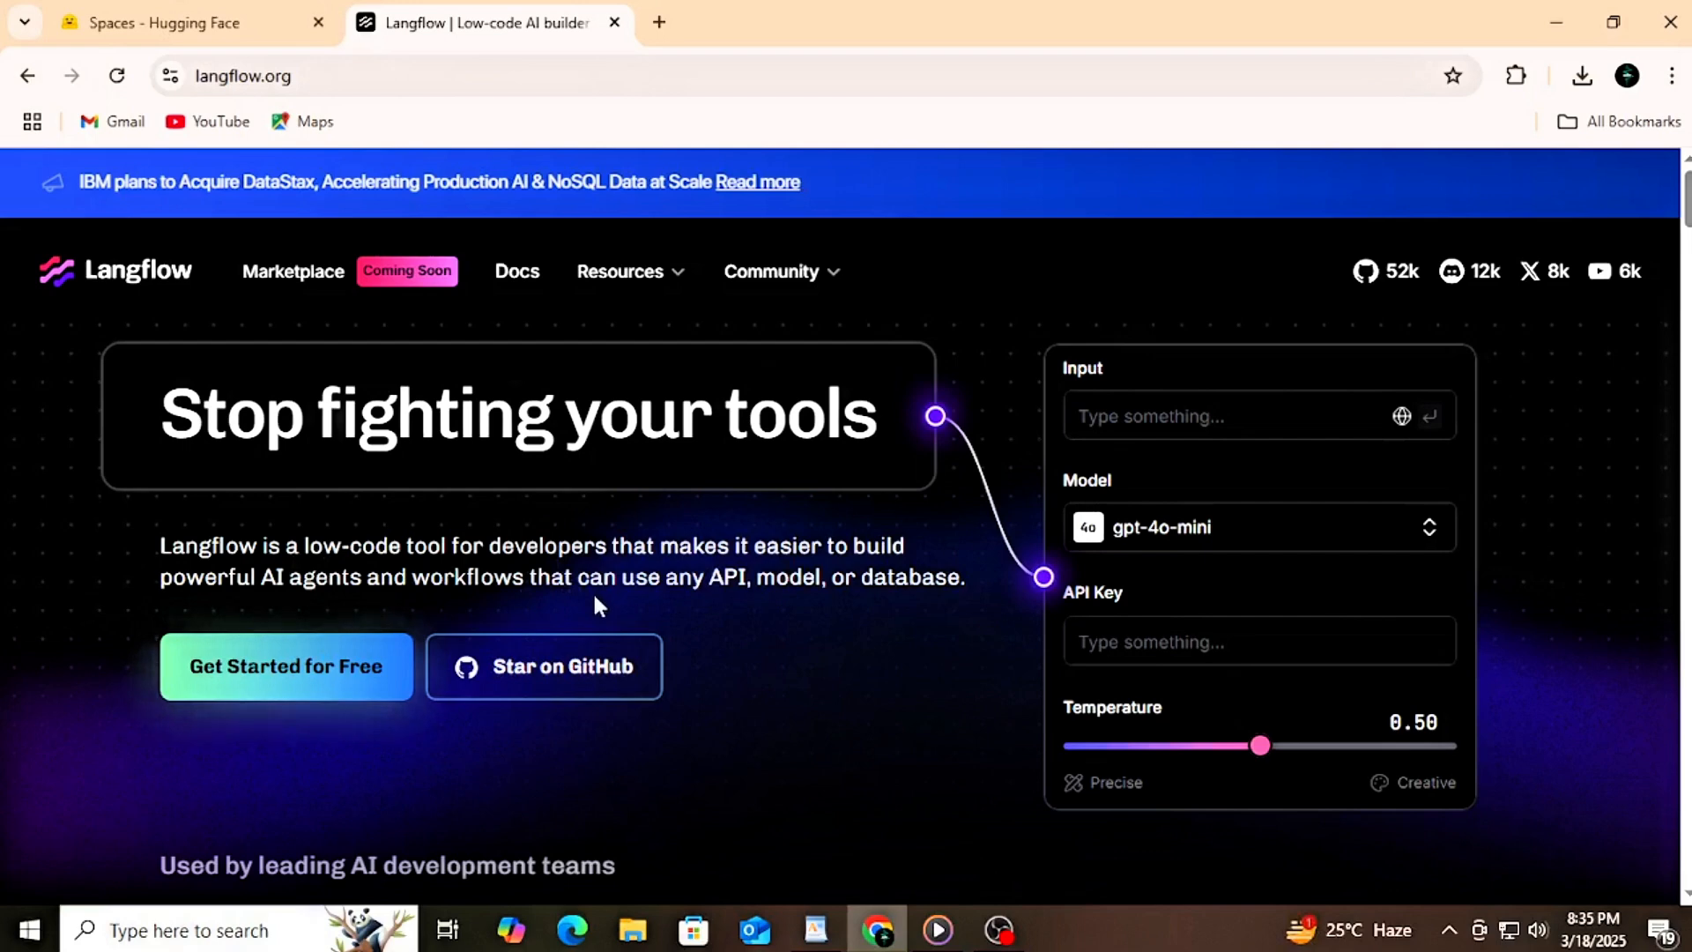
{"action": "scroll", "coordinate": [594, 595], "scroll_direction": "down", "scroll_amount": 1}
{"action": "scroll", "coordinate": [597, 612], "scroll_direction": "down", "scroll_amount": 1}
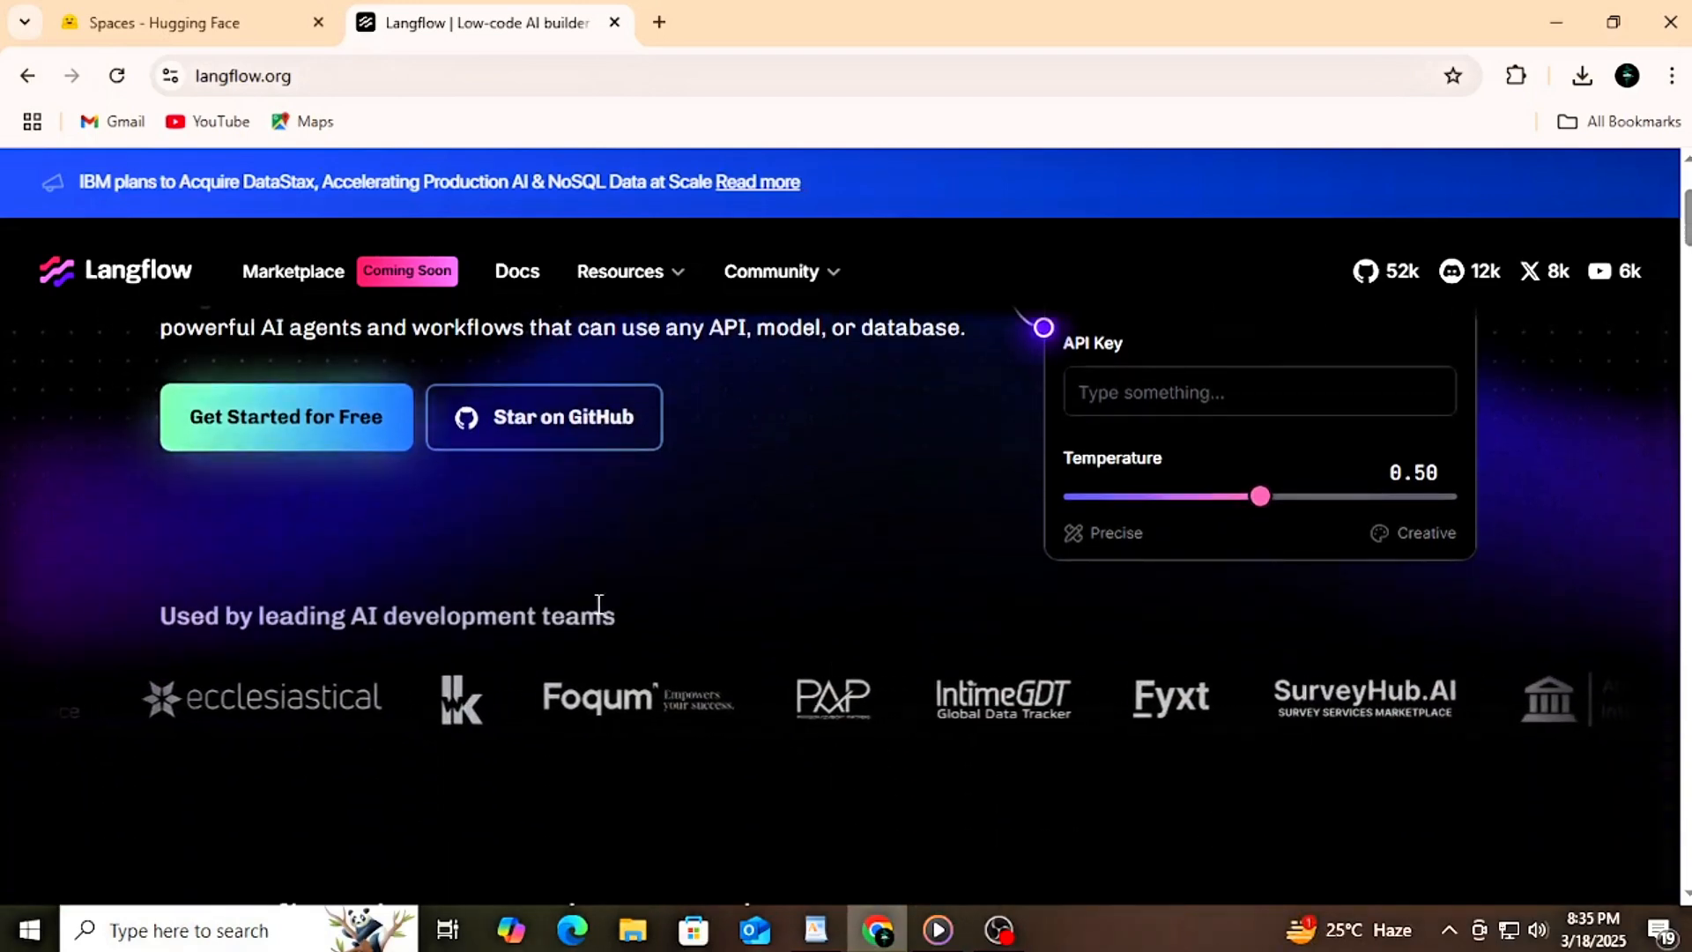
{"action": "scroll", "coordinate": [596, 614], "scroll_direction": "down", "scroll_amount": 1}
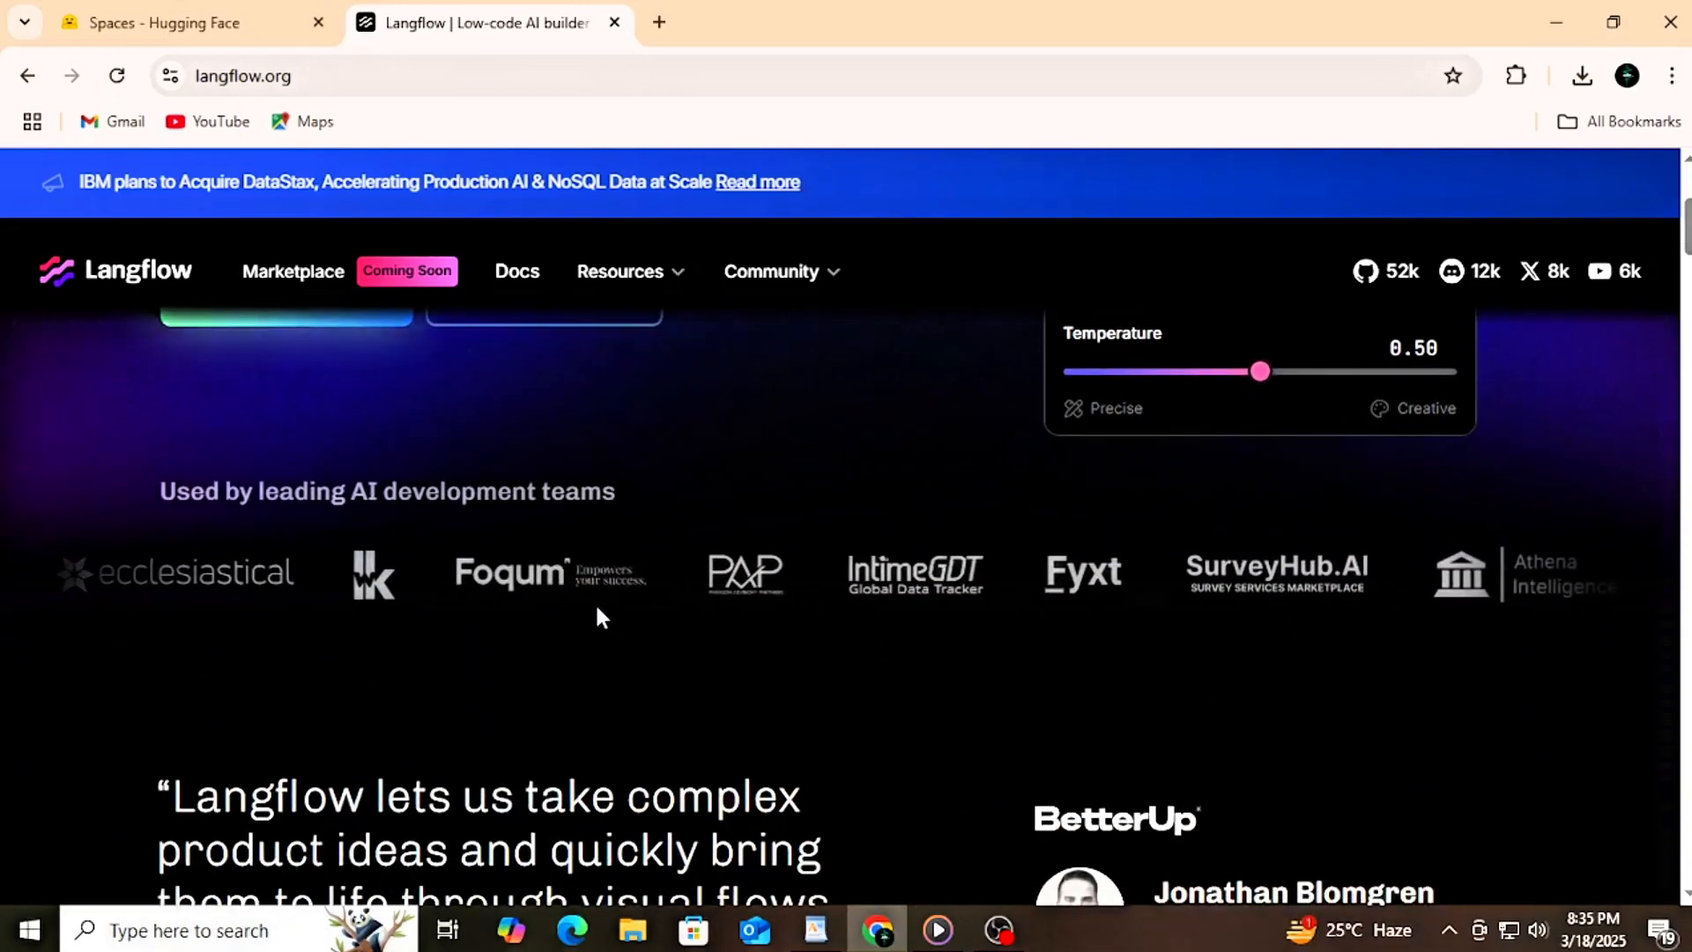
{"action": "scroll", "coordinate": [598, 617], "scroll_direction": "down", "scroll_amount": 2}
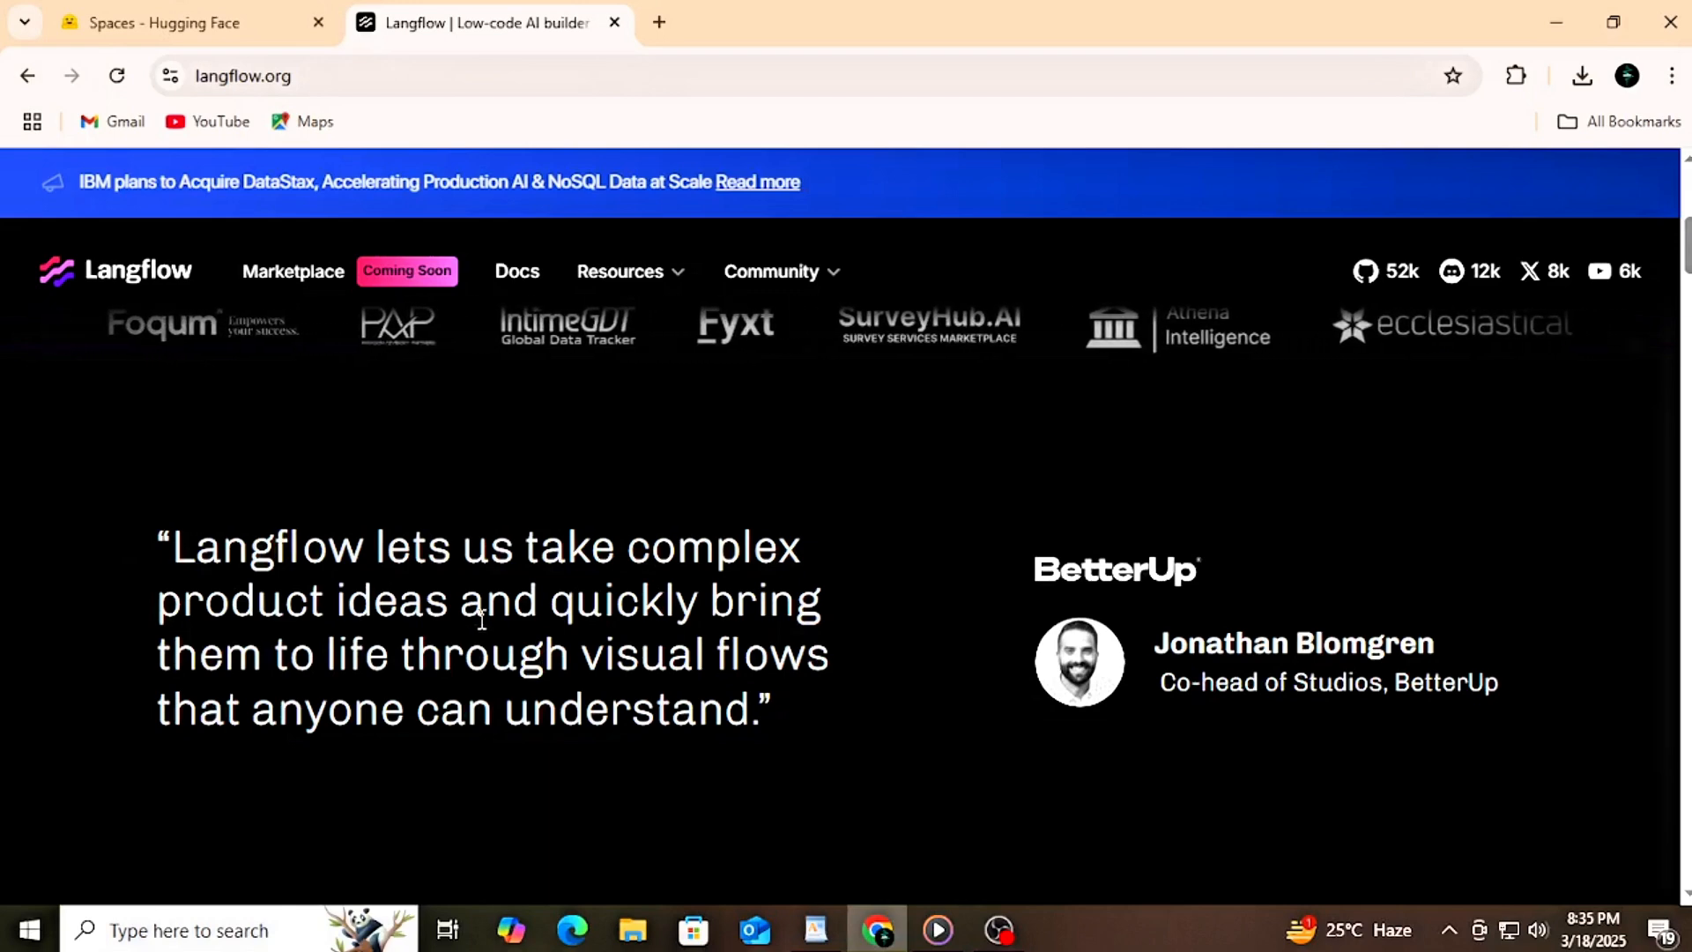
{"action": "scroll", "coordinate": [596, 672], "scroll_direction": "down", "scroll_amount": 1}
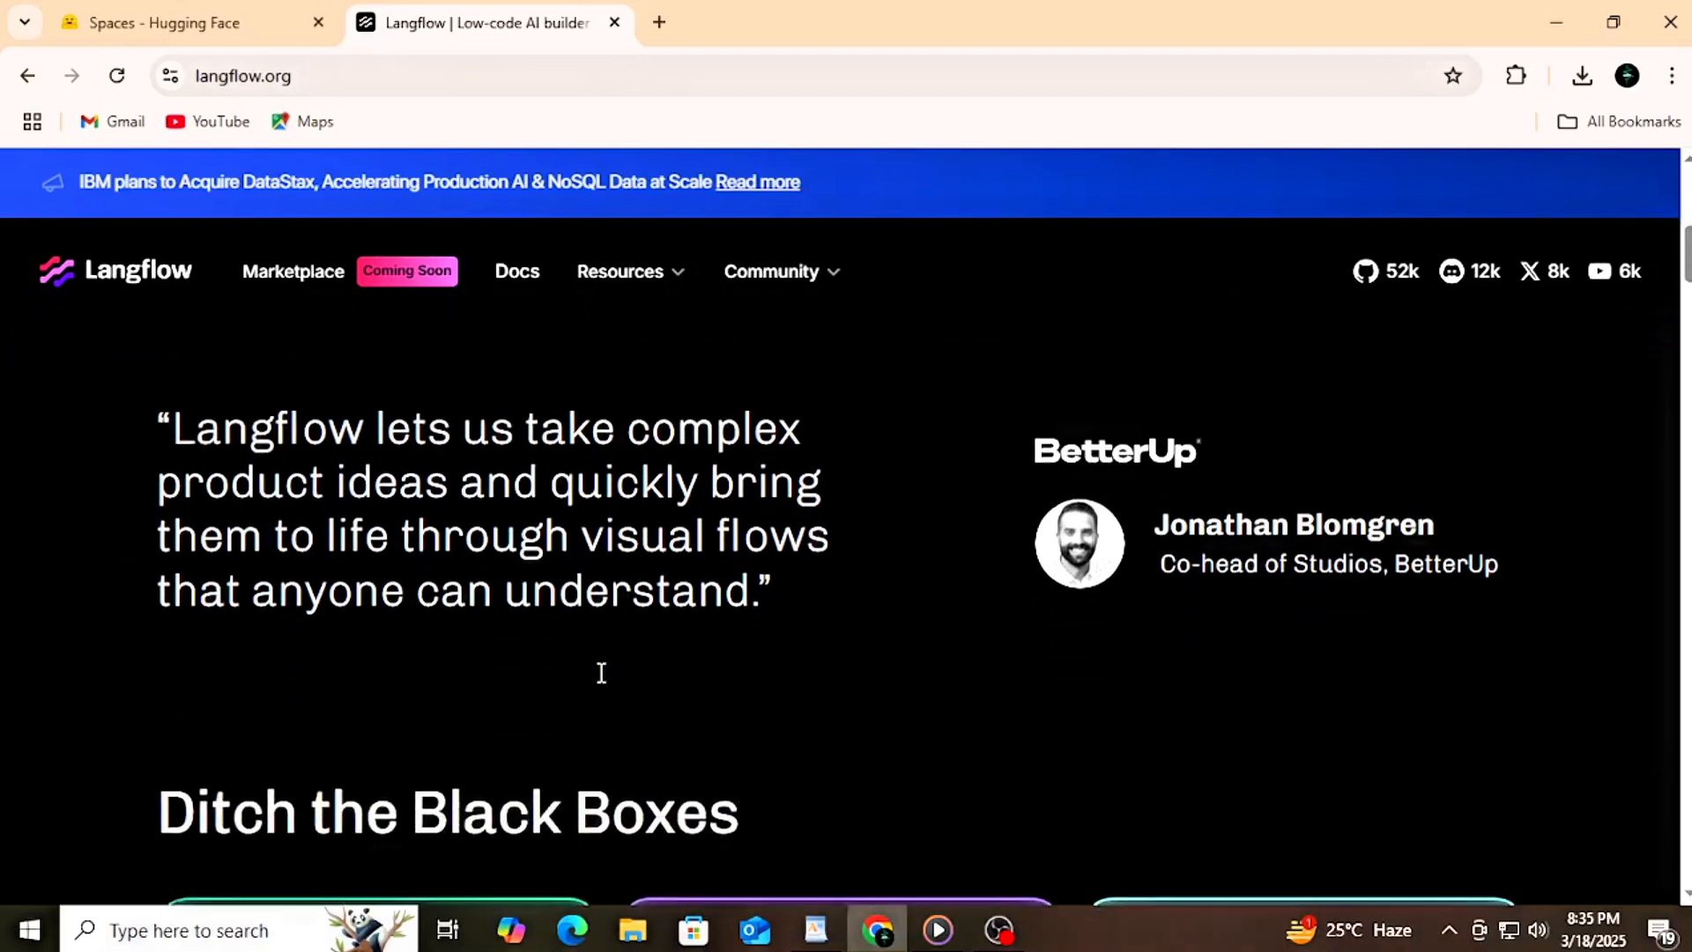
{"action": "scroll", "coordinate": [598, 670], "scroll_direction": "down", "scroll_amount": 1}
{"action": "scroll", "coordinate": [601, 684], "scroll_direction": "down", "scroll_amount": 2}
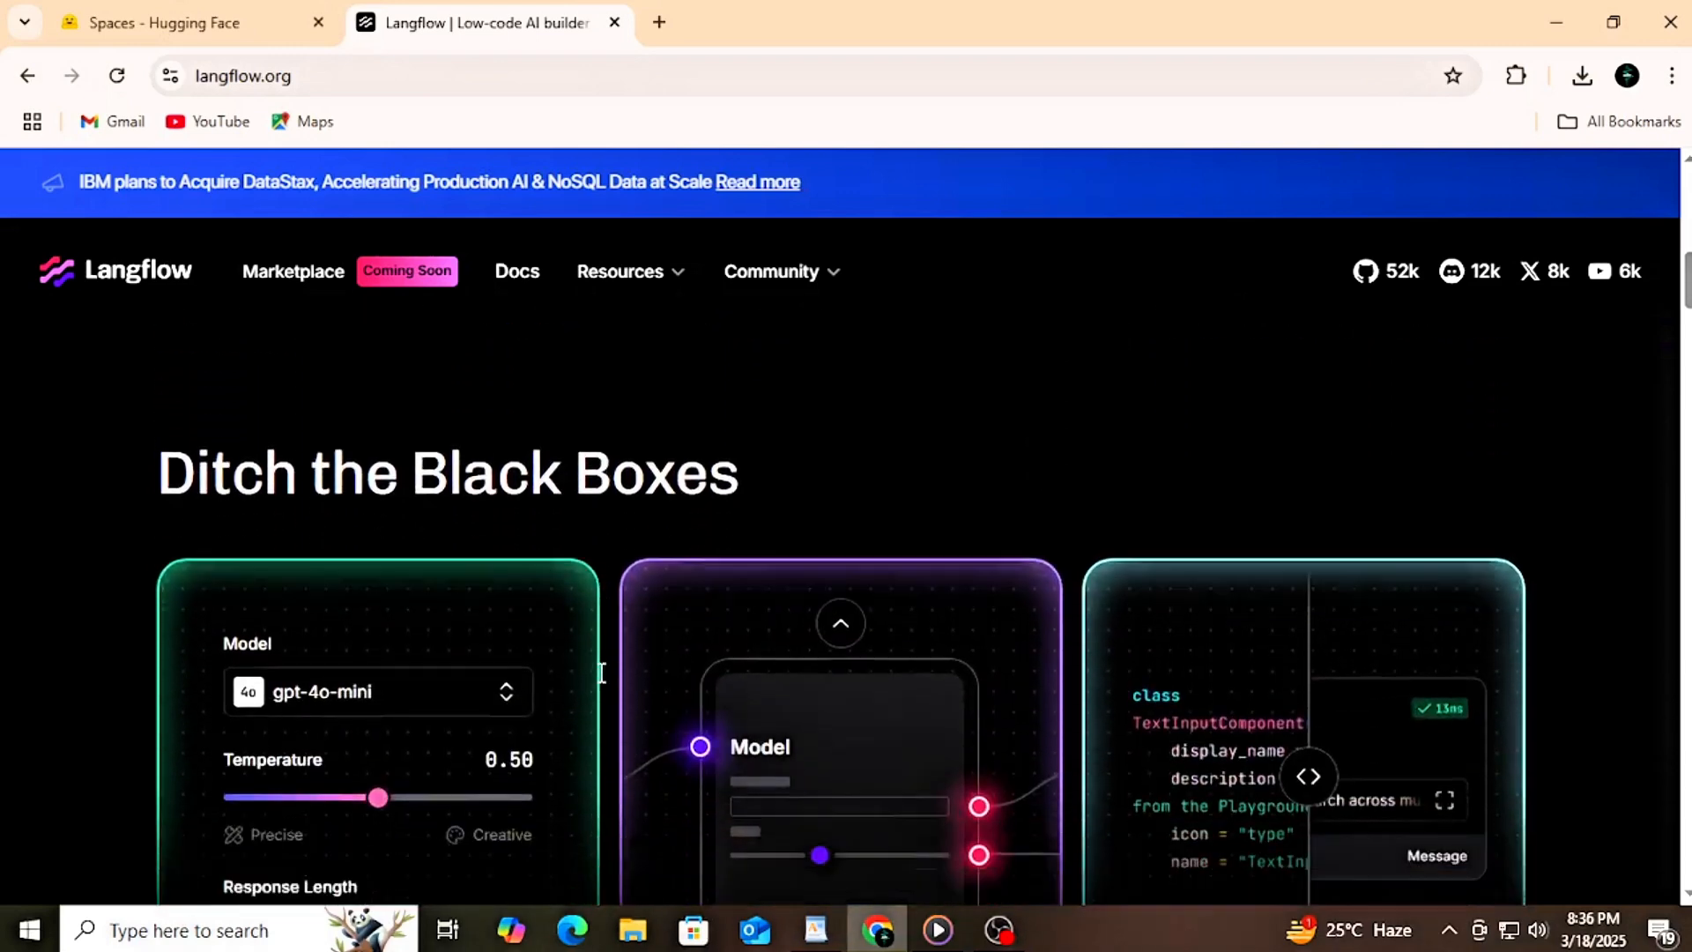
{"action": "scroll", "coordinate": [599, 683], "scroll_direction": "down", "scroll_amount": 1}
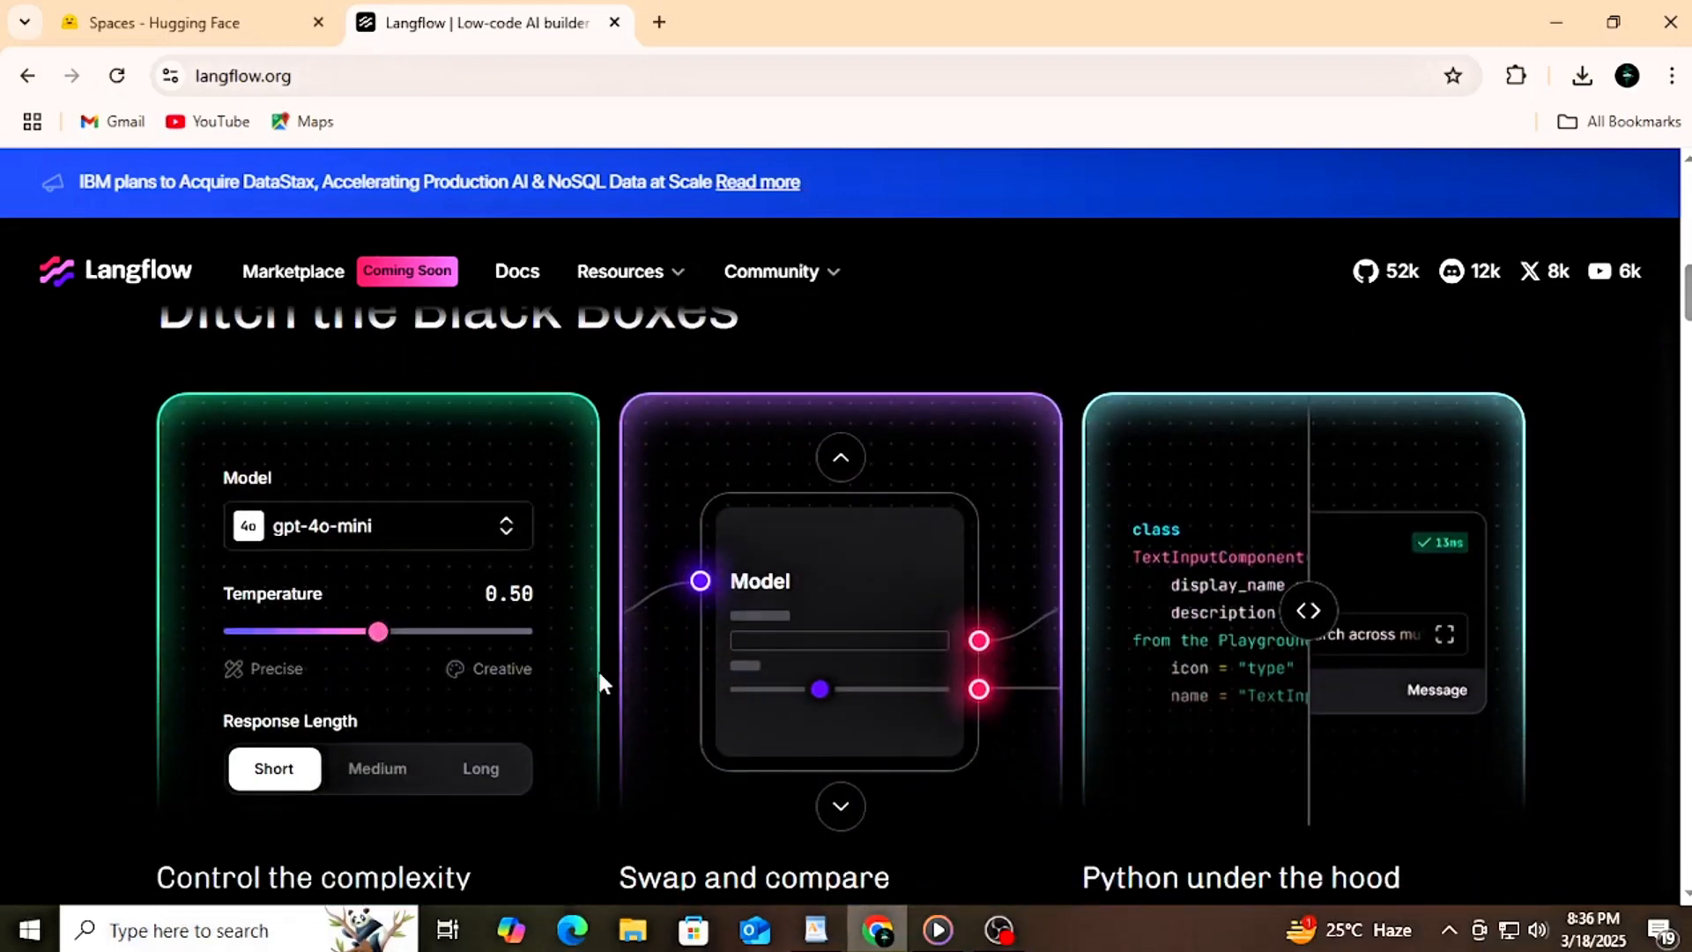
{"action": "scroll", "coordinate": [600, 675], "scroll_direction": "down", "scroll_amount": 1}
{"action": "scroll", "coordinate": [599, 674], "scroll_direction": "up", "scroll_amount": 1}
{"action": "scroll", "coordinate": [598, 670], "scroll_direction": "down", "scroll_amount": 7}
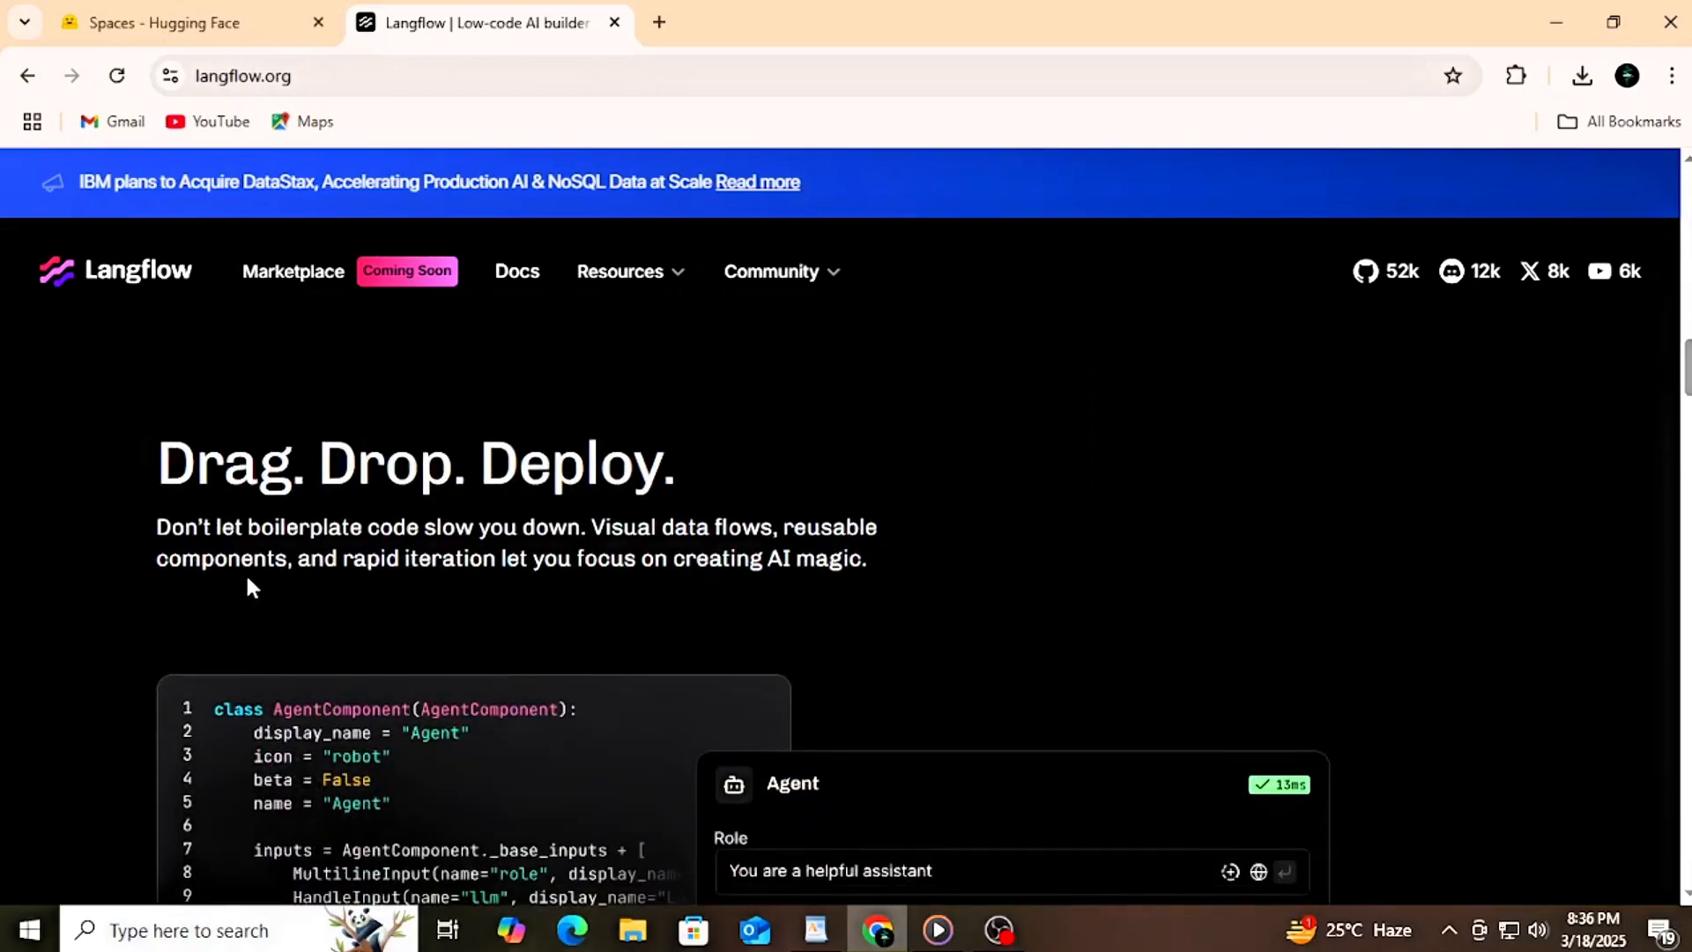
Step: Read the "Drag. Drop. Deploy." section with its agent code example, pre-built flow cards and agent workflow diagram
{"action": "left_click_drag", "start_coordinate": [149, 520], "coordinate": [249, 555]}
{"action": "left_click_drag", "start_coordinate": [608, 559], "coordinate": [941, 573]}
{"action": "left_click", "coordinate": [941, 574]}
{"action": "scroll", "coordinate": [941, 577], "scroll_direction": "down", "scroll_amount": 1}
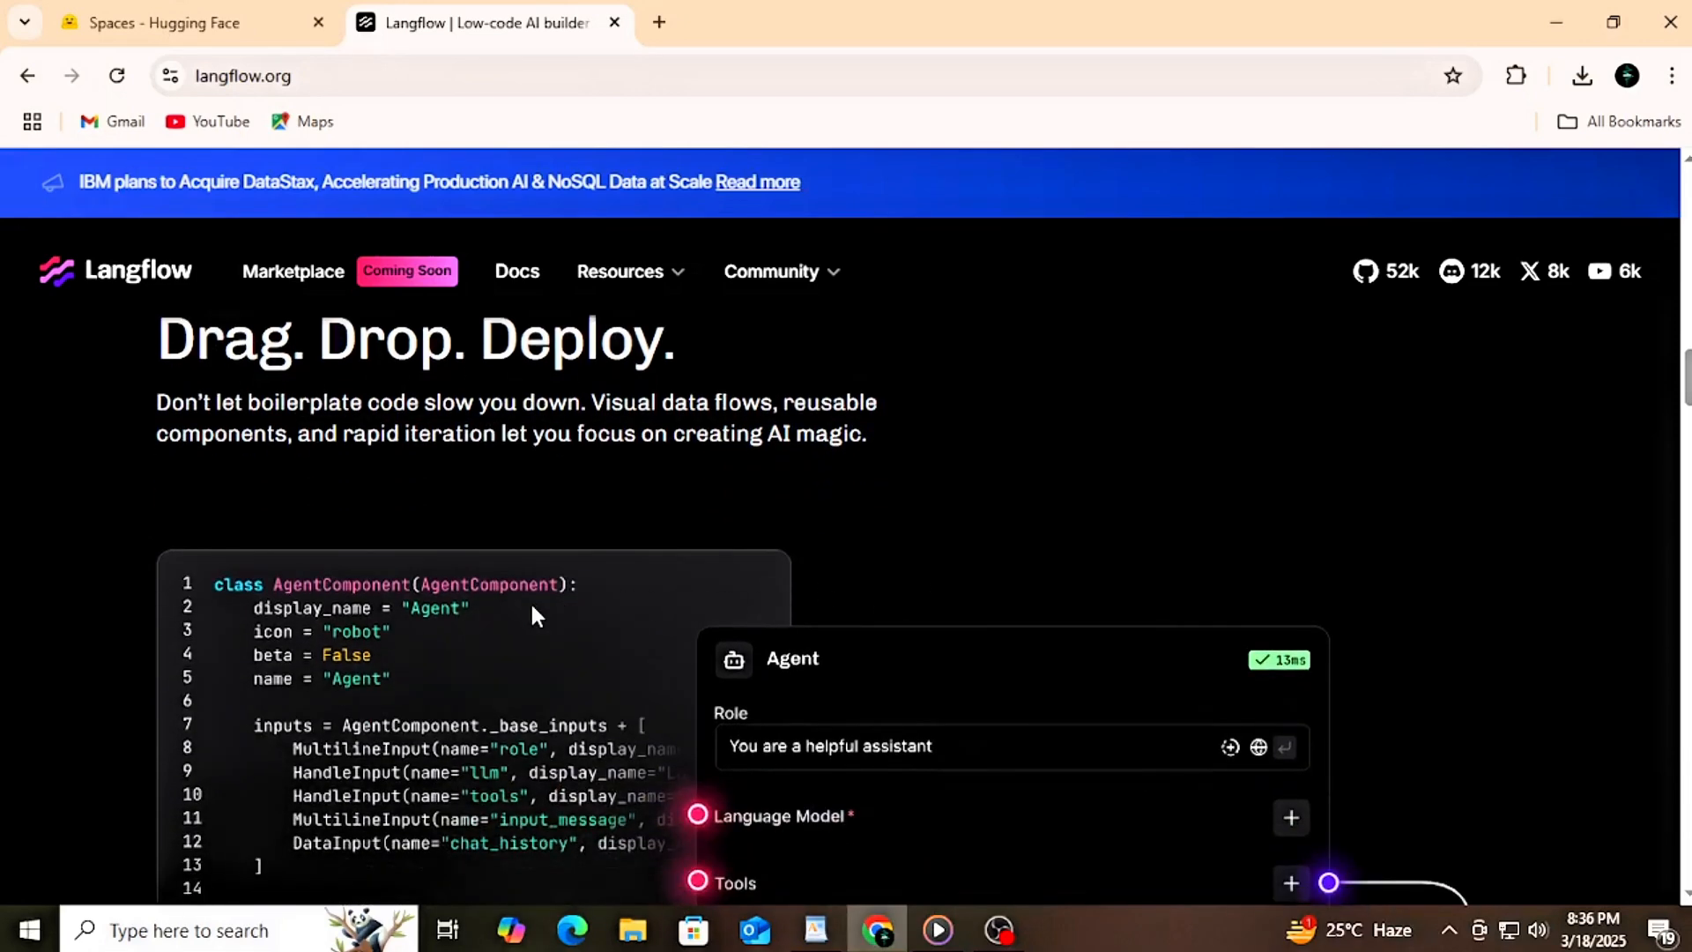
{"action": "scroll", "coordinate": [439, 607], "scroll_direction": "down", "scroll_amount": 1}
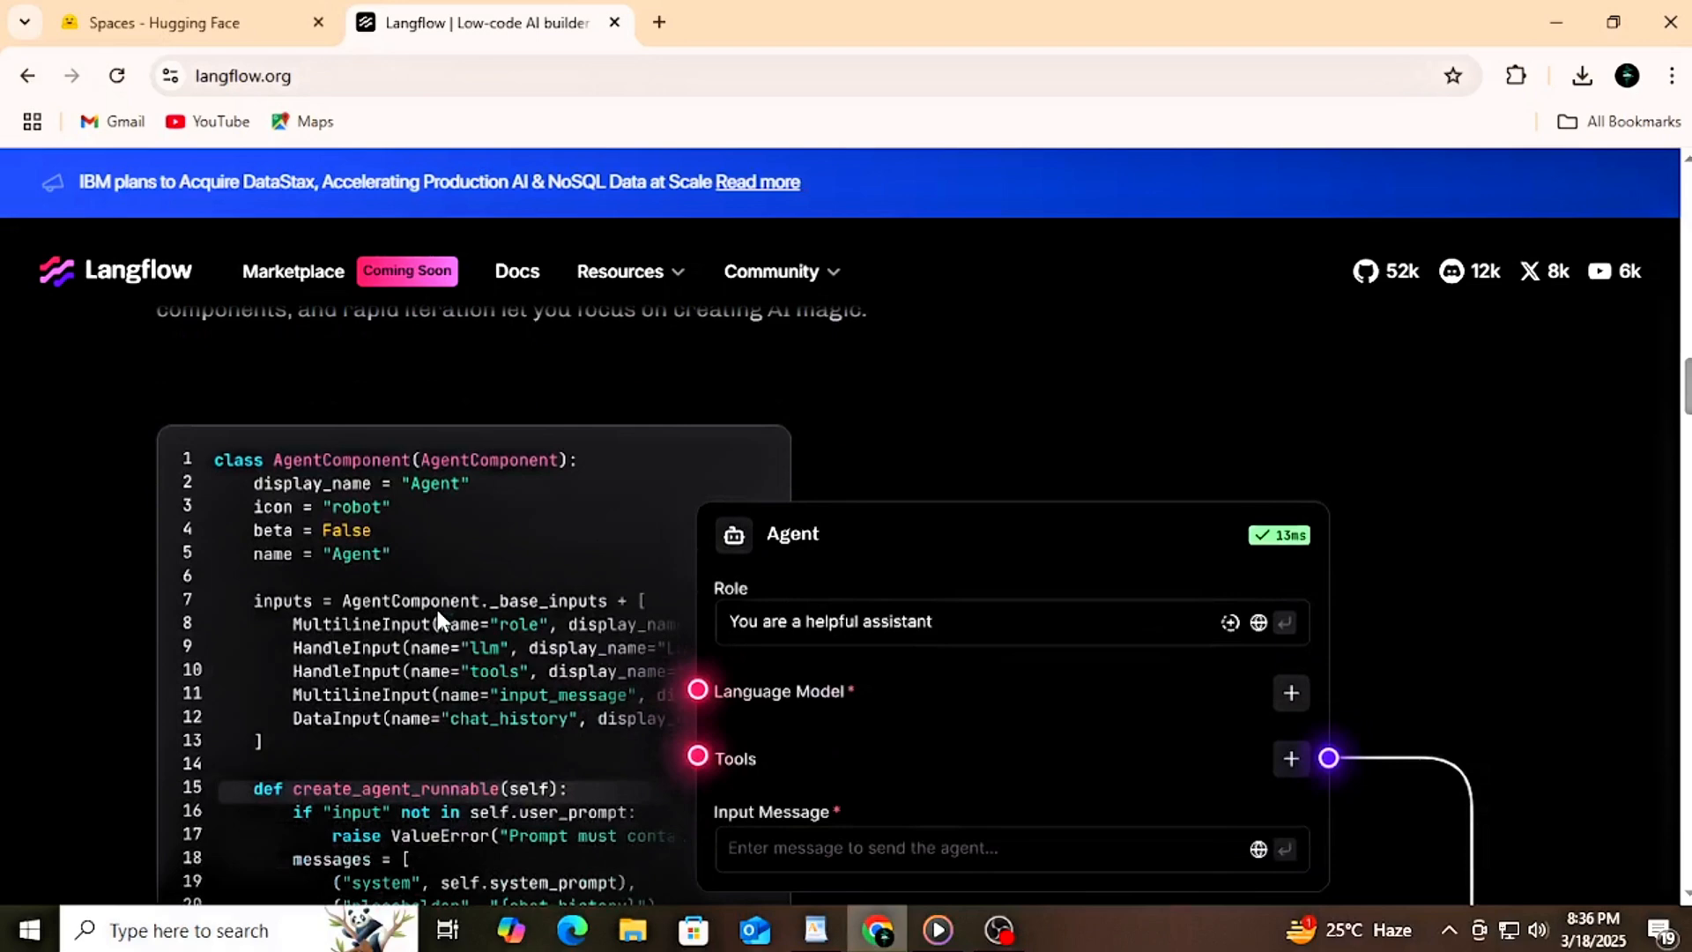
{"action": "scroll", "coordinate": [437, 610], "scroll_direction": "down", "scroll_amount": 1}
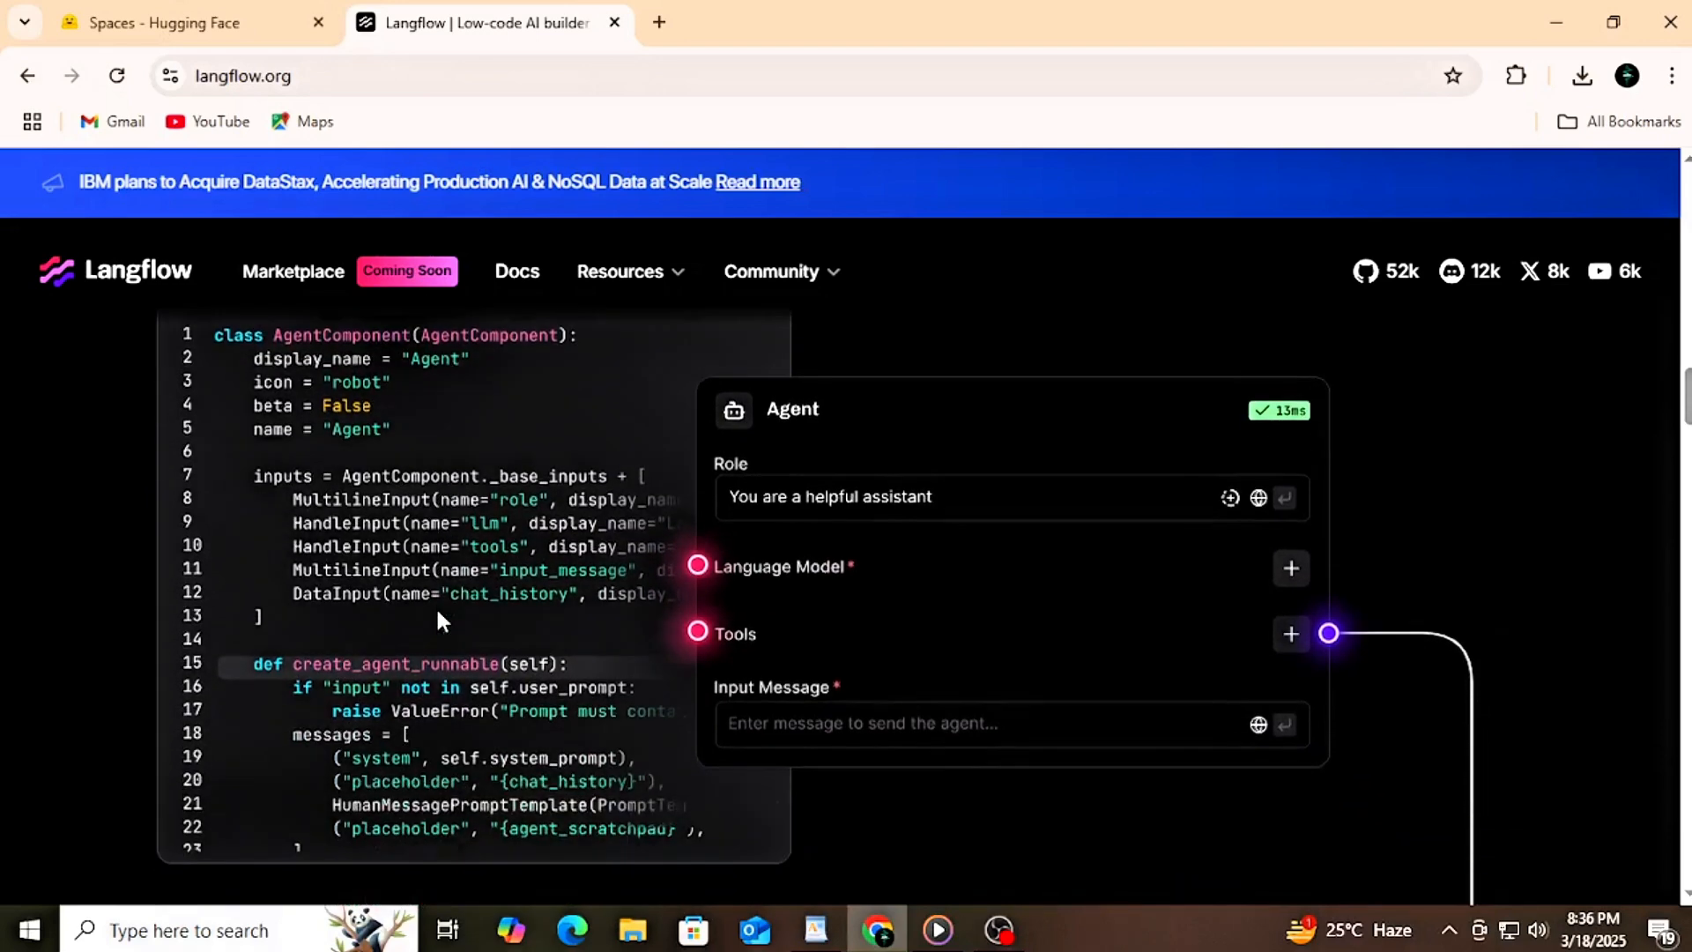
{"action": "scroll", "coordinate": [438, 612], "scroll_direction": "down", "scroll_amount": 3}
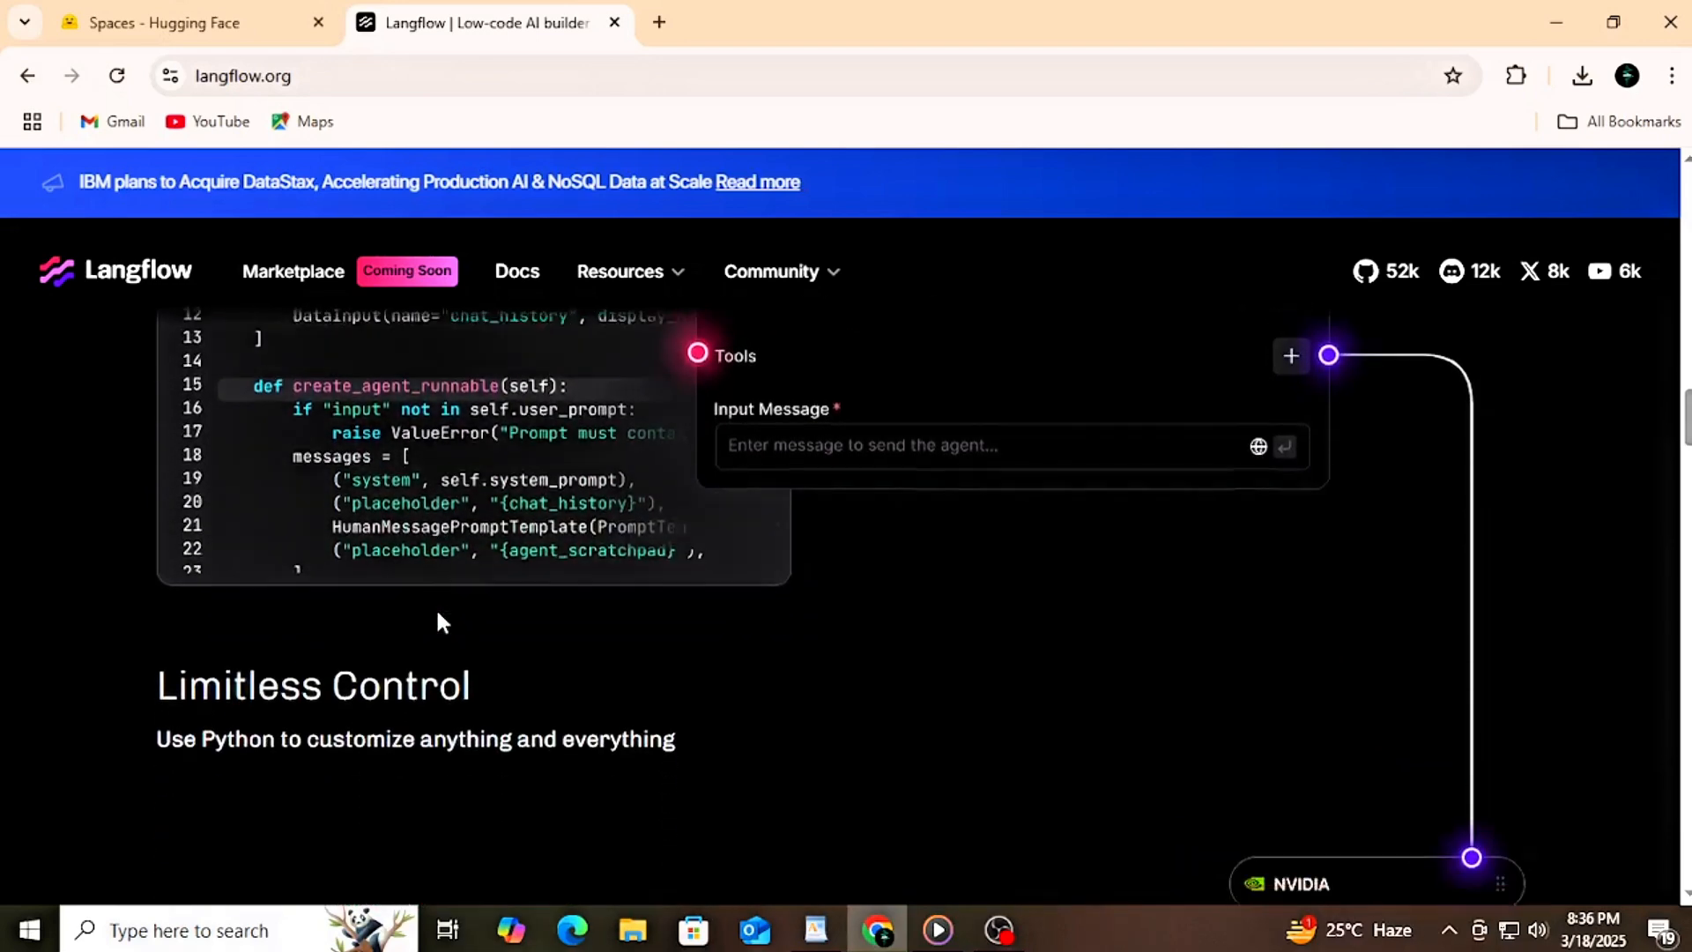
{"action": "scroll", "coordinate": [437, 613], "scroll_direction": "down", "scroll_amount": 5}
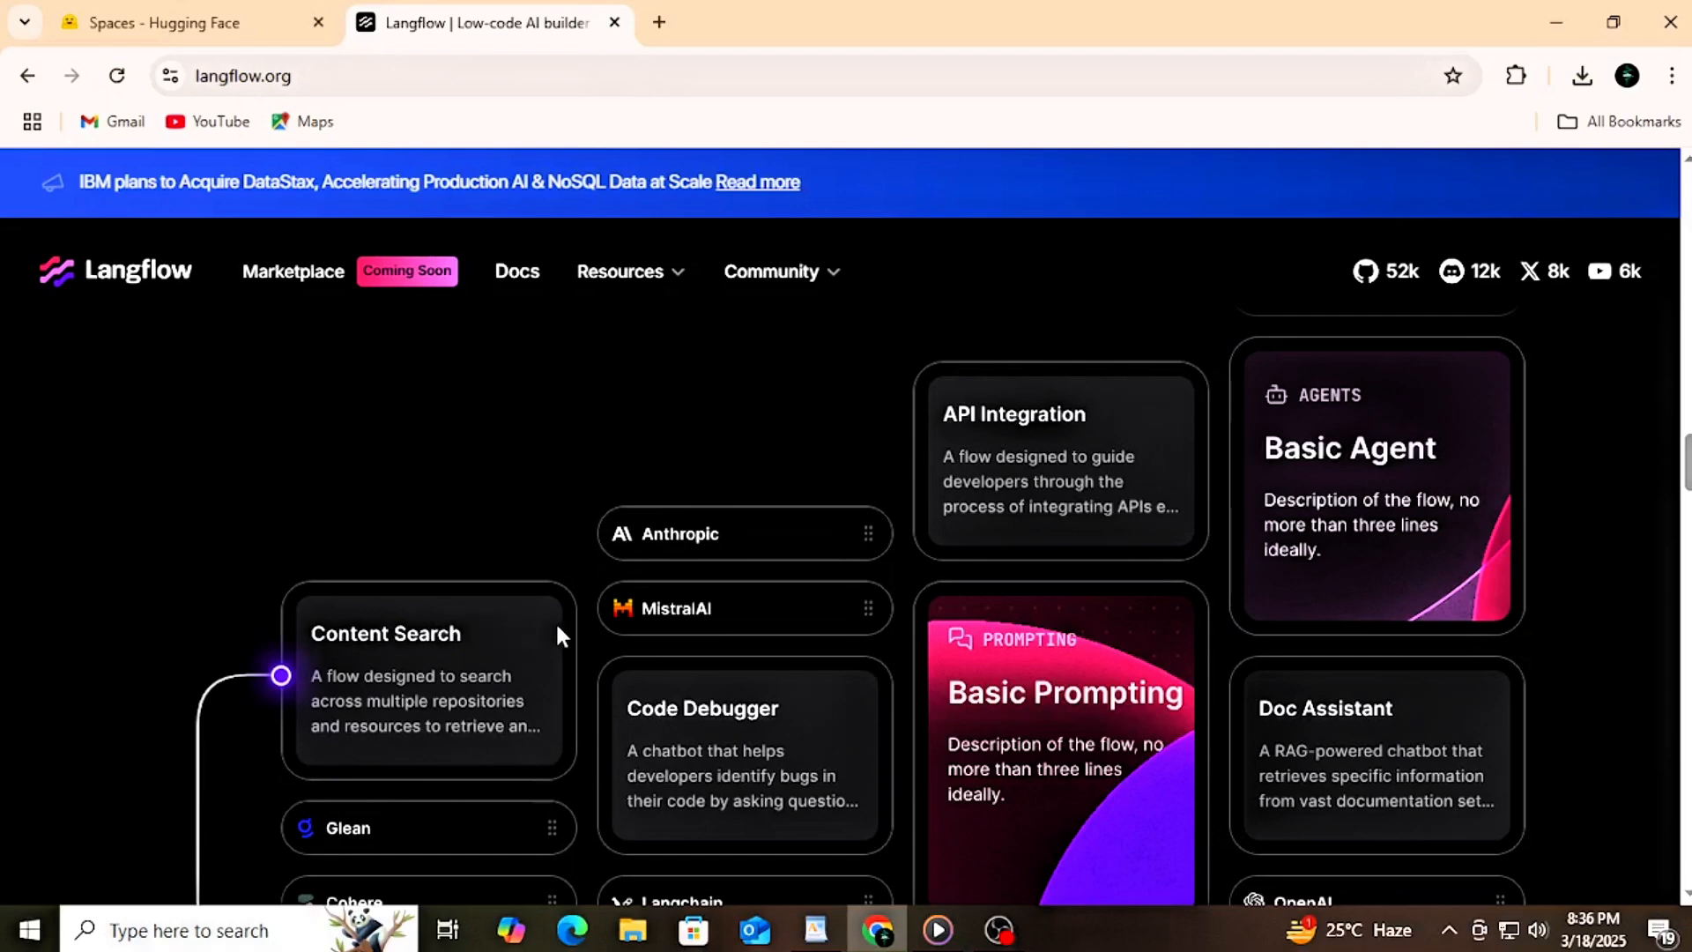
{"action": "scroll", "coordinate": [557, 627], "scroll_direction": "down", "scroll_amount": 3}
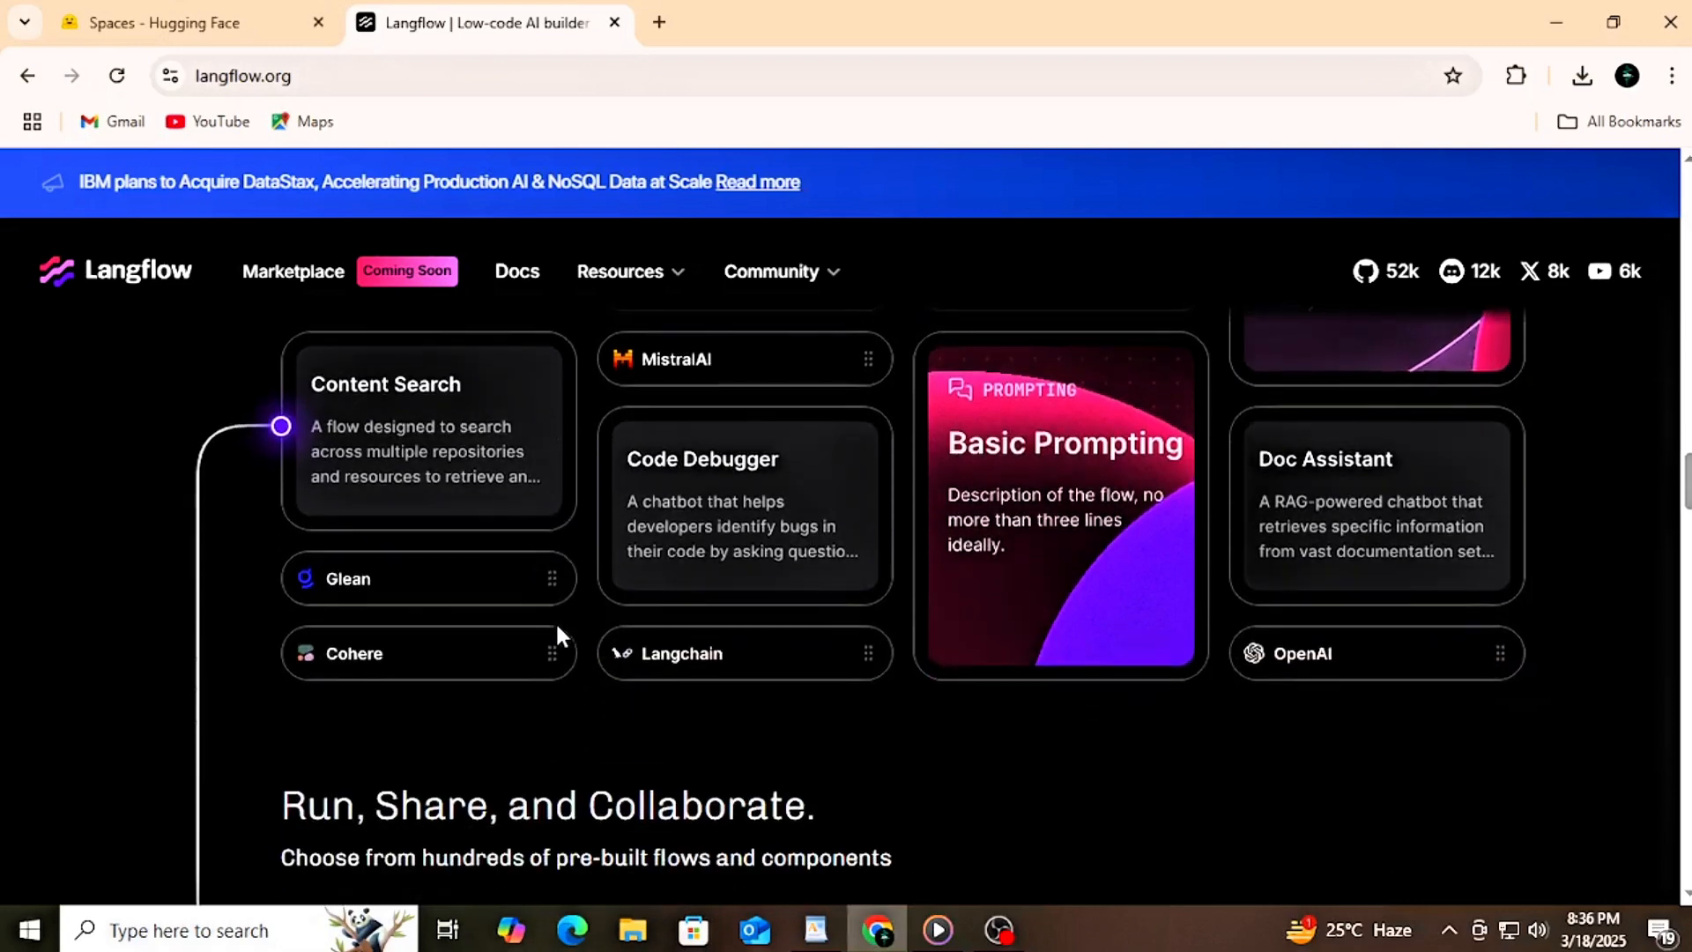
{"action": "scroll", "coordinate": [557, 633], "scroll_direction": "down", "scroll_amount": 1}
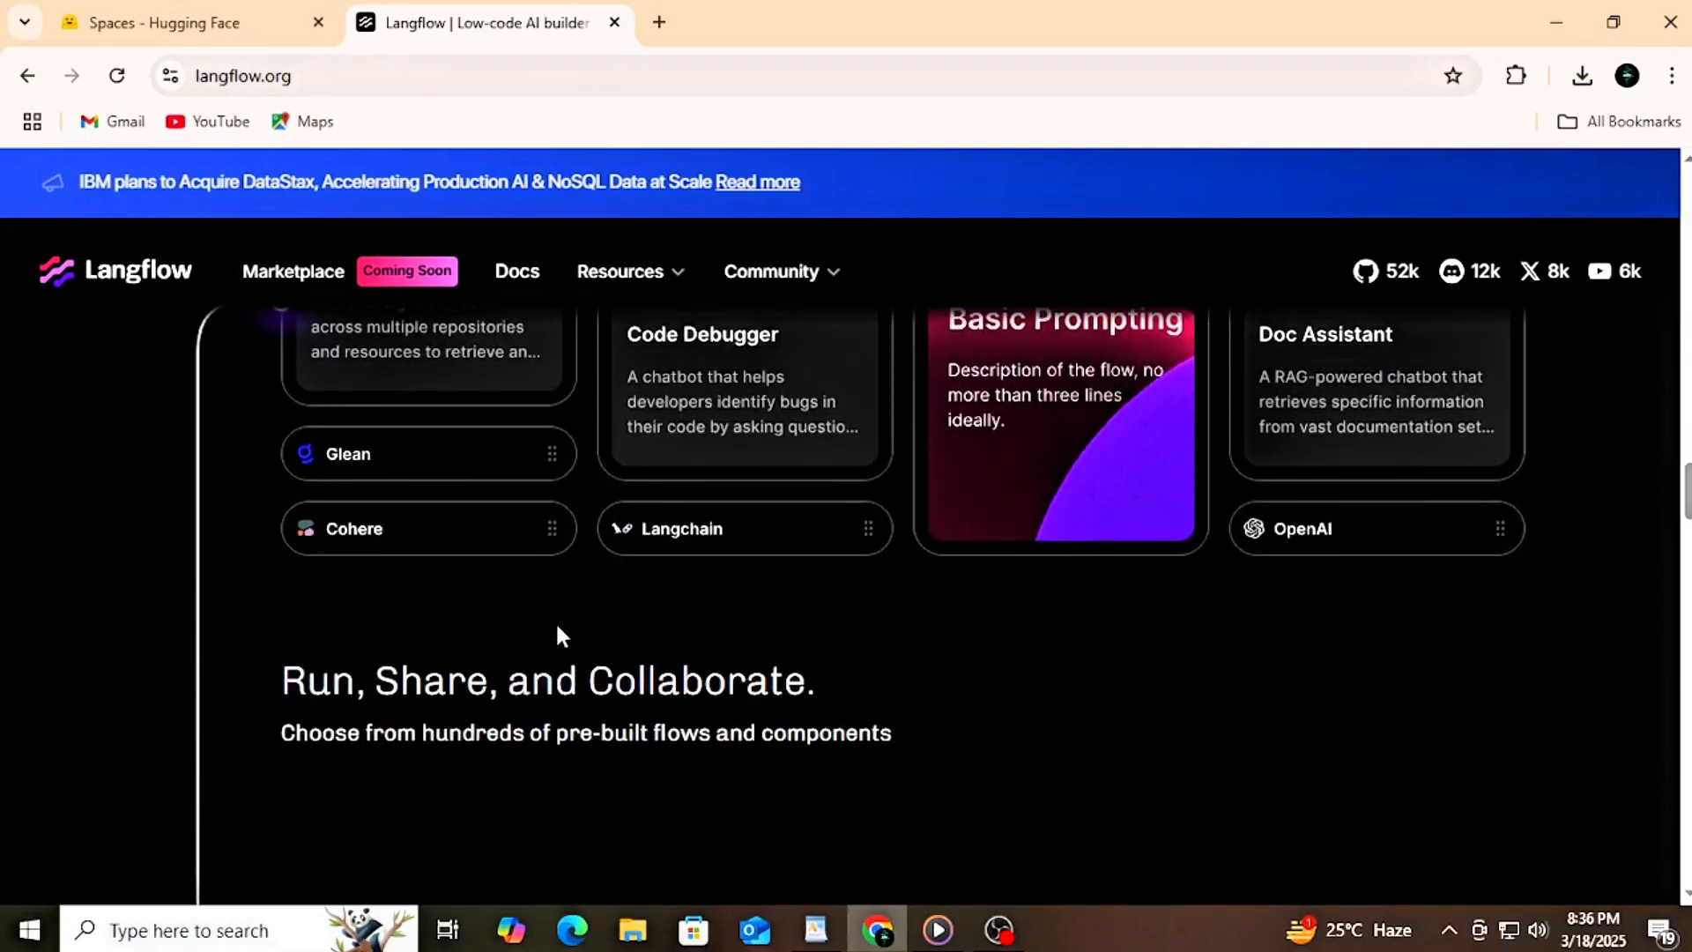
{"action": "scroll", "coordinate": [556, 621], "scroll_direction": "down", "scroll_amount": 3}
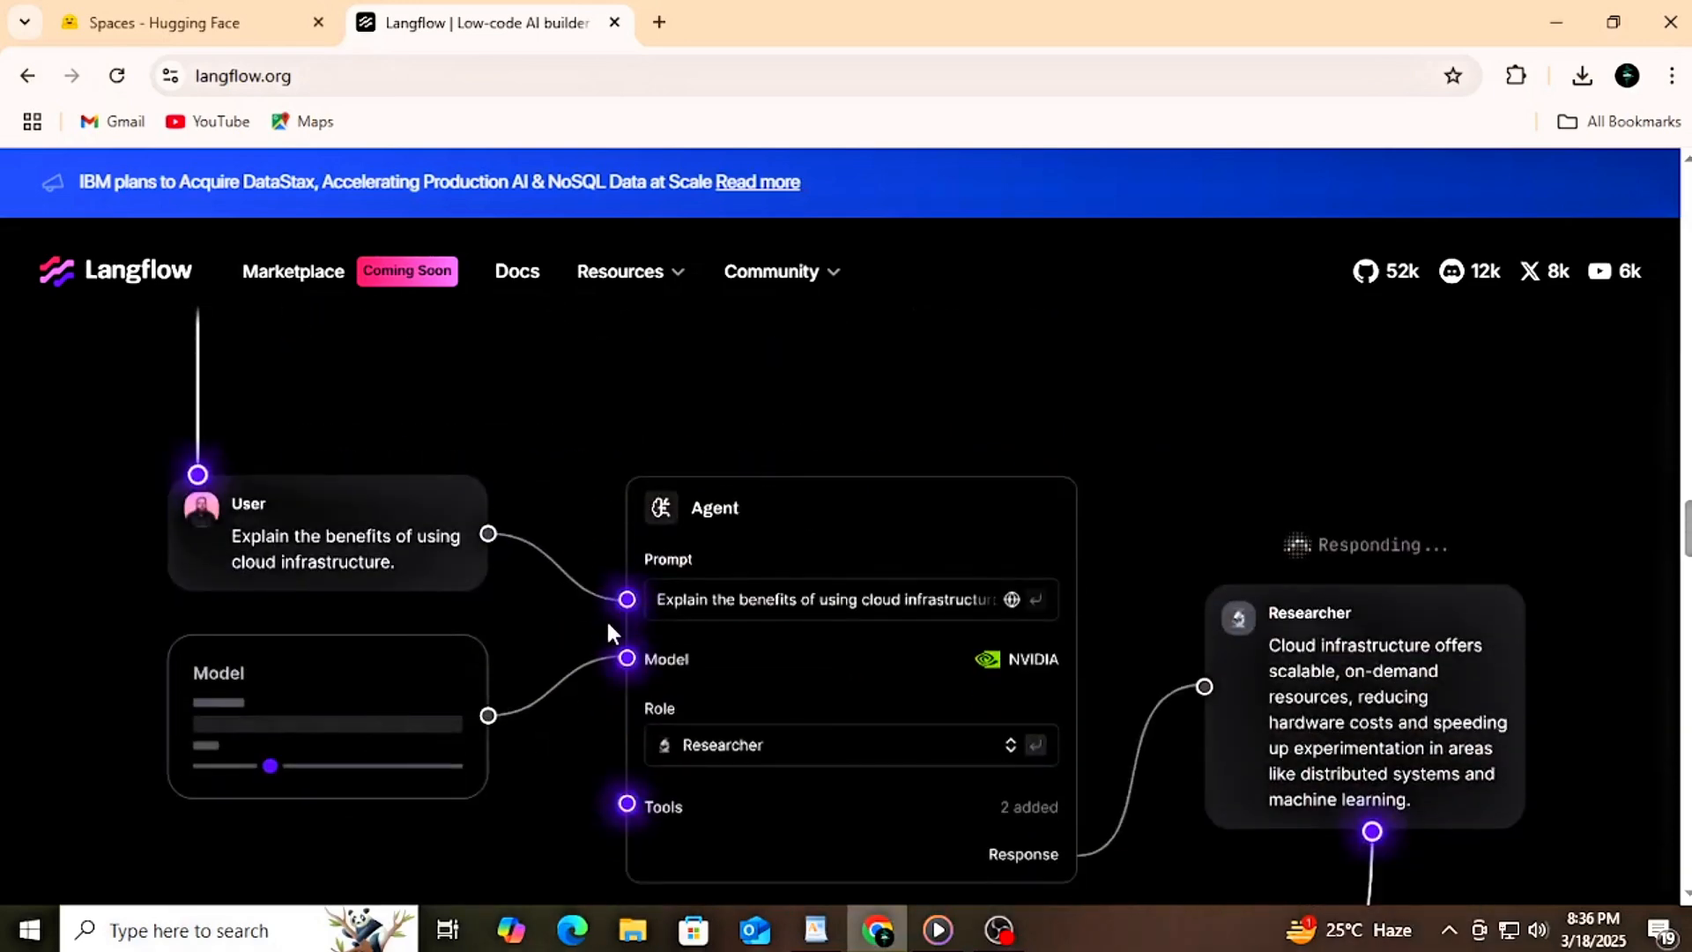
Step: Switch to the Hugging Face Spaces directory and search it for "langflow"
{"action": "left_click", "coordinate": [264, 31]}
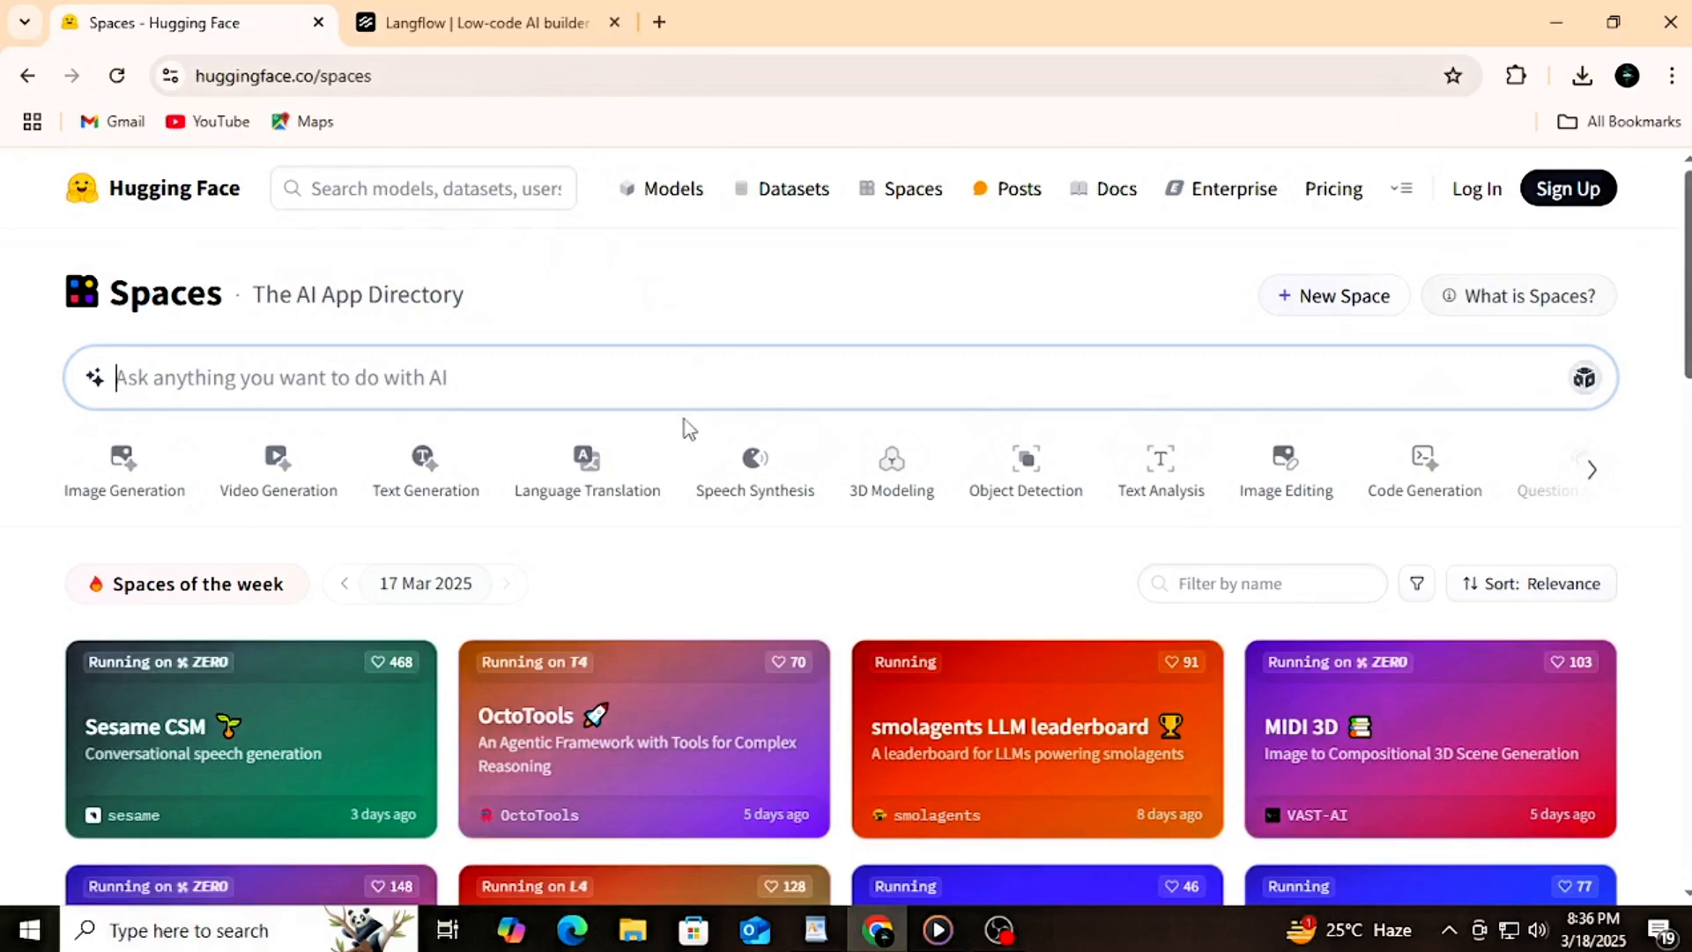
{"action": "scroll", "coordinate": [674, 536], "scroll_direction": "down", "scroll_amount": 5}
{"action": "scroll", "coordinate": [674, 539], "scroll_direction": "down", "scroll_amount": 8}
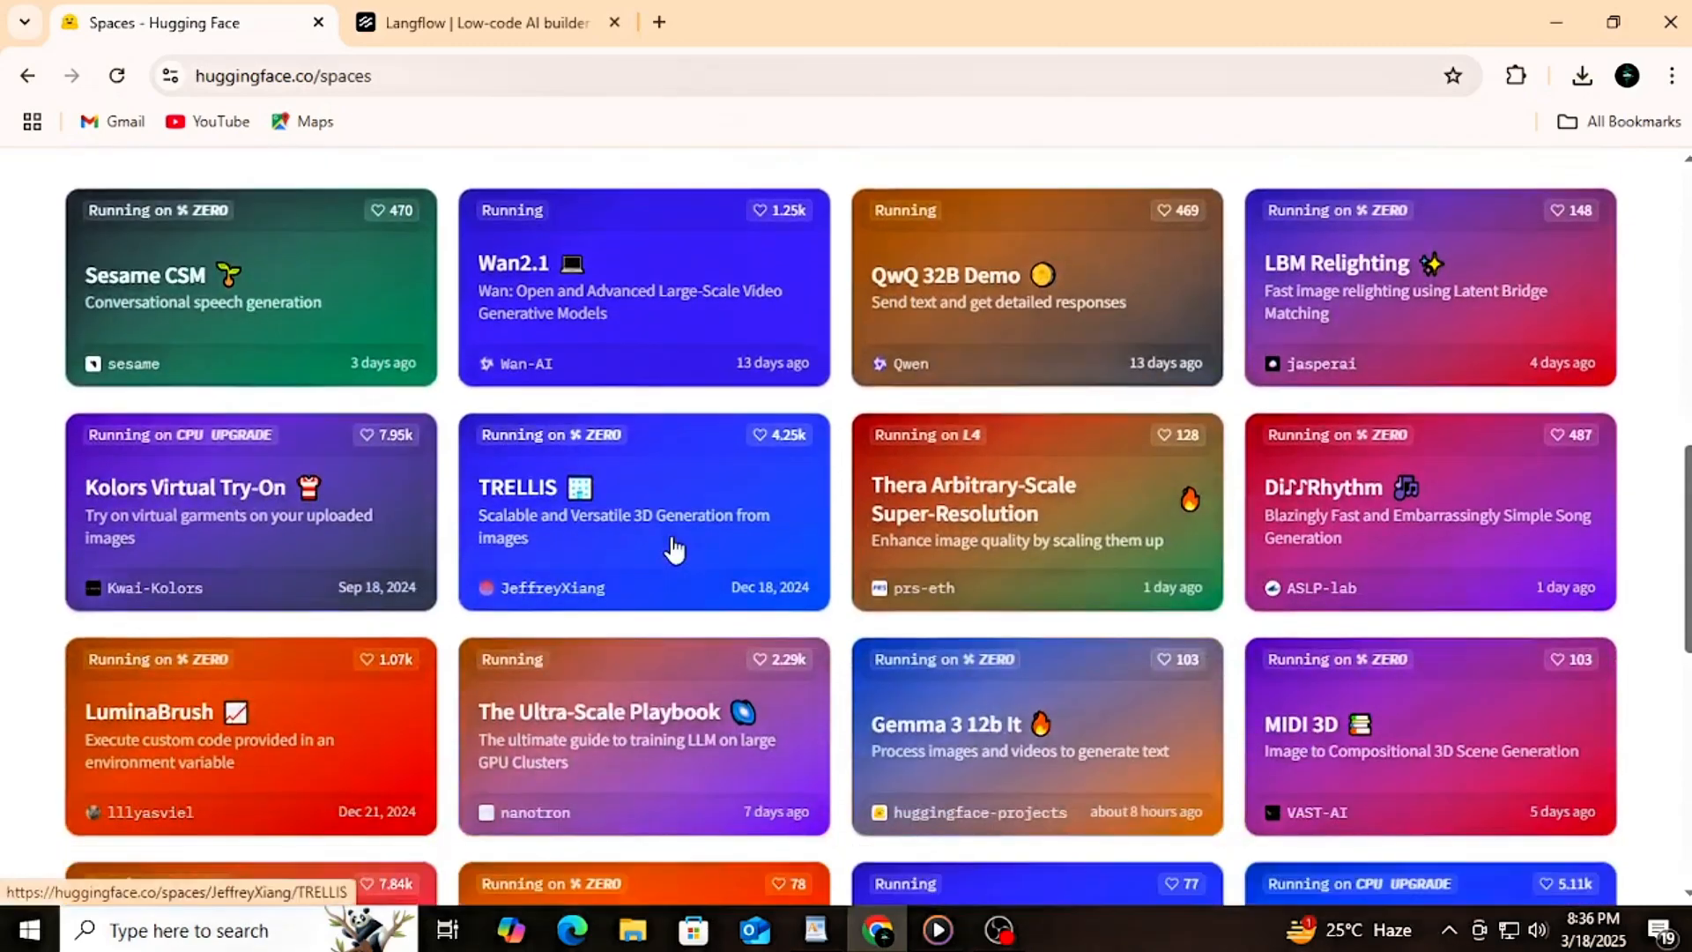
{"action": "scroll", "coordinate": [674, 555], "scroll_direction": "down", "scroll_amount": 2}
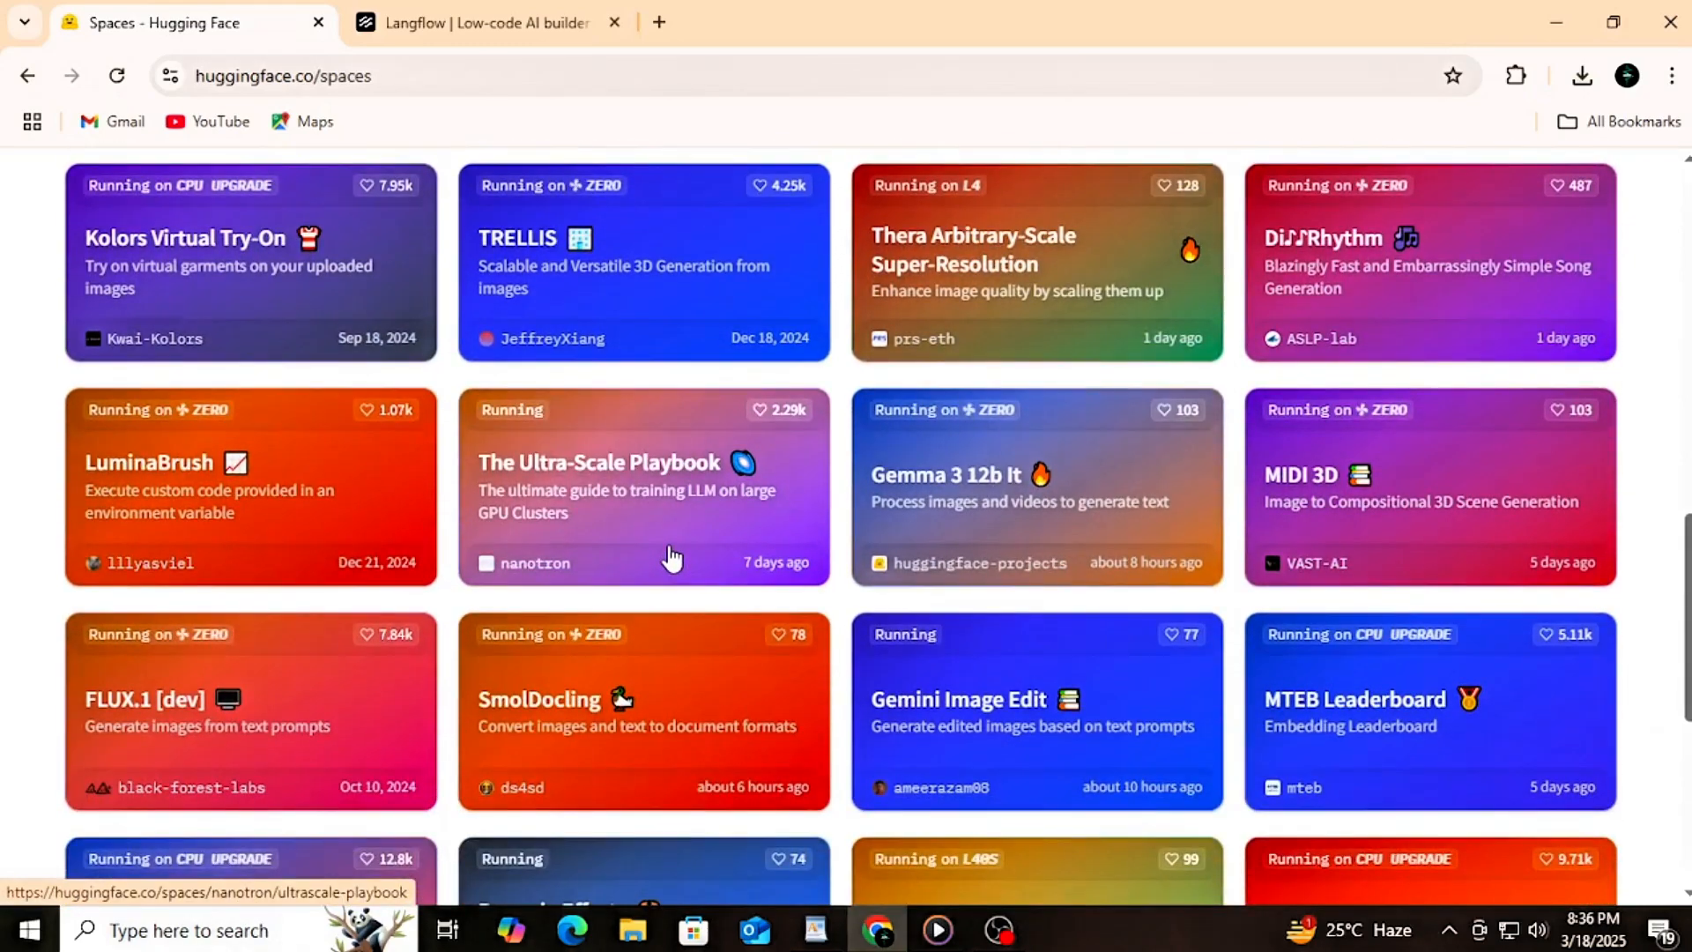
{"action": "scroll", "coordinate": [673, 557], "scroll_direction": "up", "scroll_amount": 7}
{"action": "scroll", "coordinate": [673, 557], "scroll_direction": "up", "scroll_amount": 8}
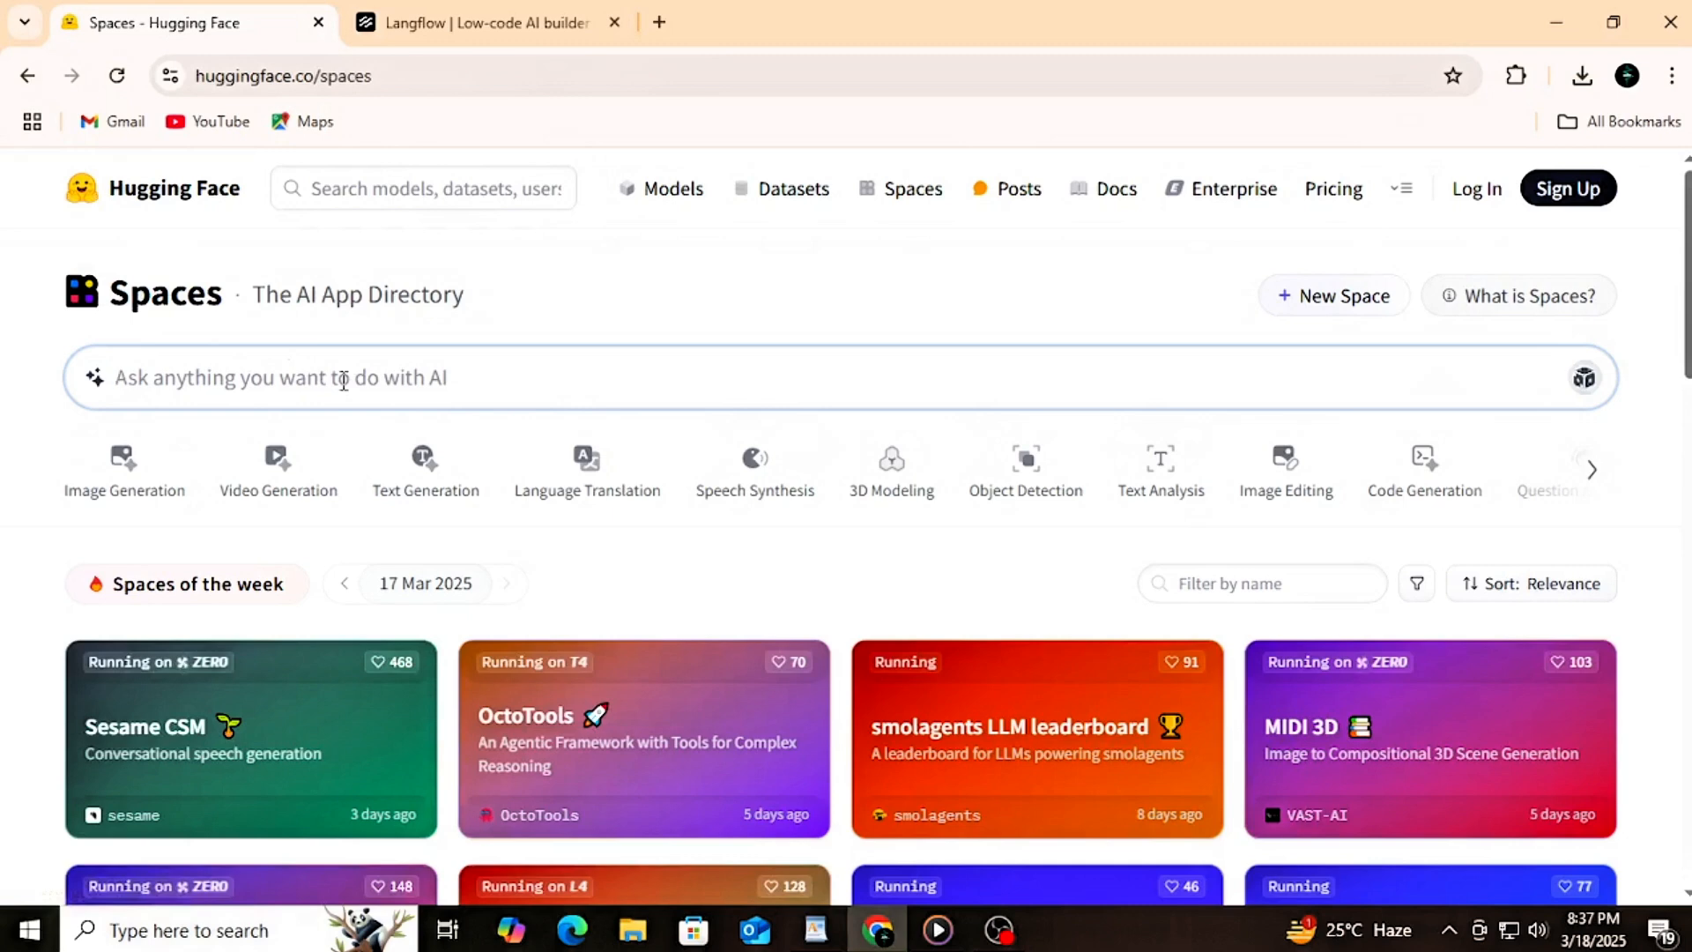
{"action": "type", "text": "langfl"}
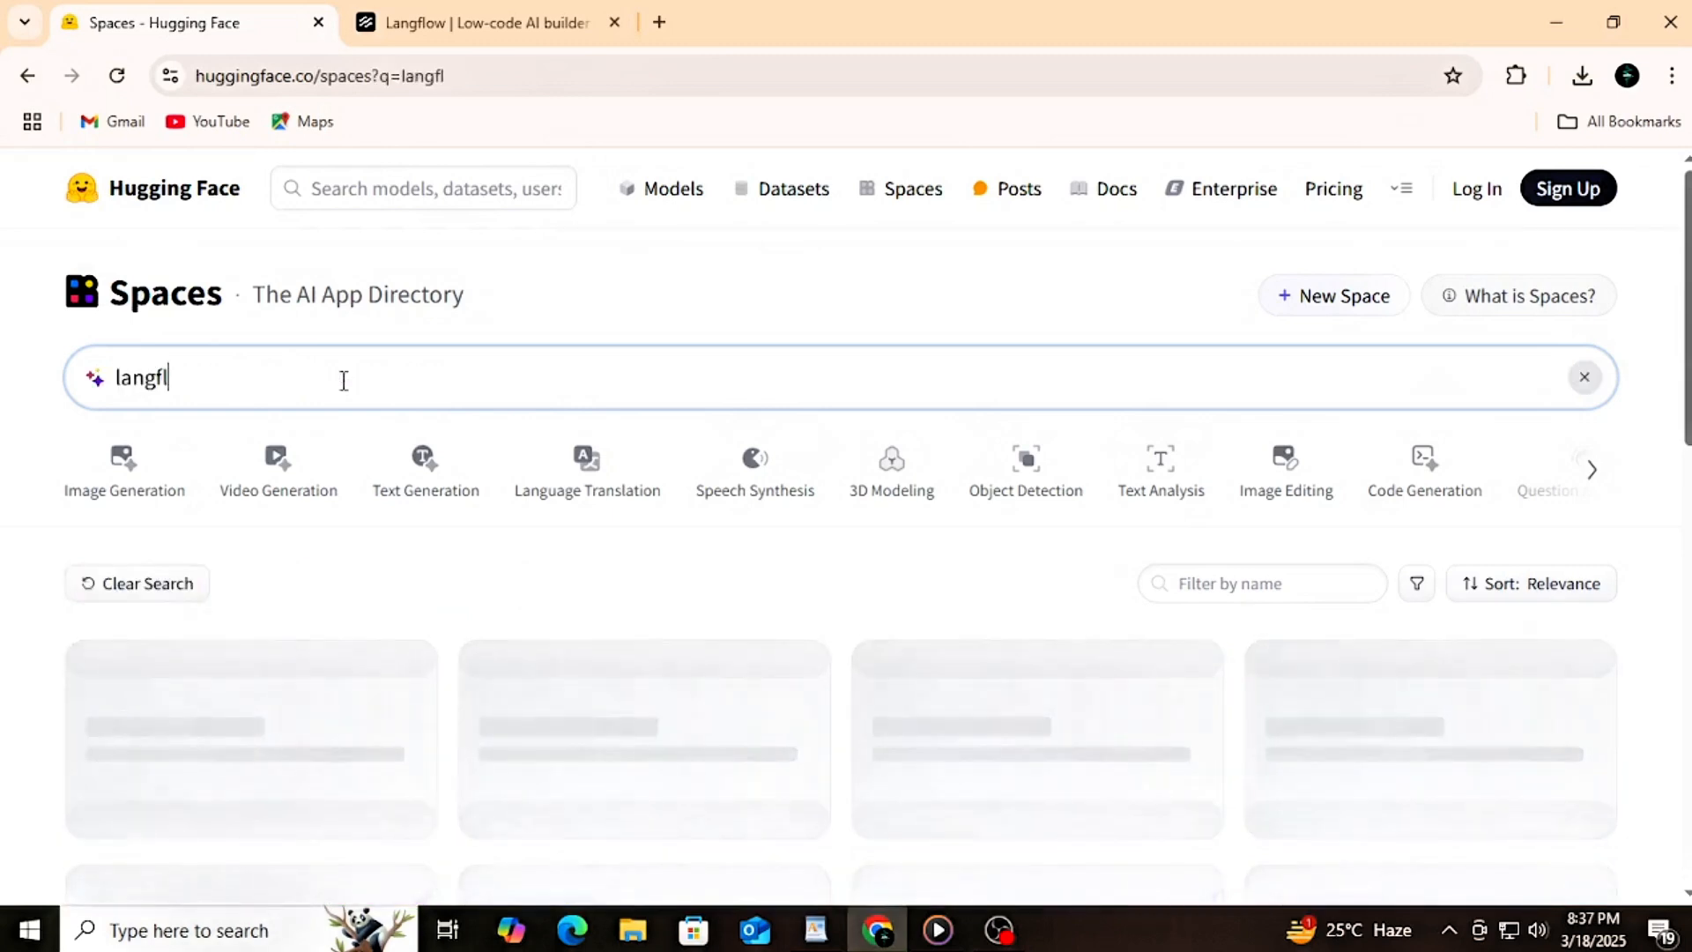
{"action": "type", "text": "ow"}
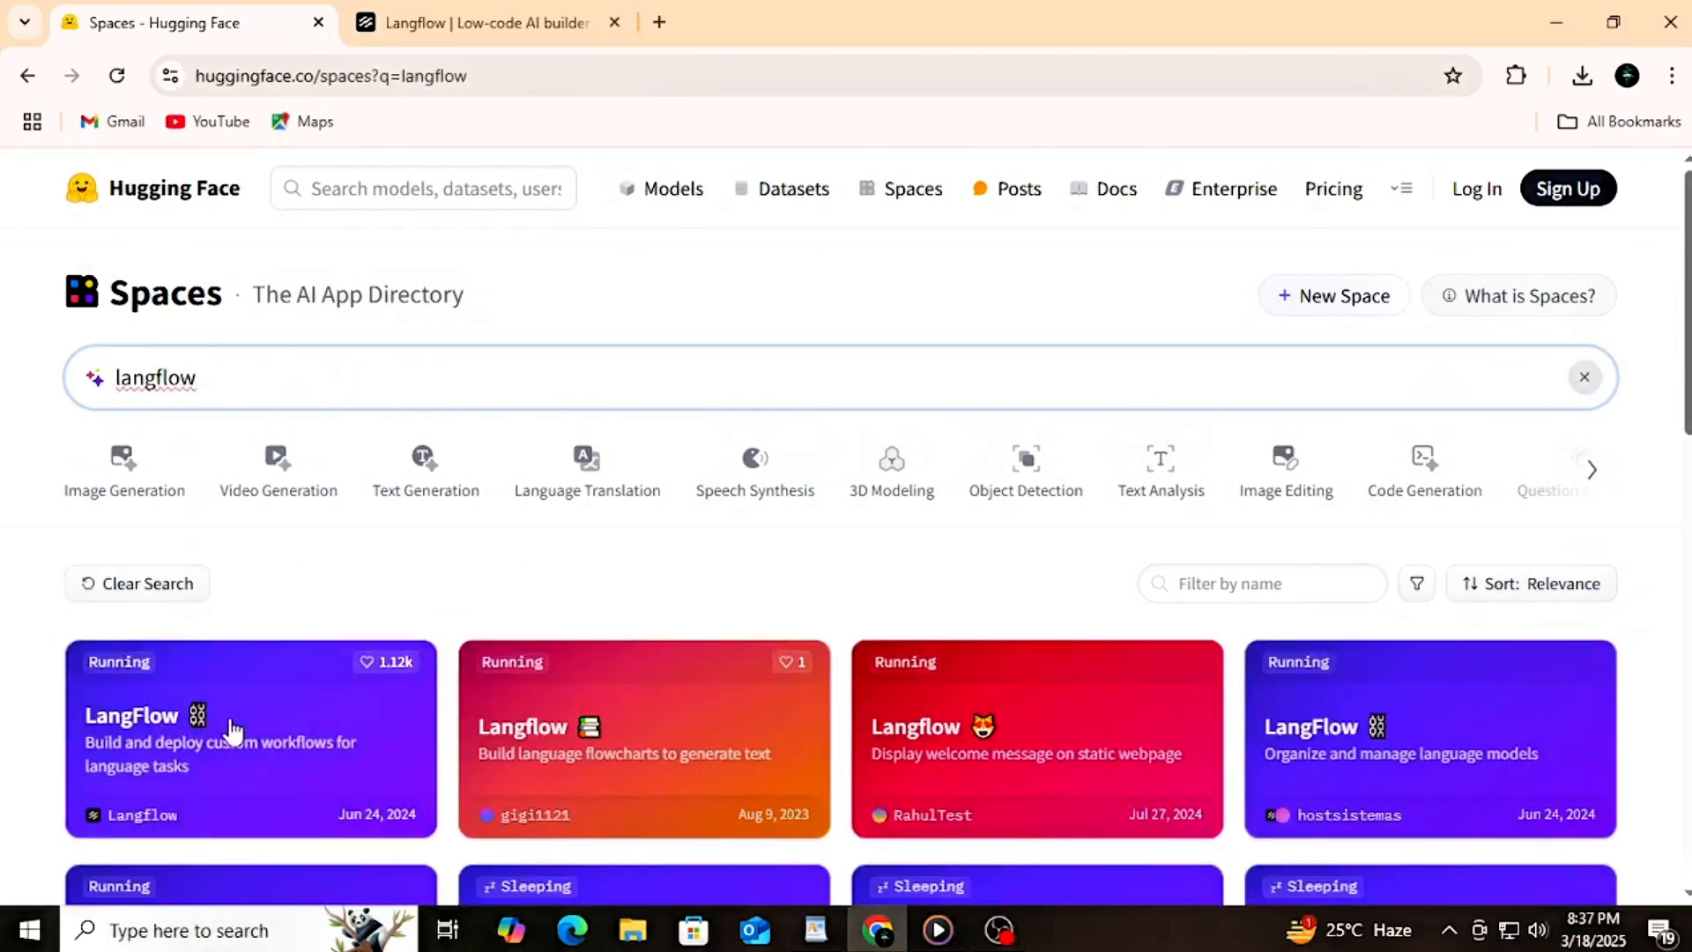
Step: Open the LangFlow space published by Langflow and create a new blank flow in My Projects
{"action": "left_click", "coordinate": [146, 718]}
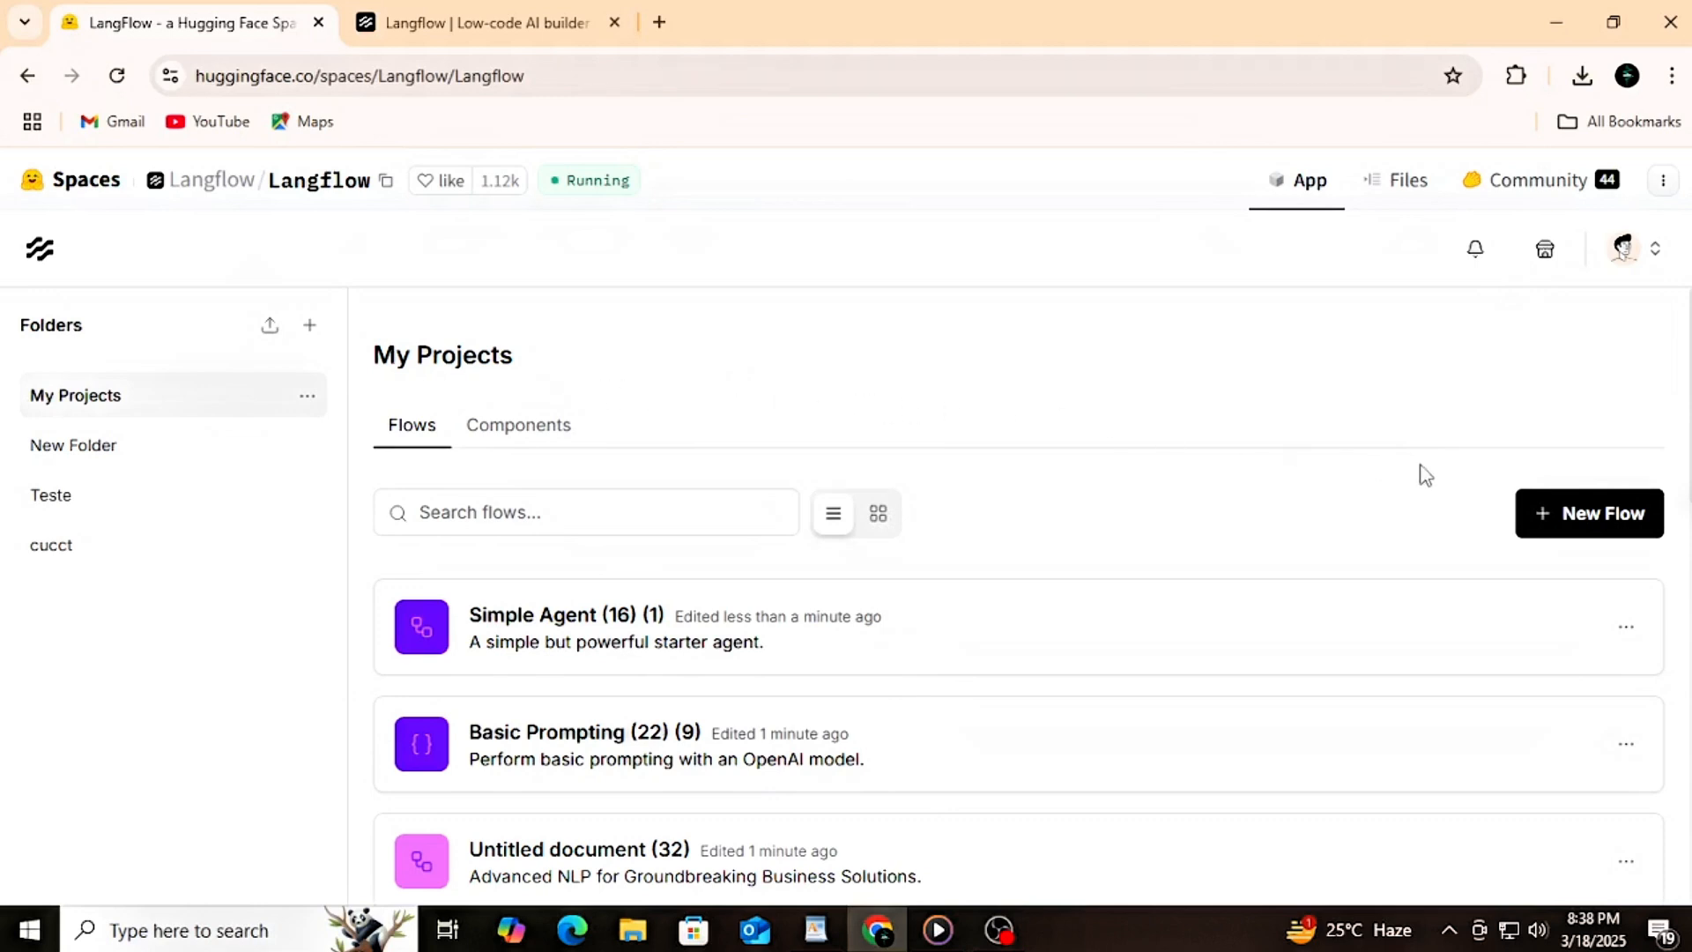
{"action": "left_click", "coordinate": [1599, 519]}
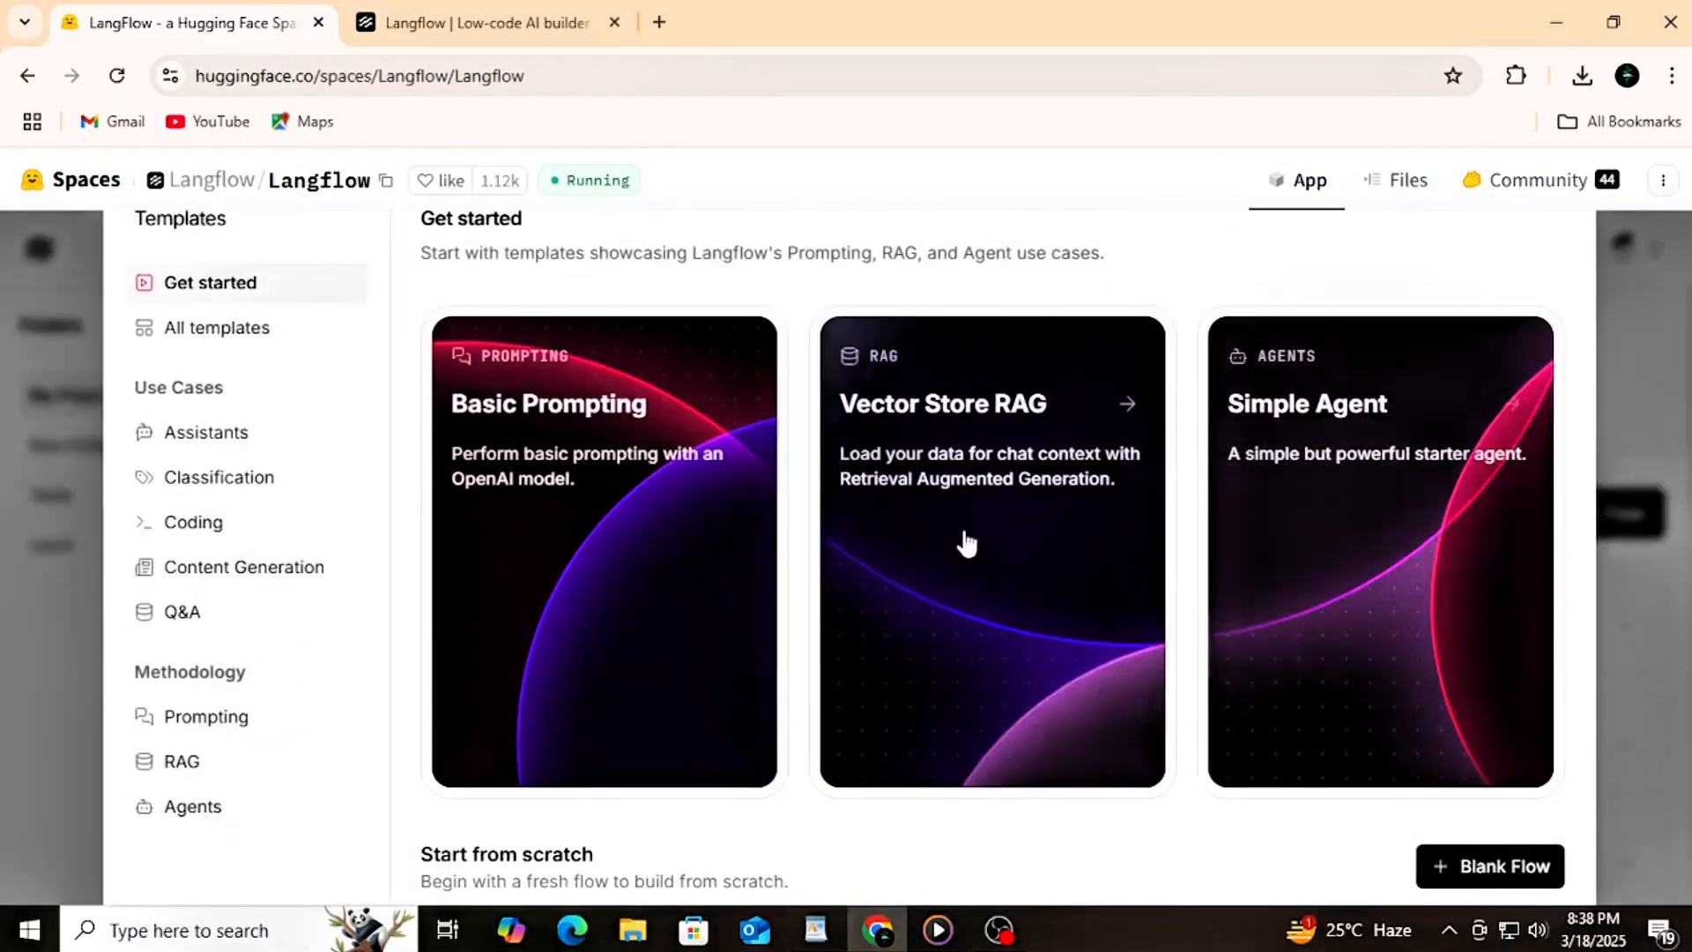
{"action": "left_click", "coordinate": [1515, 873]}
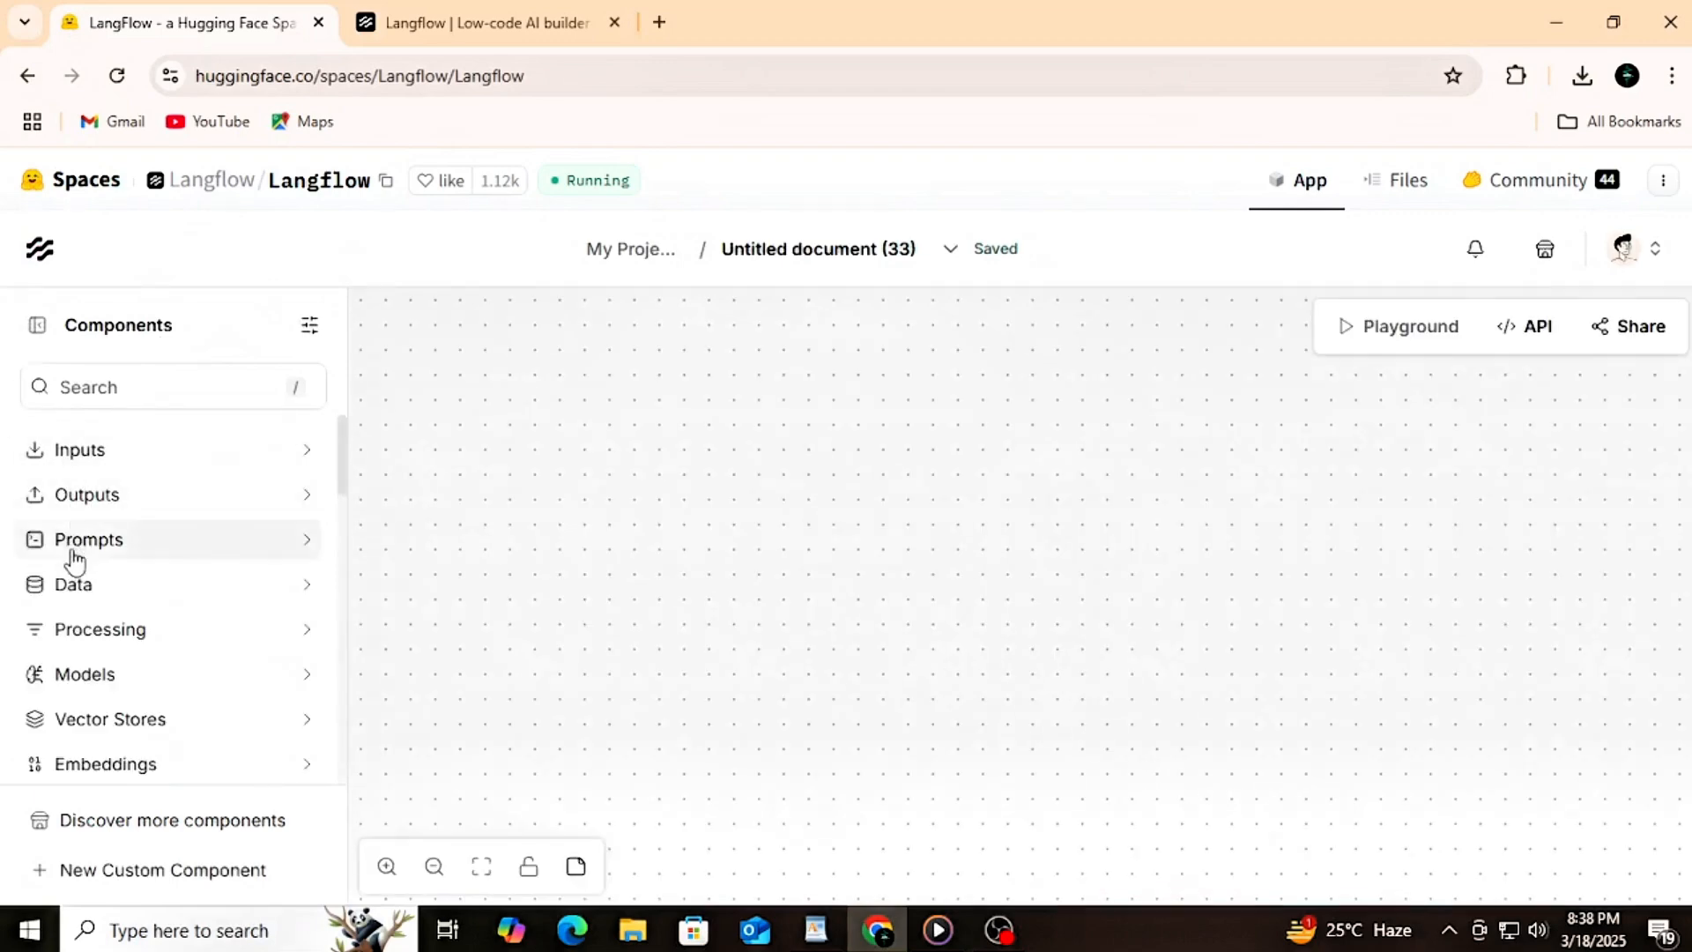
Step: Add a DeepSeek model component from the Models category to the middle of the empty flow canvas
{"action": "scroll", "coordinate": [154, 496], "scroll_direction": "down", "scroll_amount": 1}
{"action": "scroll", "coordinate": [154, 496], "scroll_direction": "down", "scroll_amount": 8}
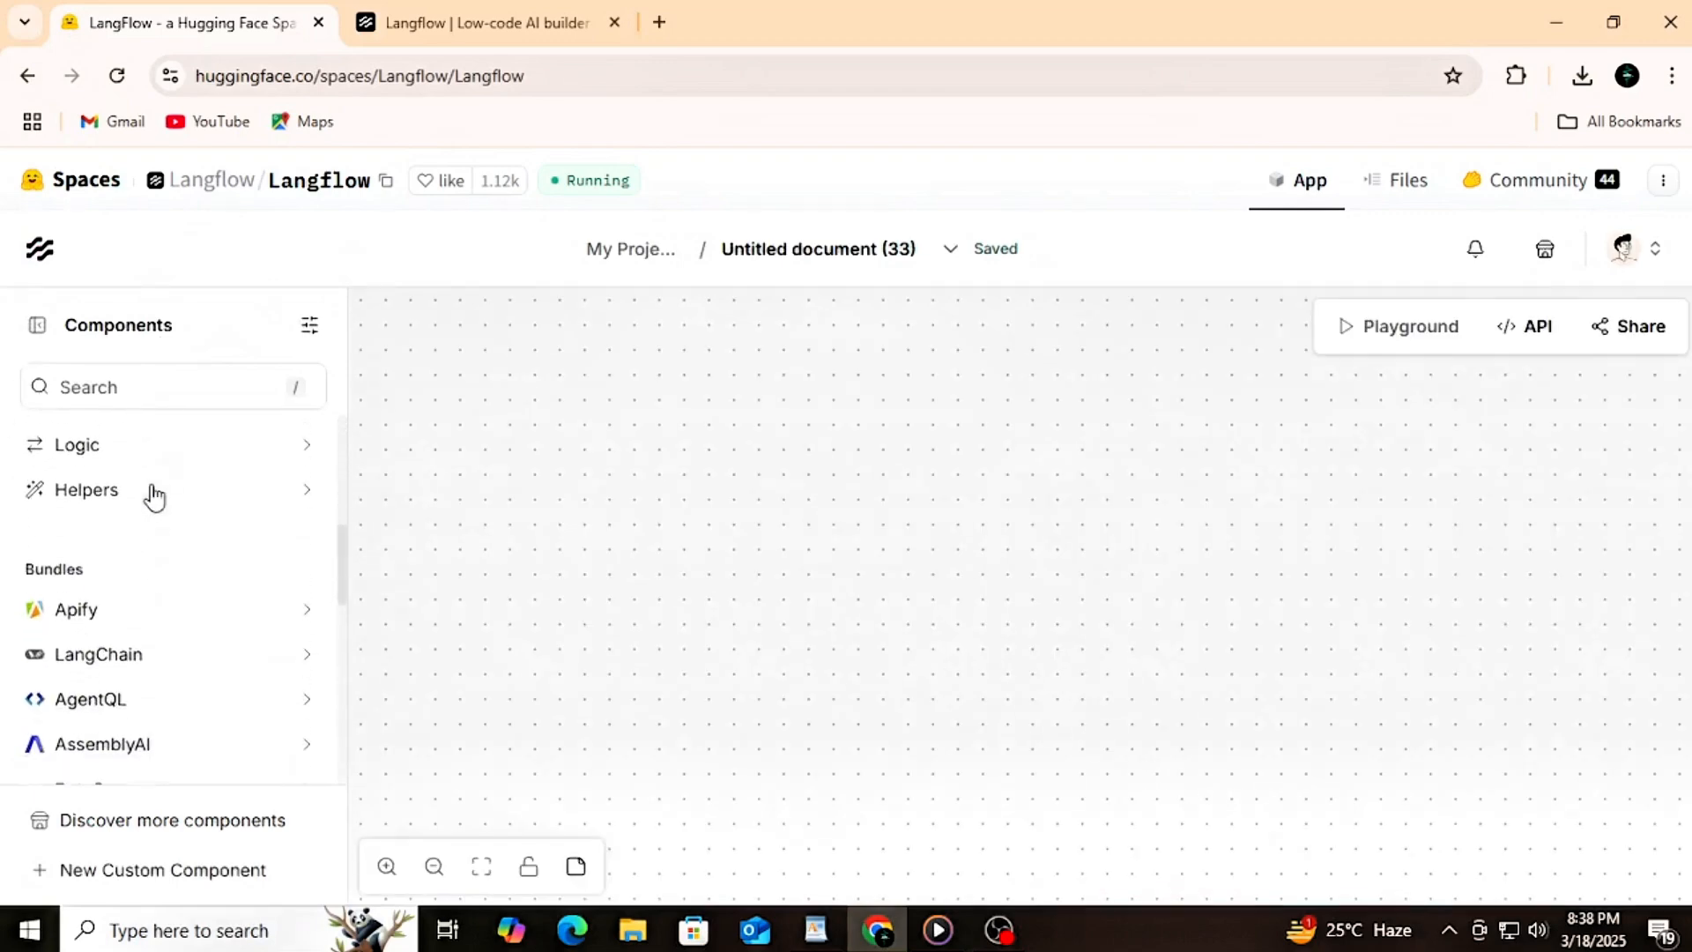
{"action": "scroll", "coordinate": [159, 519], "scroll_direction": "down", "scroll_amount": 6}
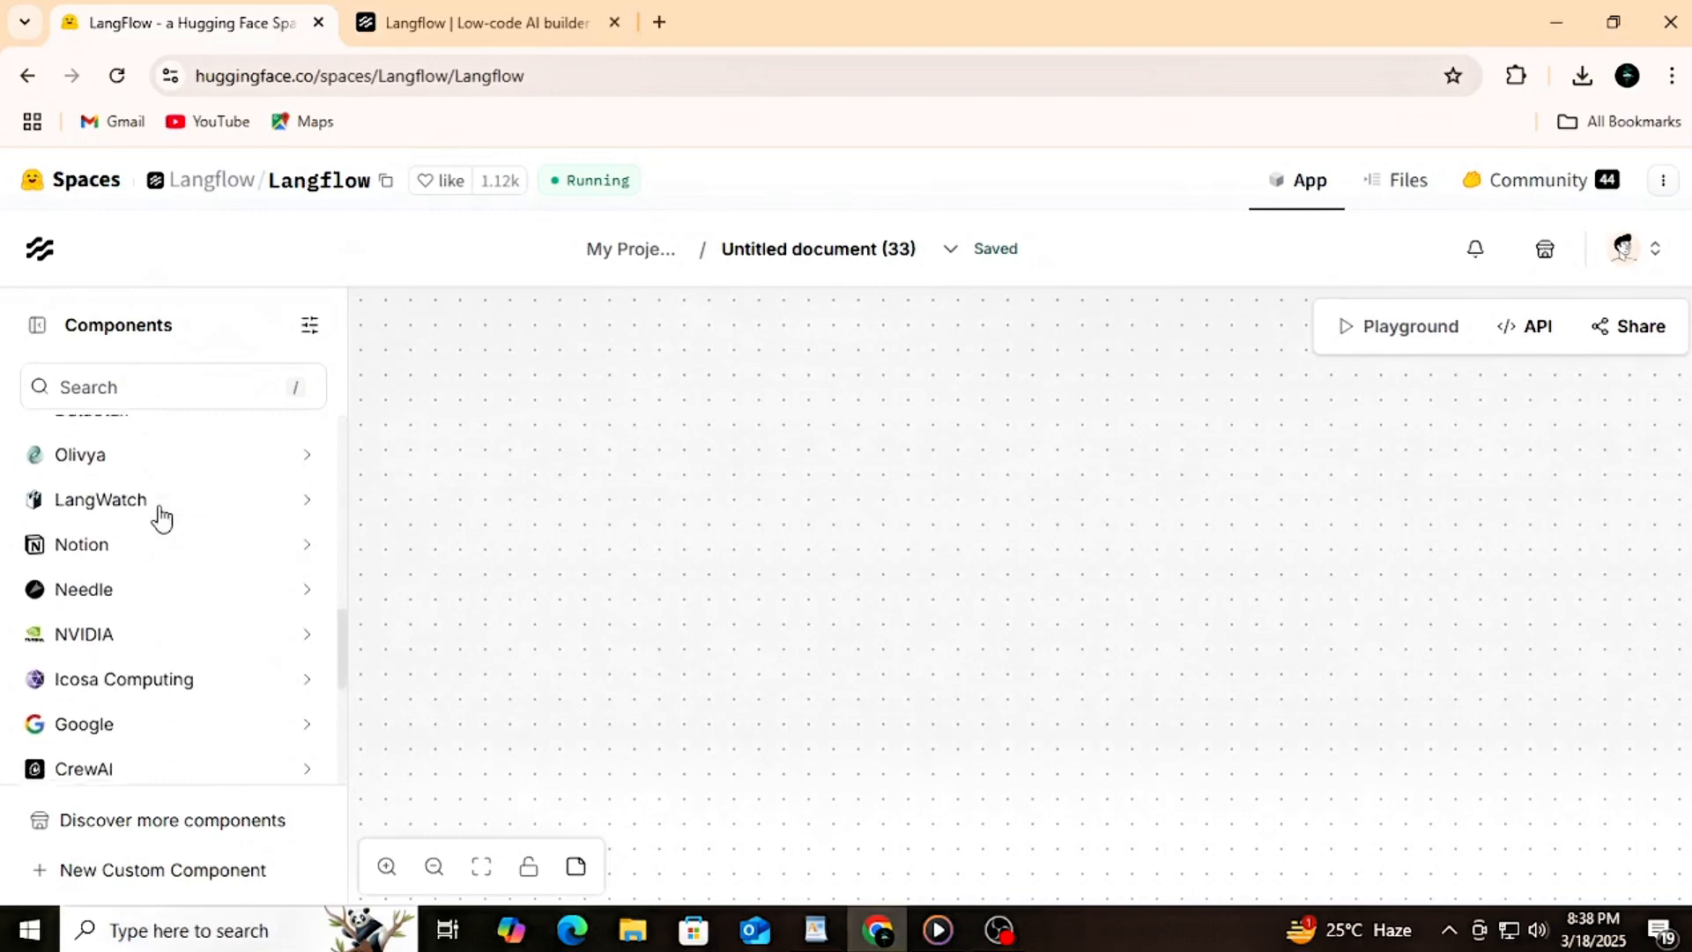
{"action": "scroll", "coordinate": [162, 520], "scroll_direction": "up", "scroll_amount": 15}
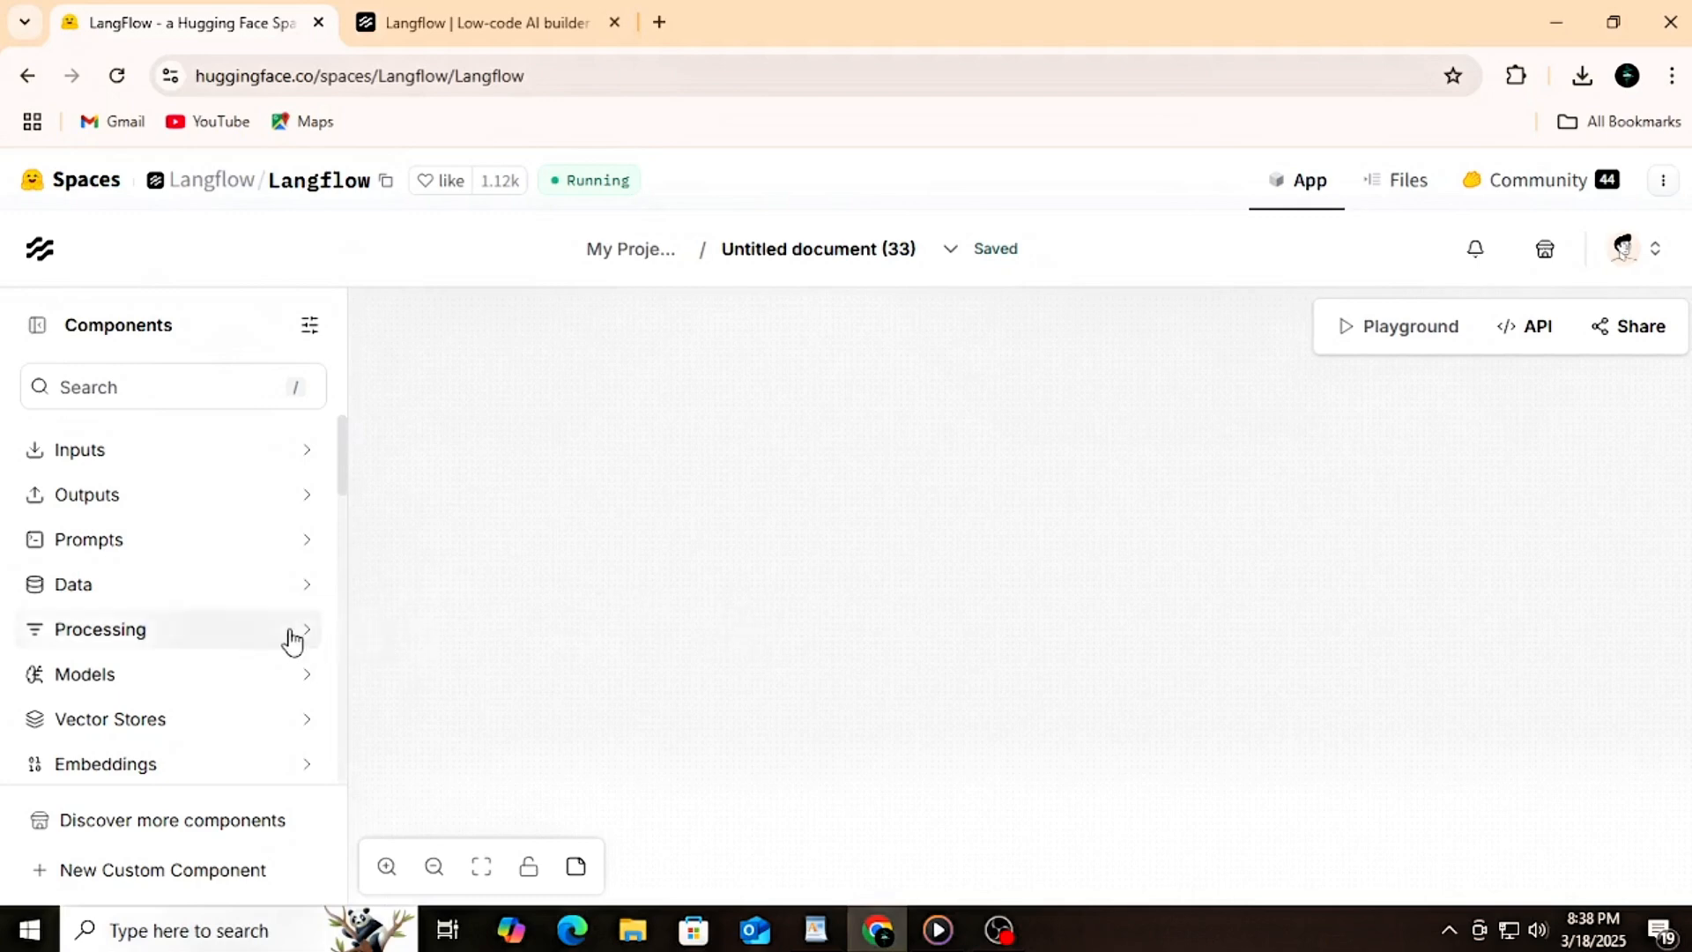
{"action": "left_click", "coordinate": [268, 683]}
{"action": "scroll", "coordinate": [261, 684], "scroll_direction": "down", "scroll_amount": 3}
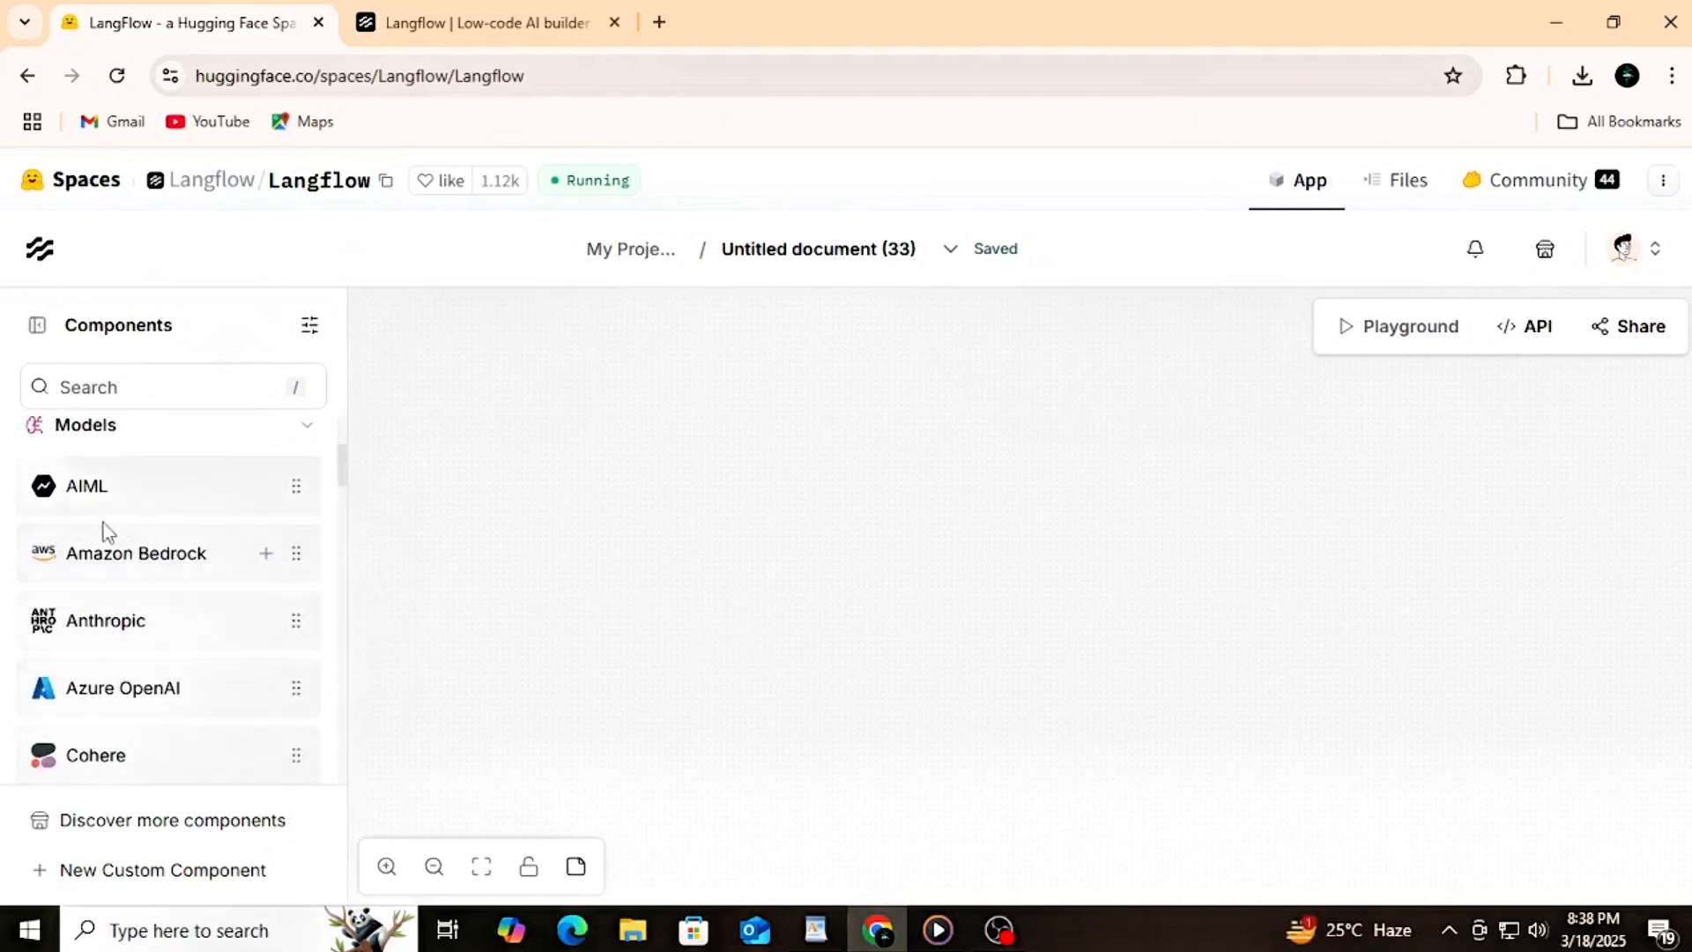
{"action": "scroll", "coordinate": [101, 657], "scroll_direction": "down", "scroll_amount": 2}
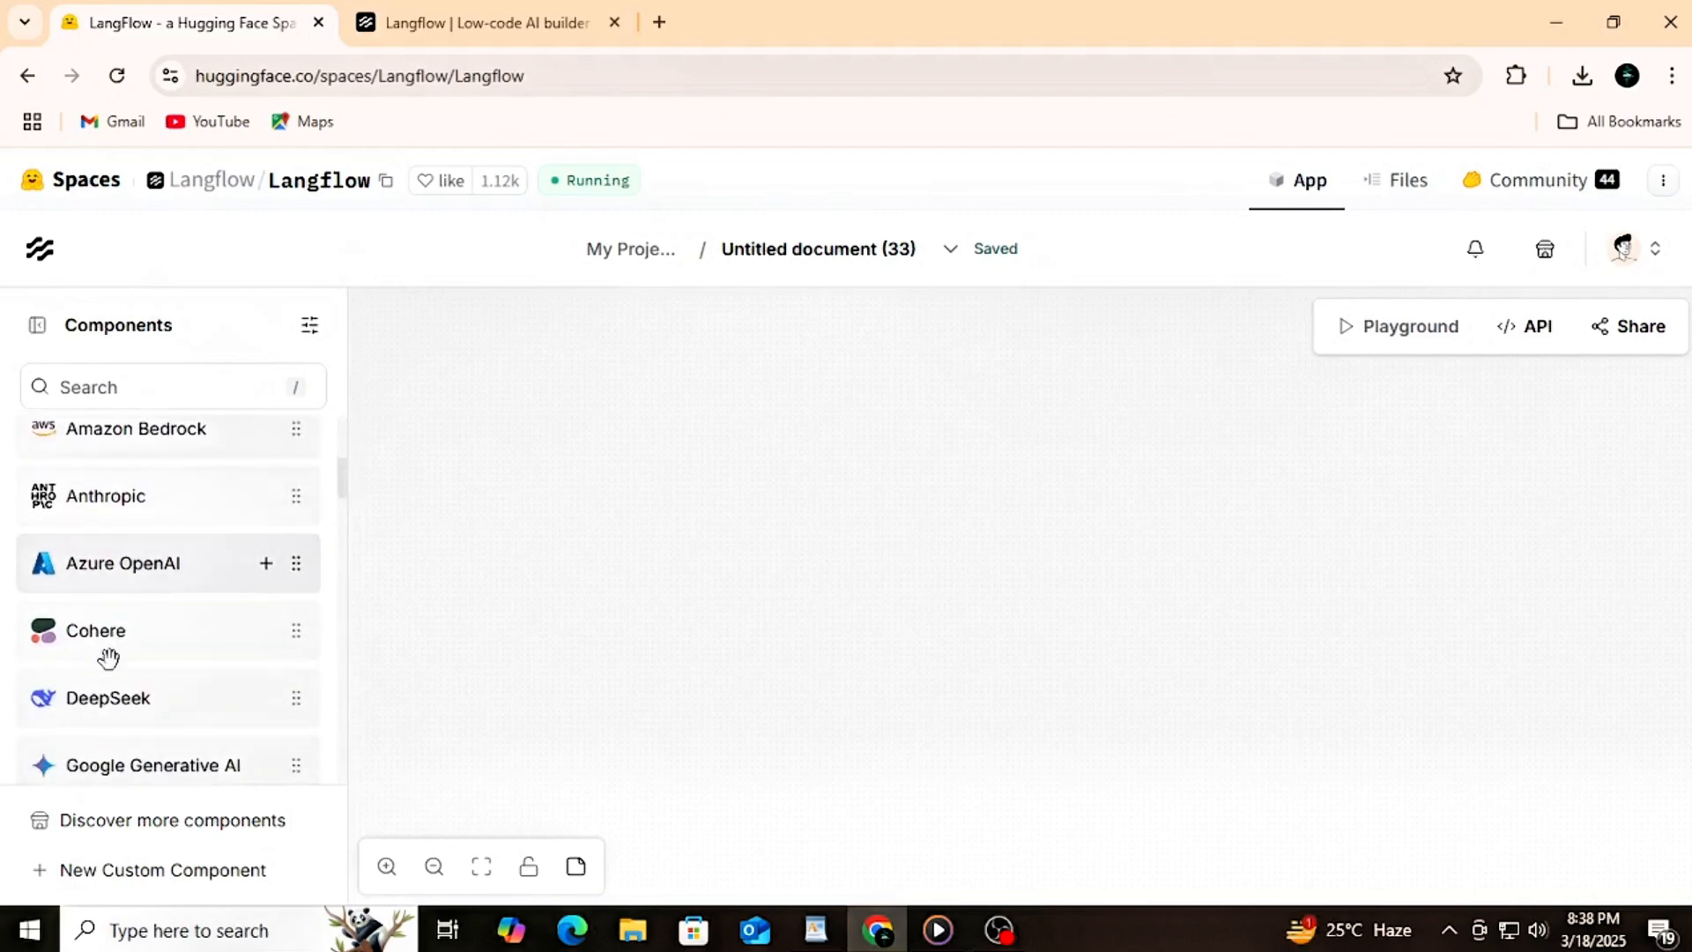
{"action": "scroll", "coordinate": [108, 658], "scroll_direction": "down", "scroll_amount": 3}
{"action": "scroll", "coordinate": [102, 643], "scroll_direction": "up", "scroll_amount": 4}
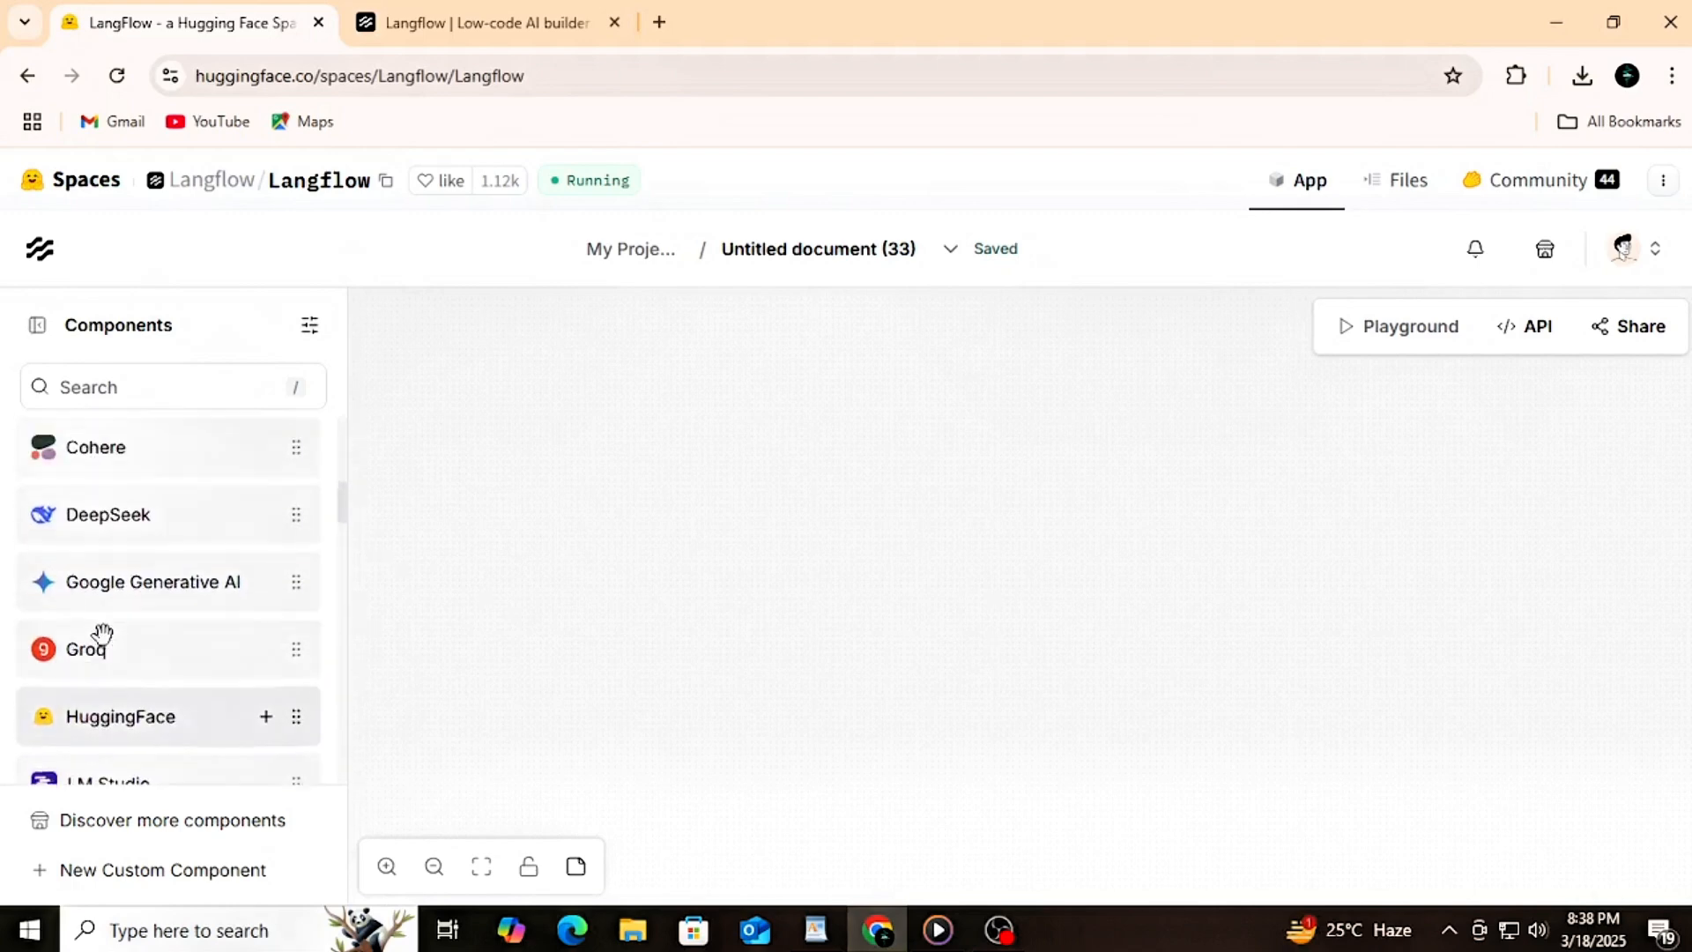
{"action": "left_click_drag", "start_coordinate": [102, 696], "coordinate": [824, 513]}
{"action": "scroll", "coordinate": [880, 597], "scroll_direction": "up", "scroll_amount": 5}
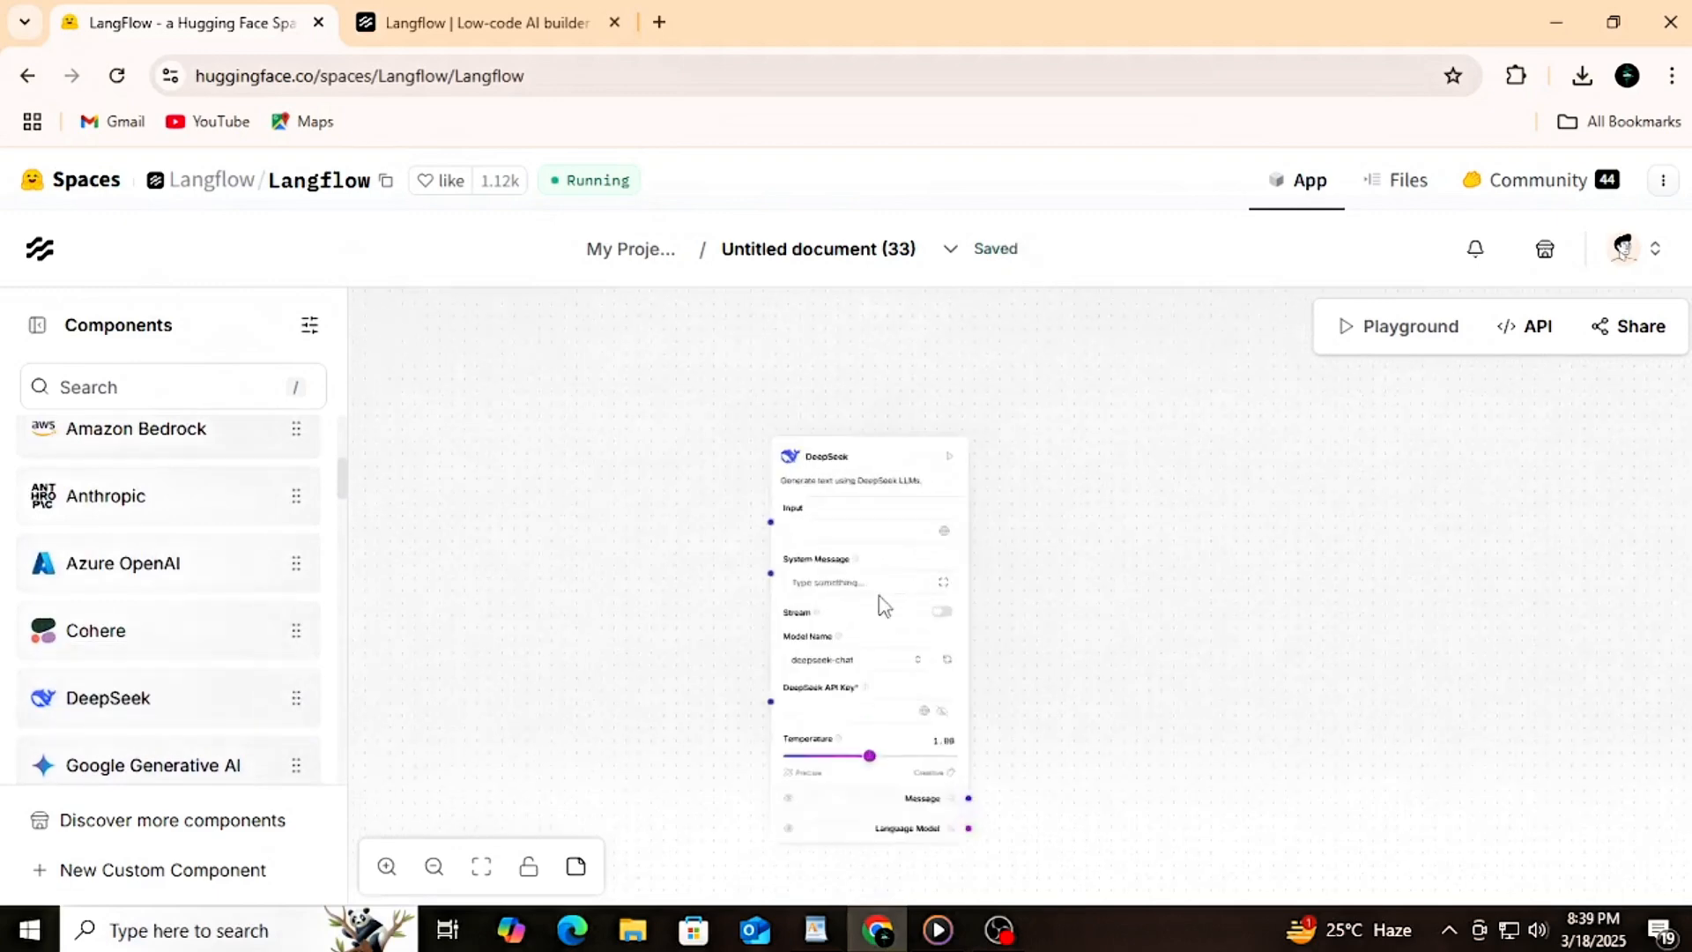
Step: Assign the global variable "Lec API" to the DeepSeek component's Input and check the available model name options
{"action": "left_click", "coordinate": [966, 511]}
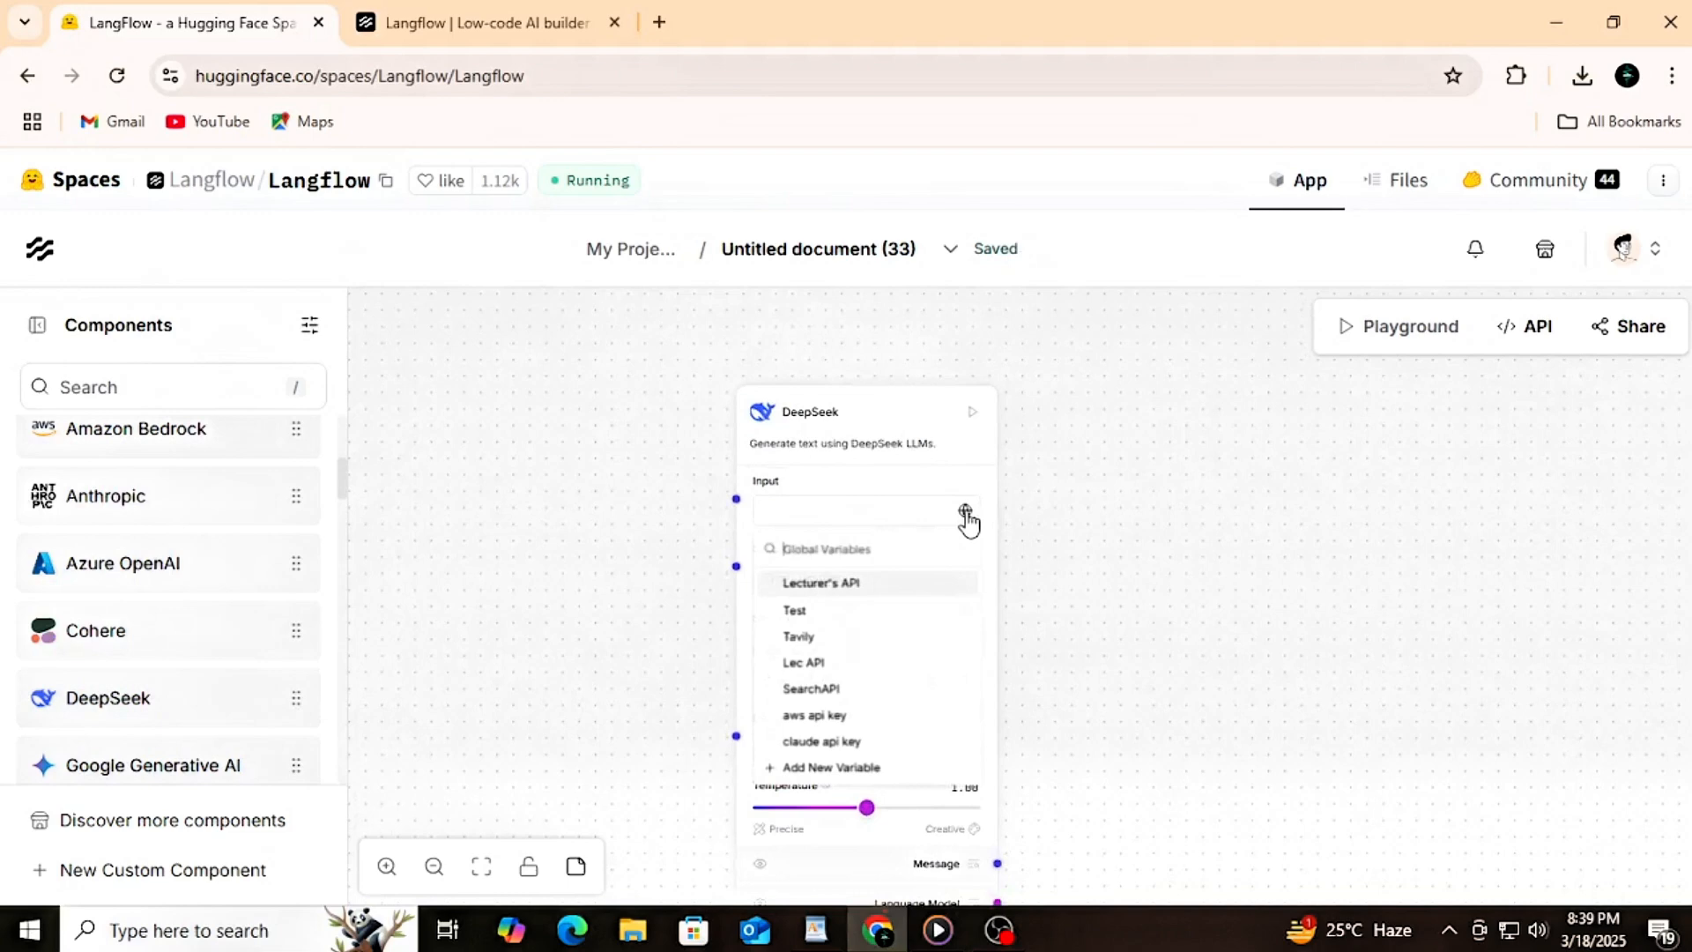
{"action": "left_click", "coordinate": [806, 664]}
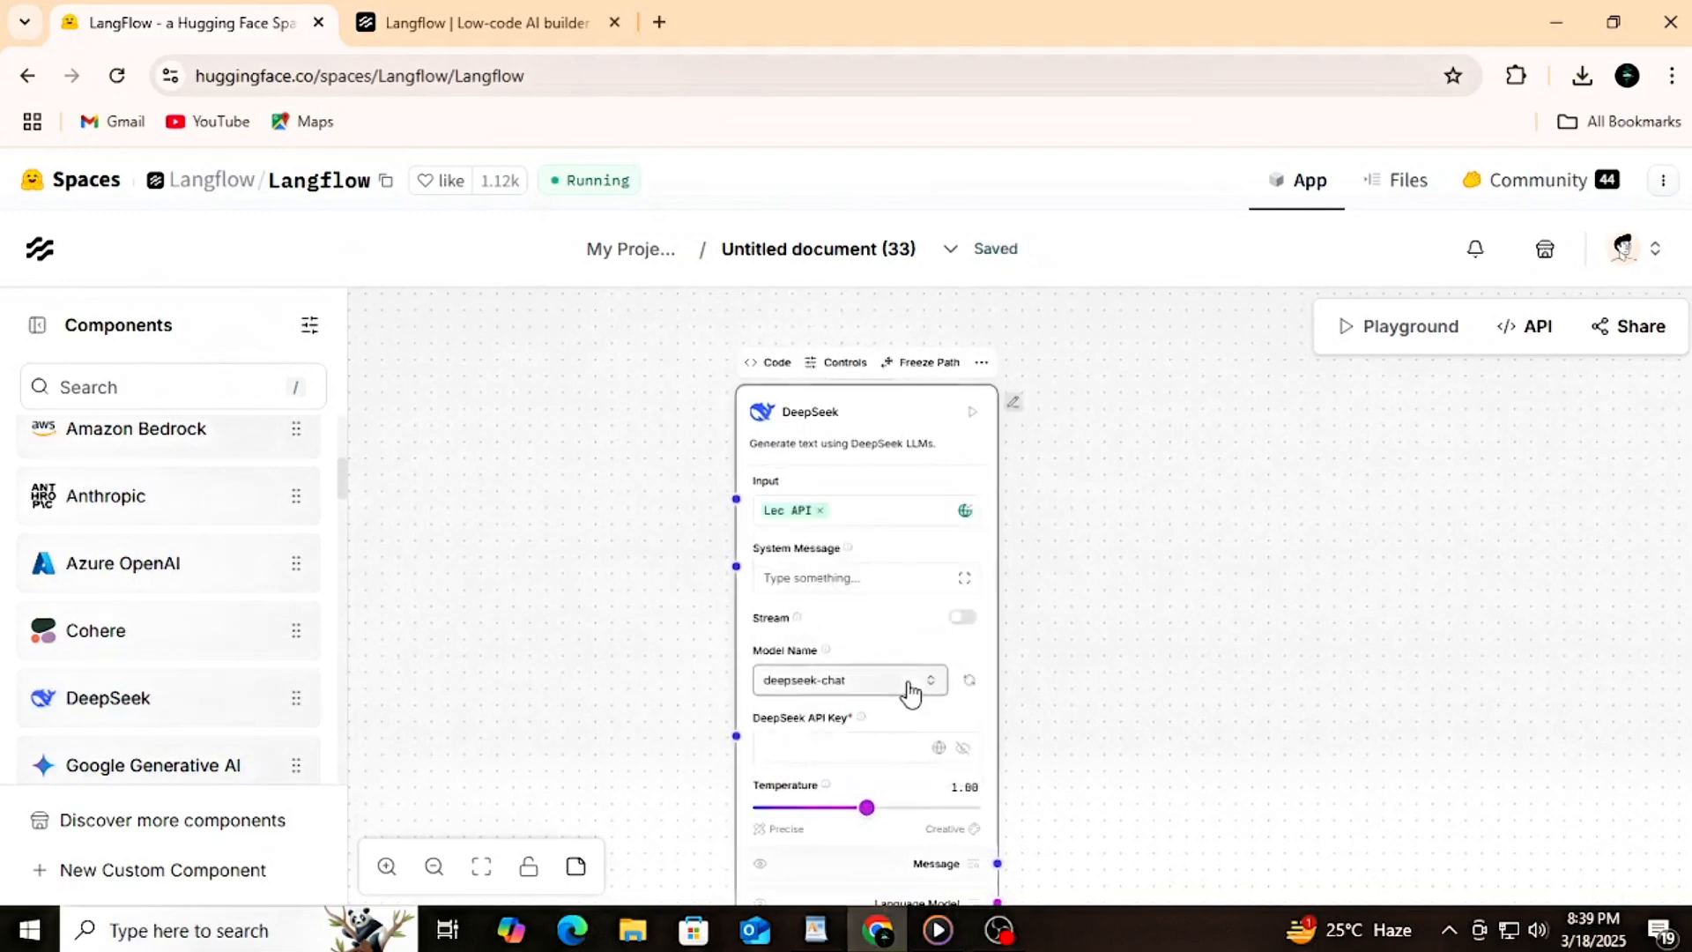
{"action": "left_click", "coordinate": [937, 687]}
{"action": "left_click", "coordinate": [937, 688]}
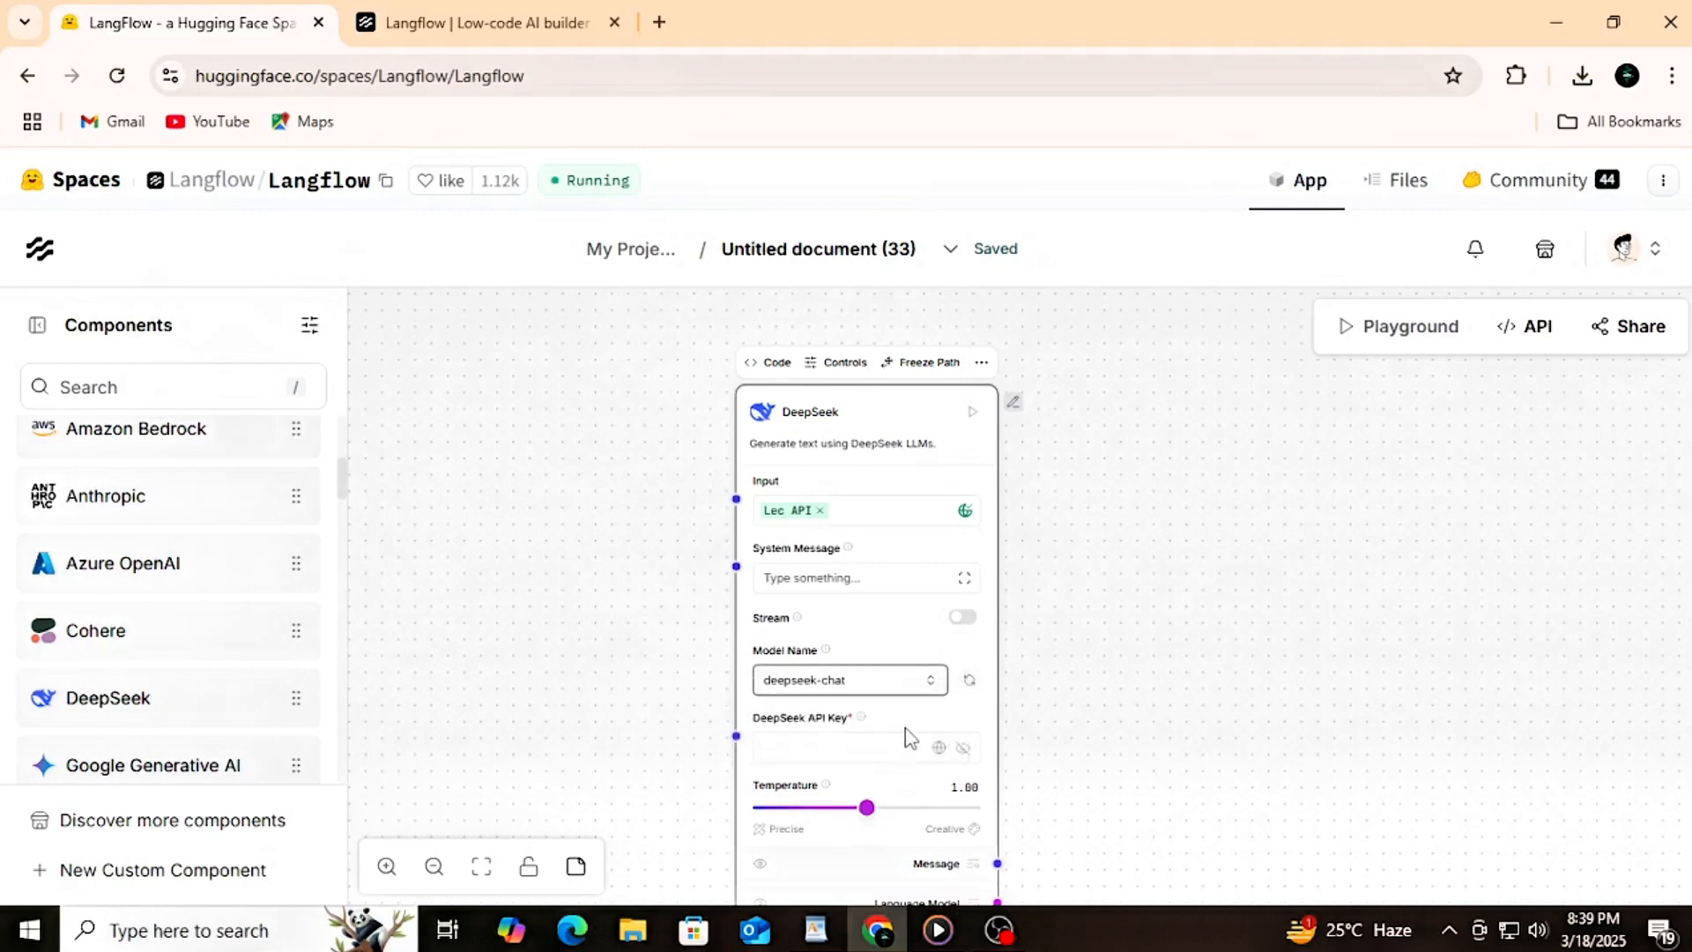
Step: Assign the global variable "SearchAPI" to the DeepSeek component's API Key and check the model name options again
{"action": "left_click", "coordinate": [939, 748]}
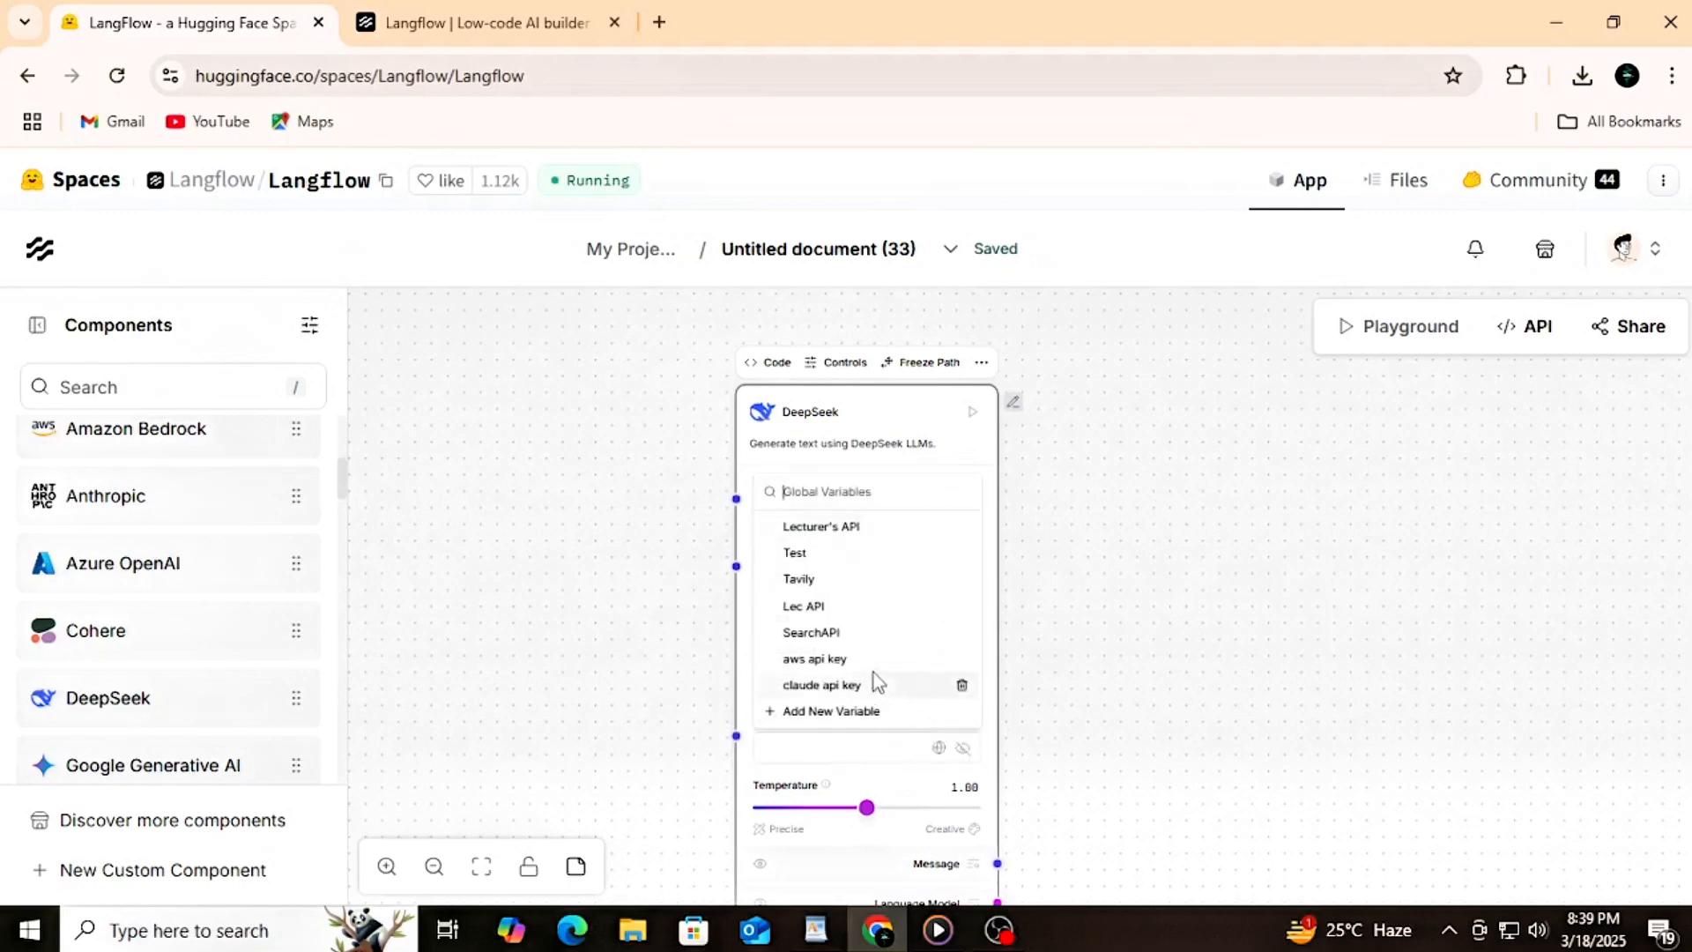
{"action": "left_click", "coordinate": [833, 632]}
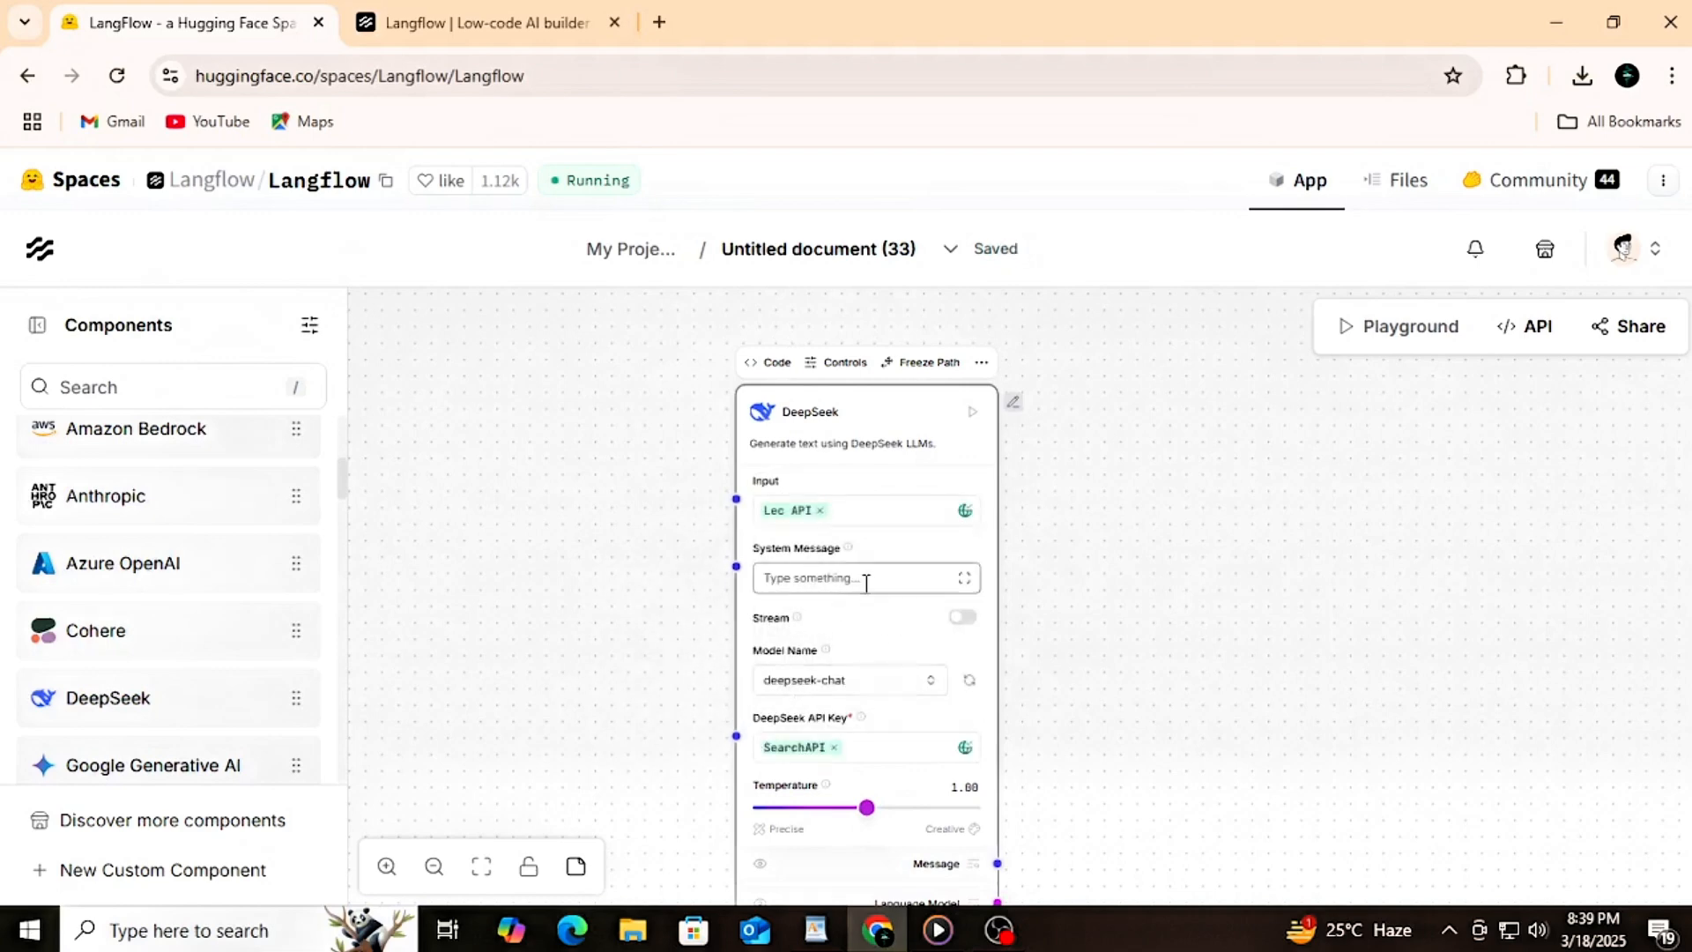
{"action": "left_click", "coordinate": [936, 696]}
{"action": "left_click", "coordinate": [934, 695]}
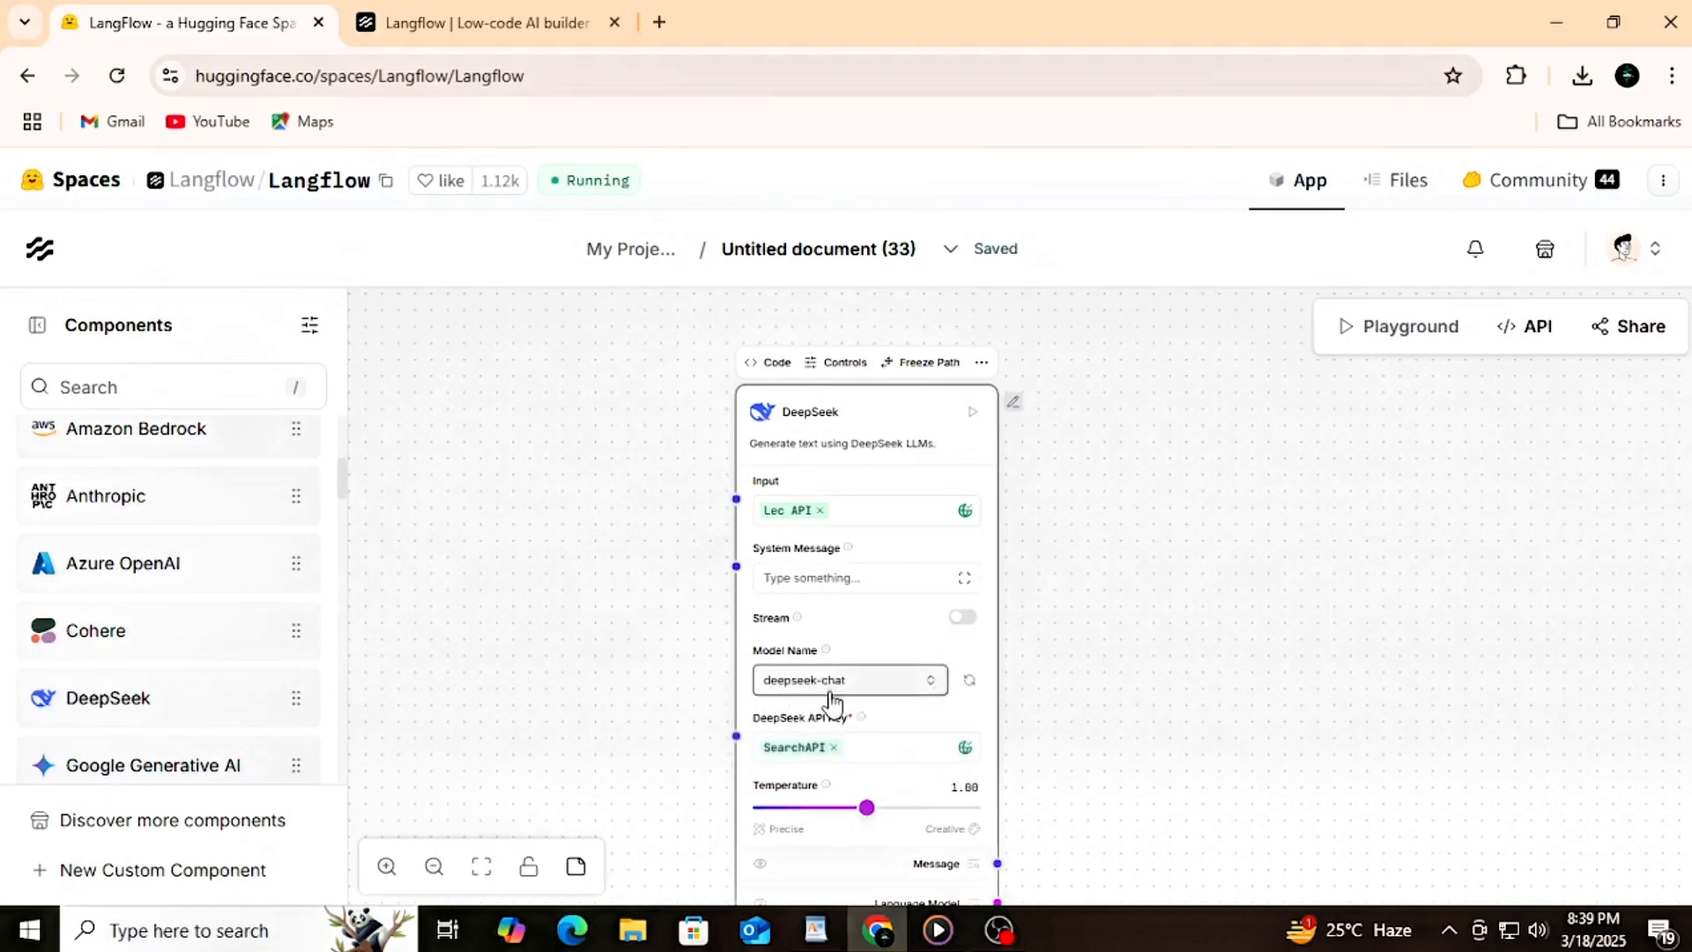
{"action": "scroll", "coordinate": [829, 700], "scroll_direction": "down", "scroll_amount": 1}
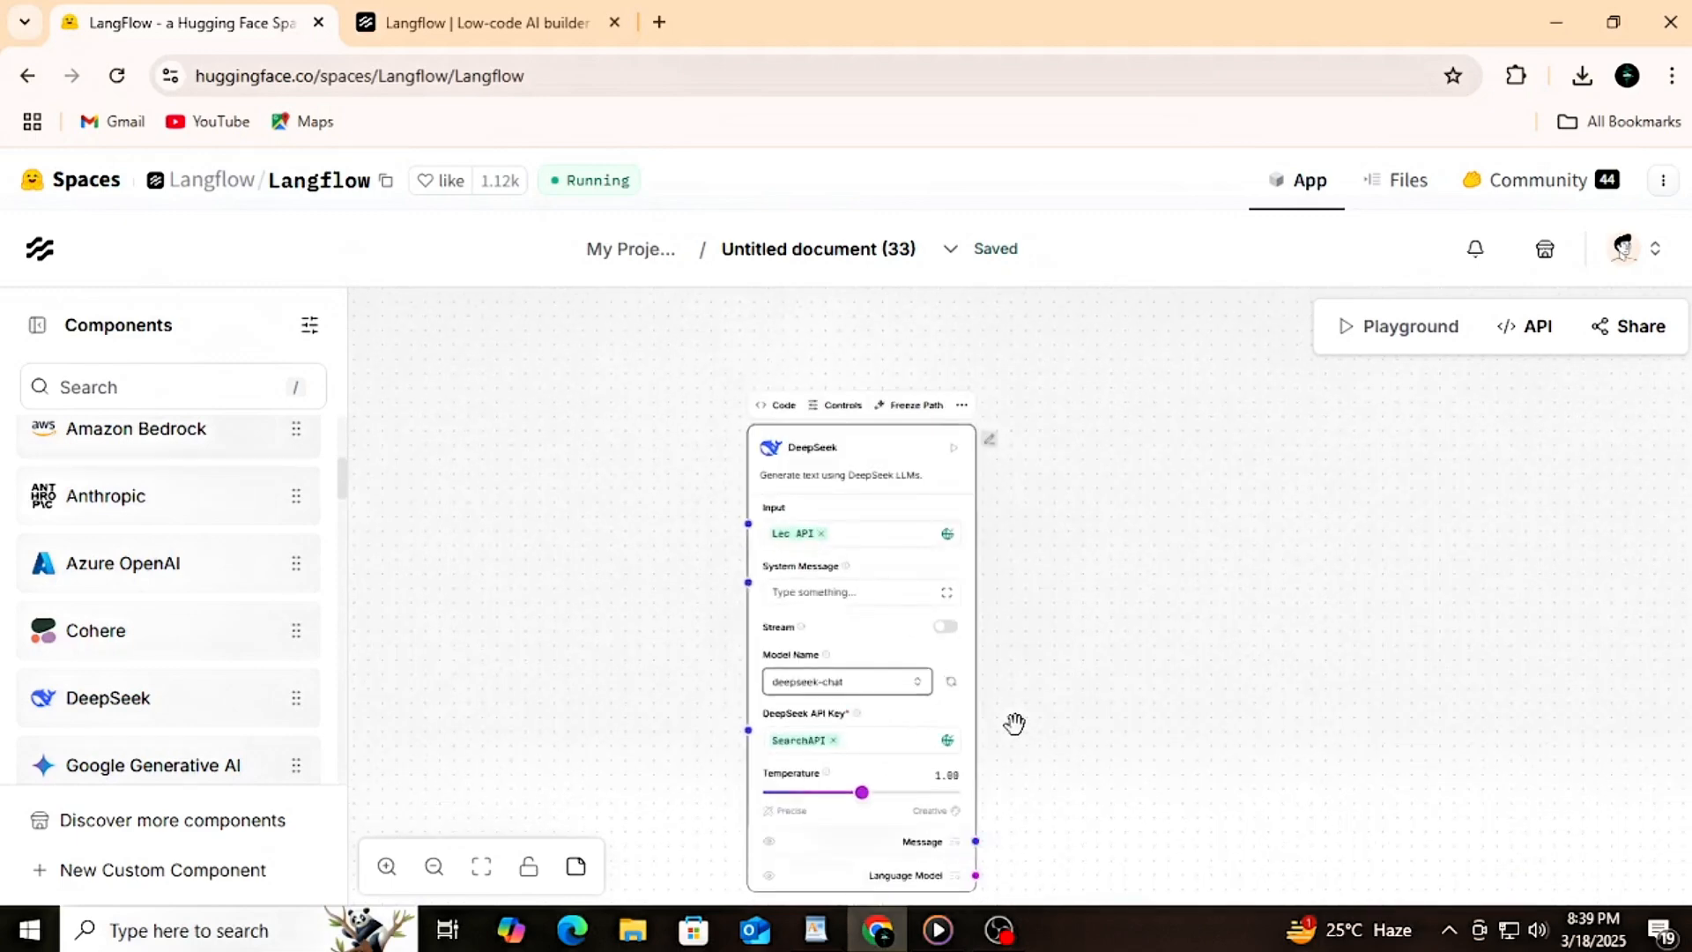
{"action": "scroll", "coordinate": [1014, 723], "scroll_direction": "up", "scroll_amount": 1}
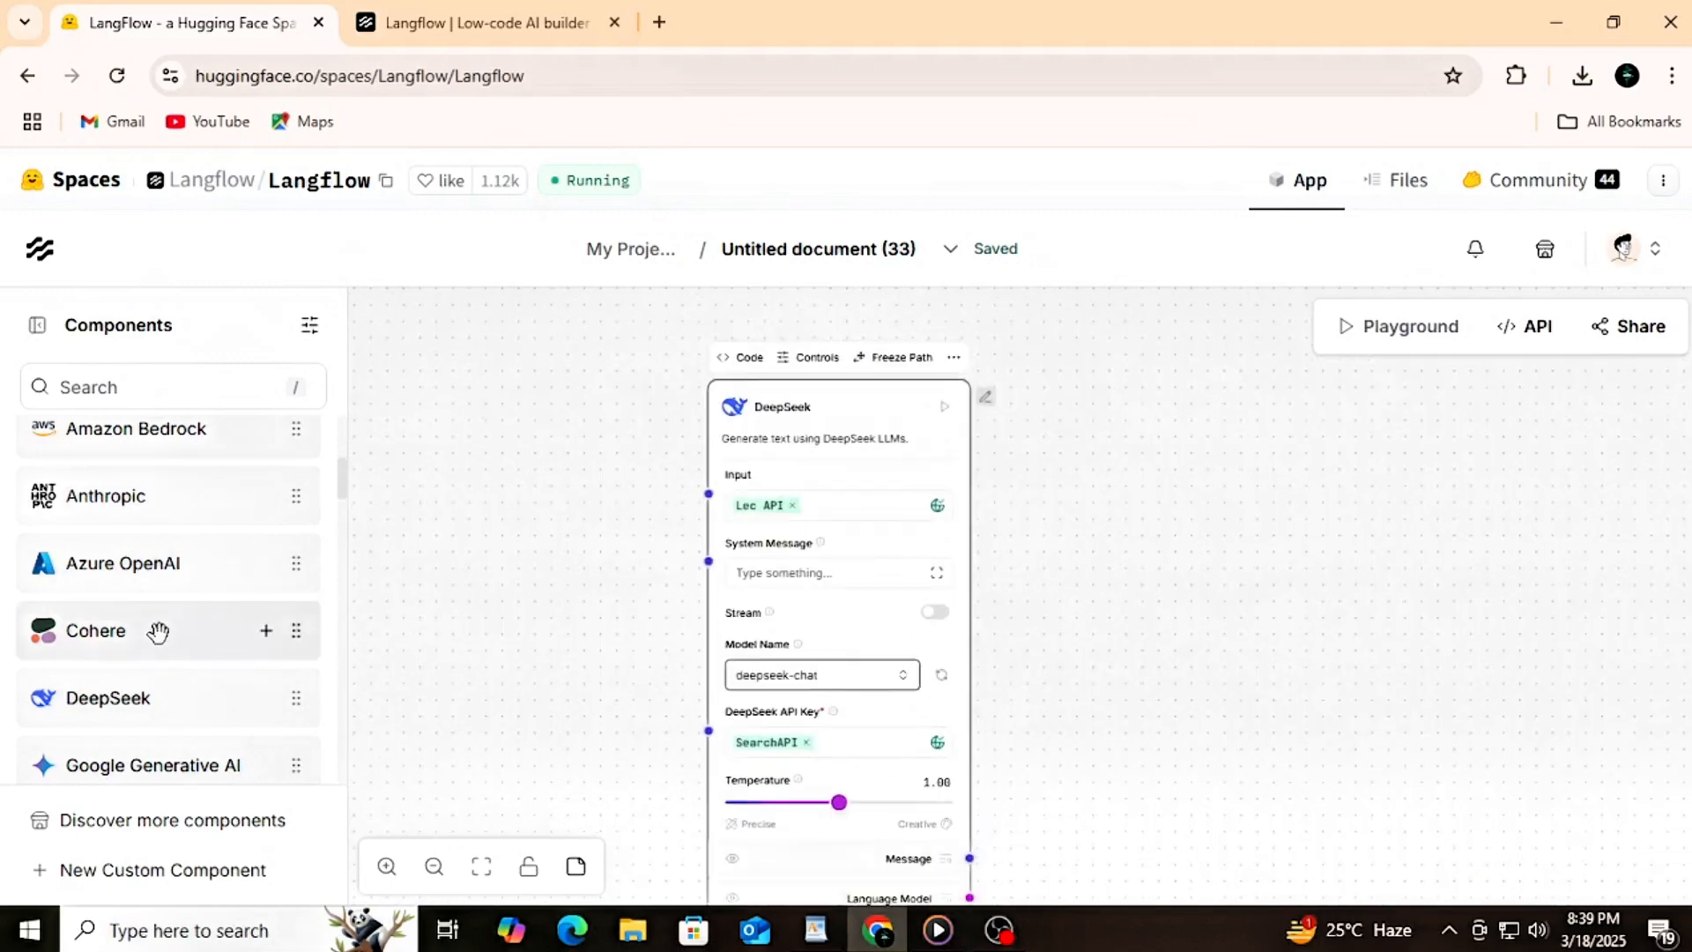
Step: Add a Directory component from the Data category beside DeepSeek and connect its Path input to DeepSeek's Message output
{"action": "scroll", "coordinate": [159, 628], "scroll_direction": "down", "scroll_amount": 4}
{"action": "scroll", "coordinate": [160, 628], "scroll_direction": "up", "scroll_amount": 5}
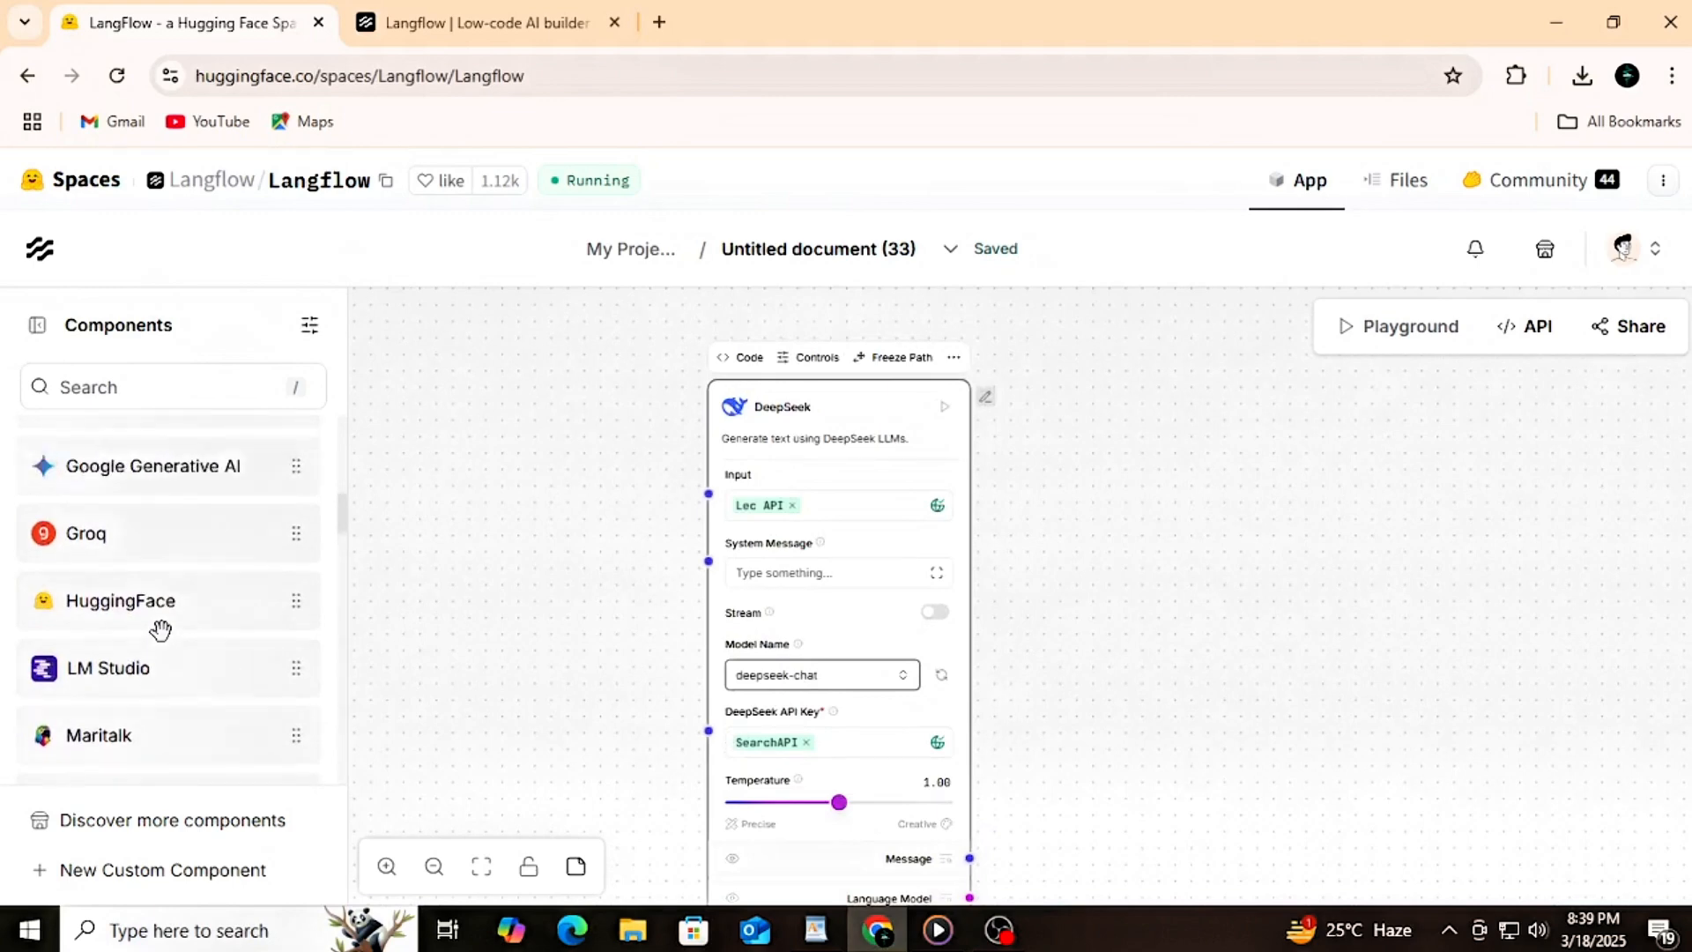
{"action": "left_click", "coordinate": [200, 597]}
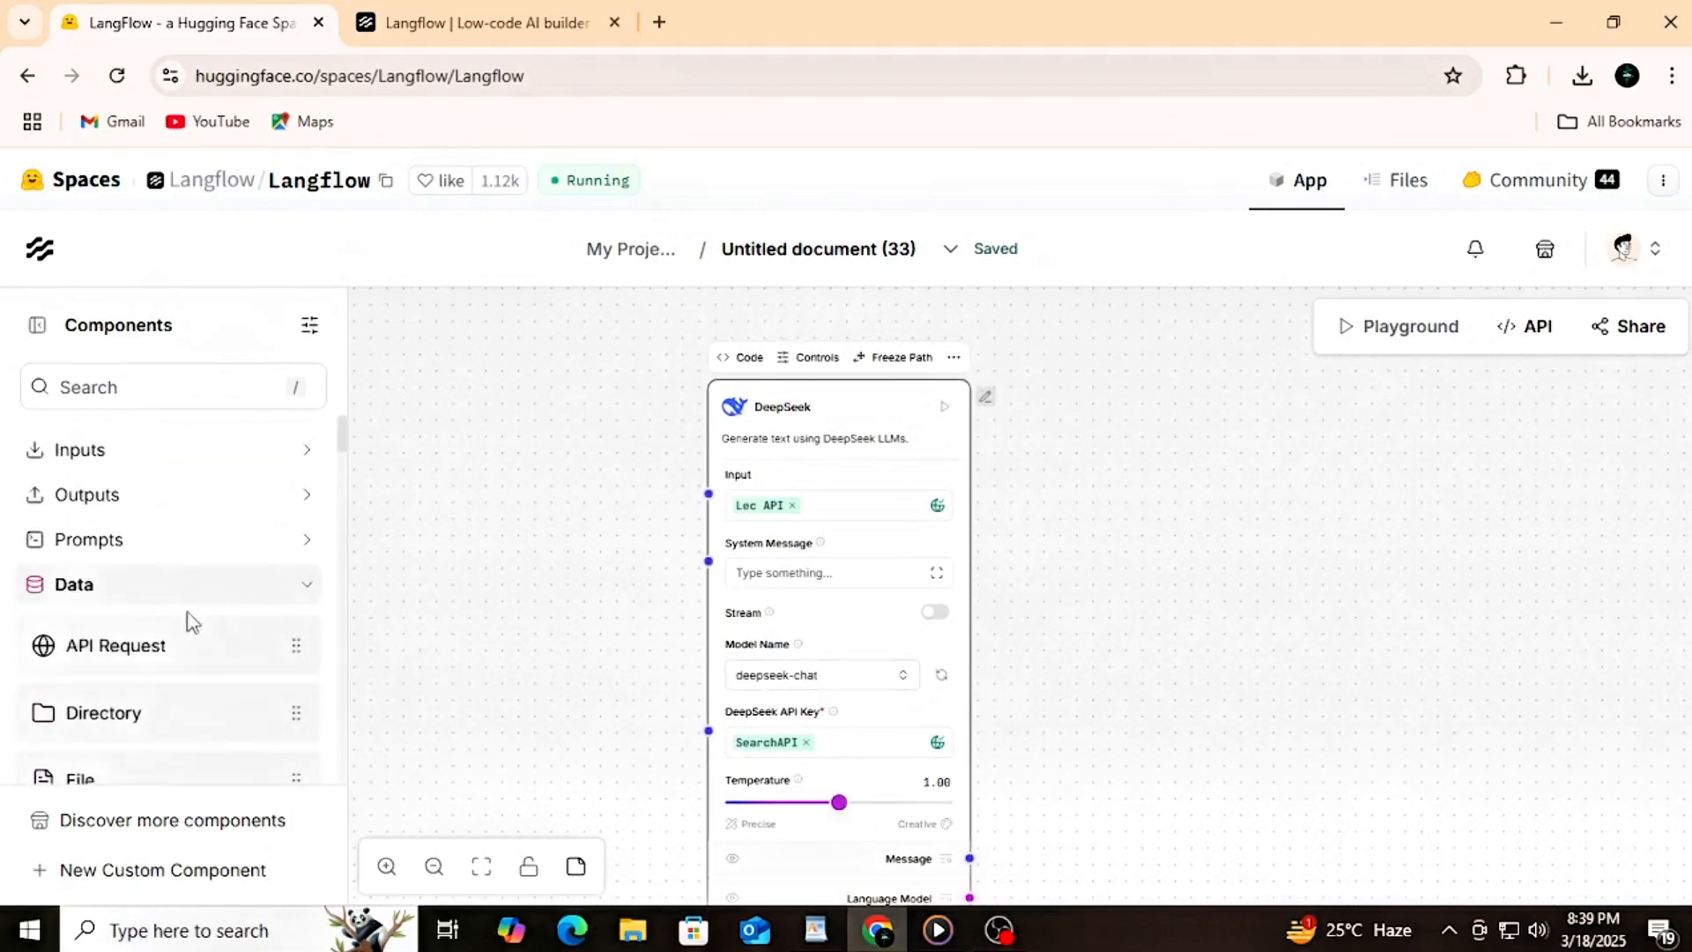
{"action": "left_click_drag", "start_coordinate": [114, 703], "coordinate": [475, 407]}
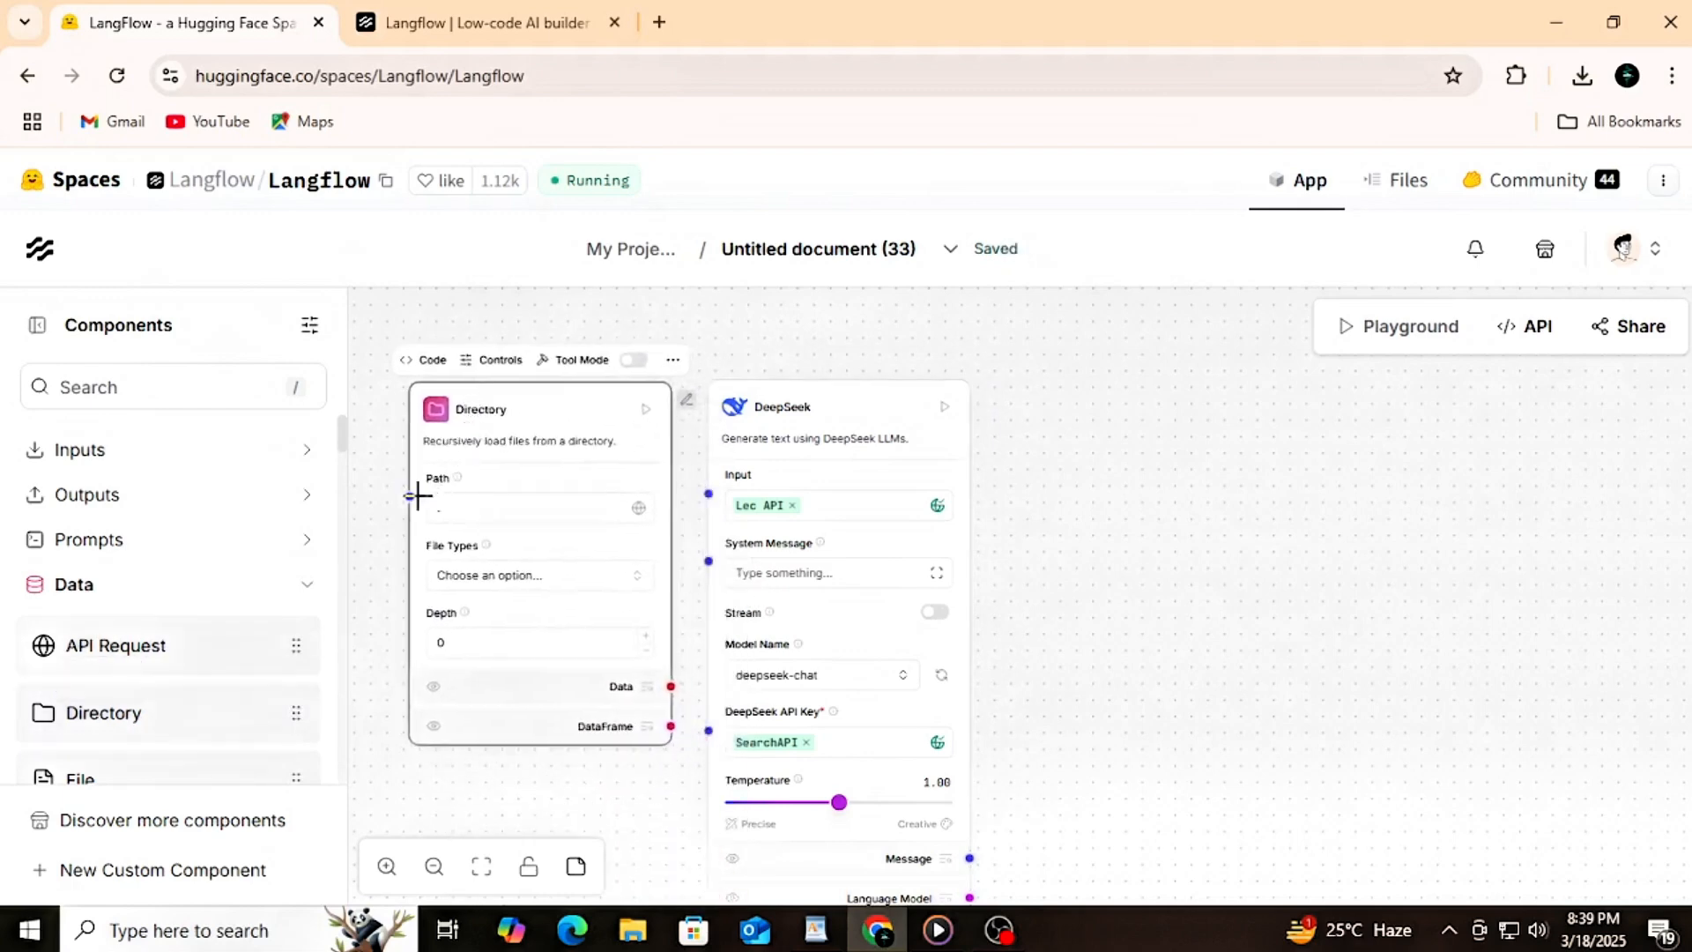
{"action": "left_click_drag", "start_coordinate": [418, 496], "coordinate": [970, 762]}
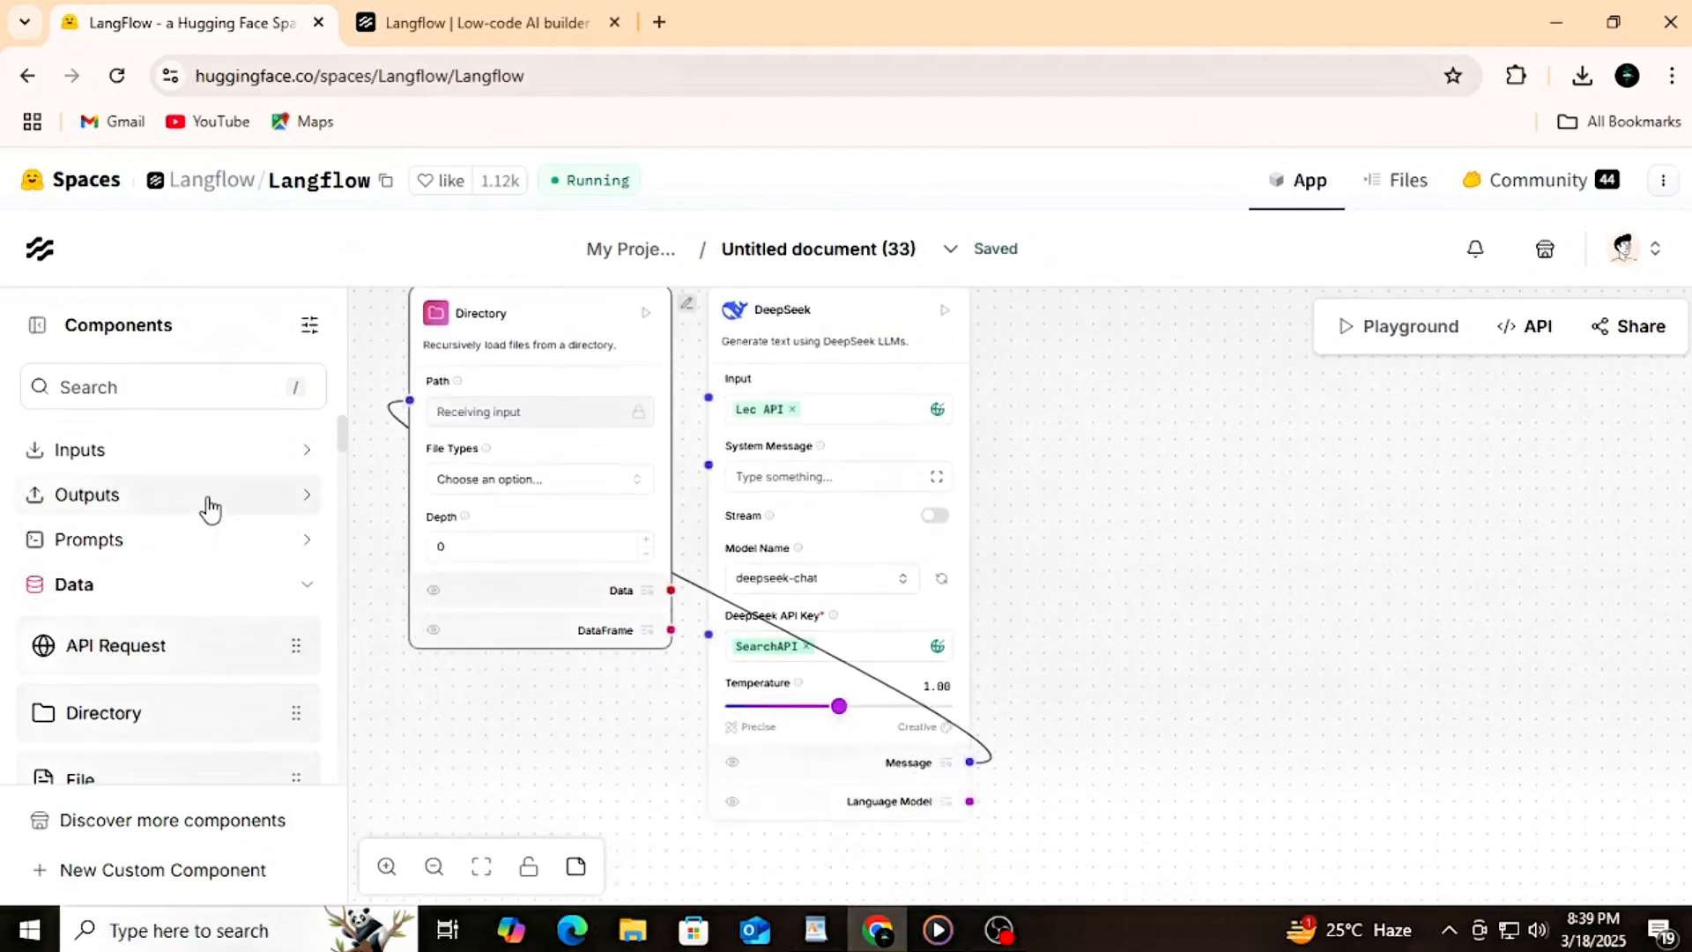
Step: Add a Combine Data component from the Processing category beside DeepSeek and connect its Data Inputs to the Directory's Data output
{"action": "left_click", "coordinate": [210, 510]}
{"action": "left_click", "coordinate": [209, 510]}
{"action": "scroll", "coordinate": [189, 593], "scroll_direction": "down", "scroll_amount": 5}
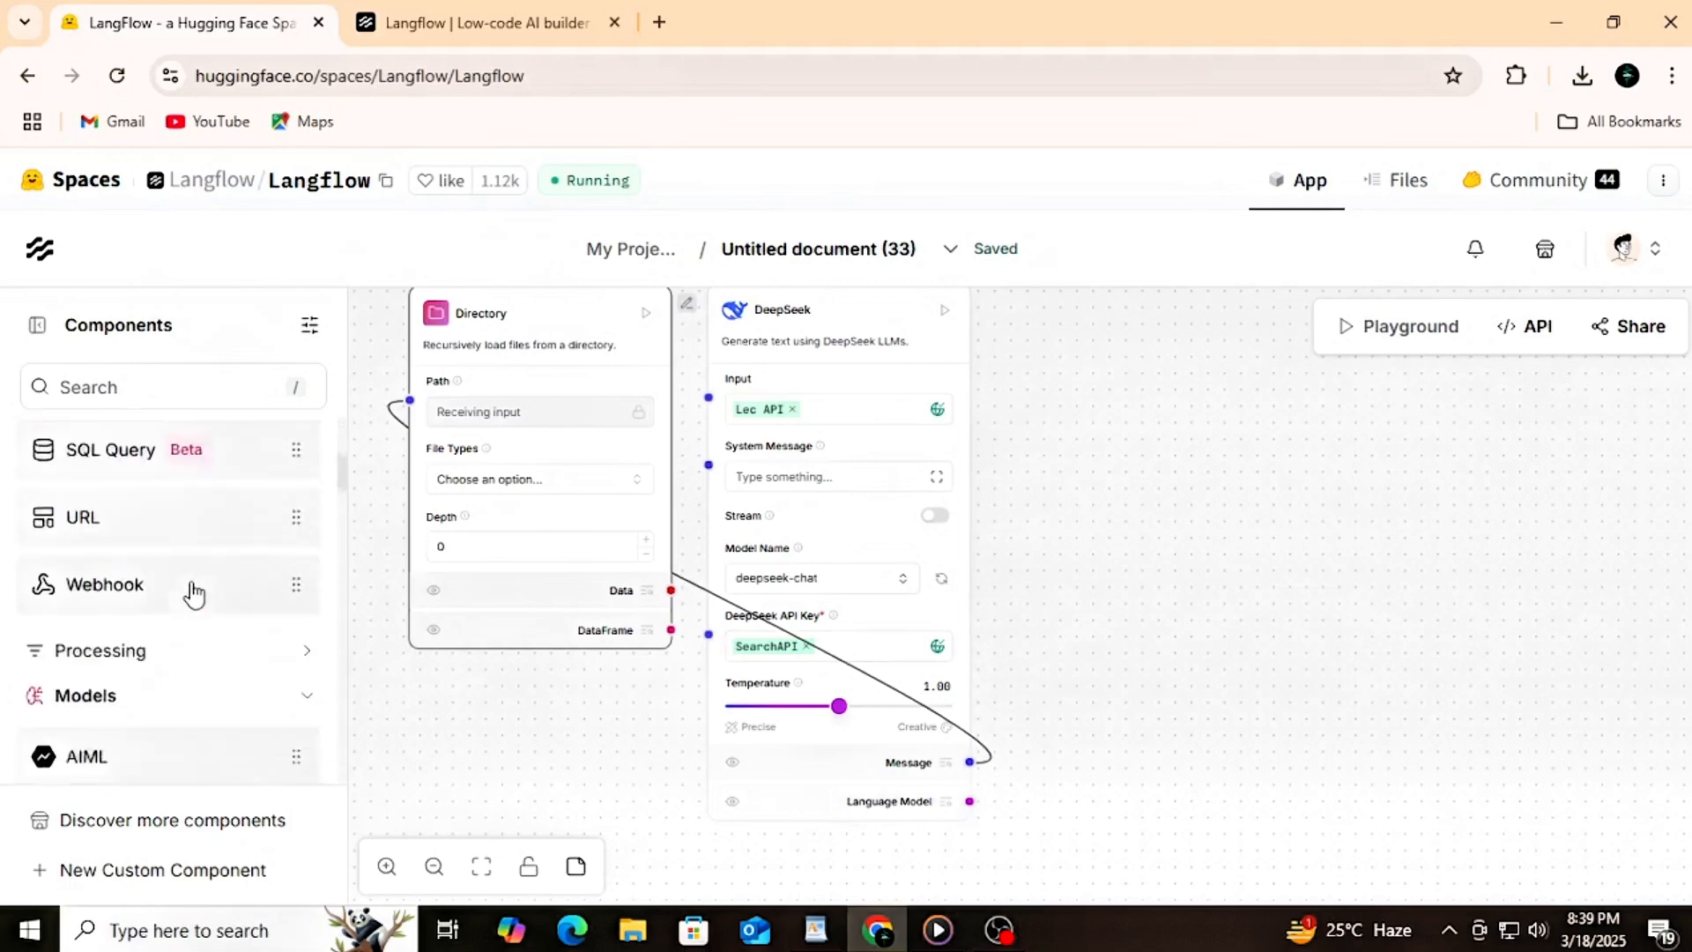
{"action": "left_click", "coordinate": [185, 553]}
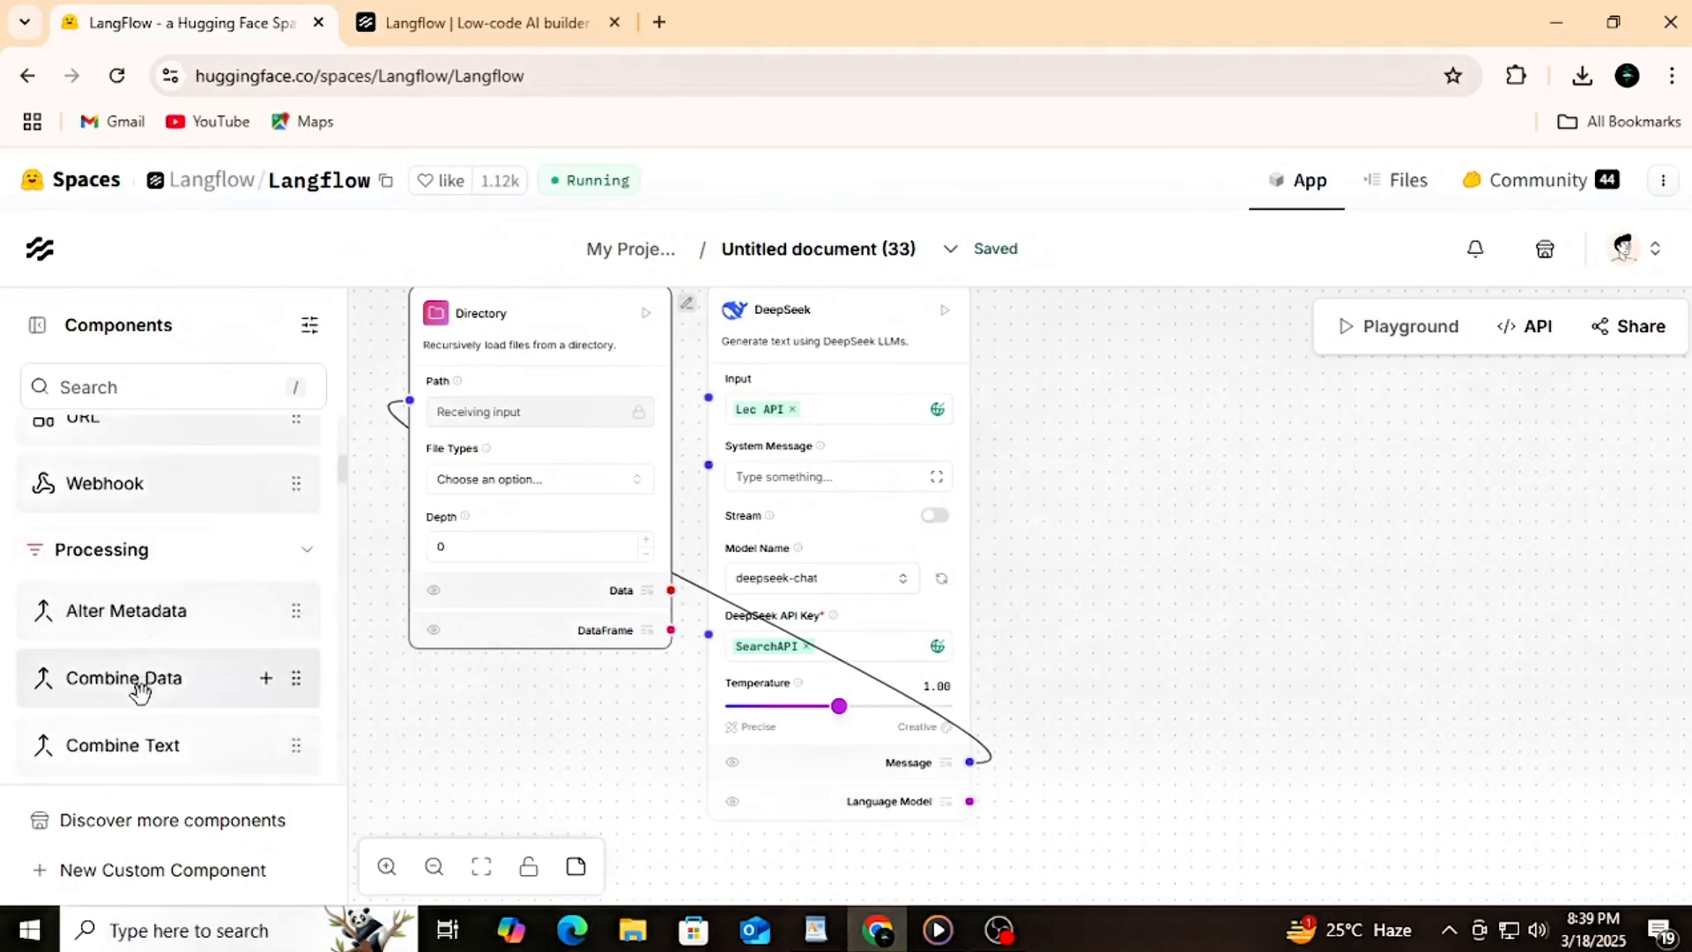
{"action": "left_click_drag", "start_coordinate": [155, 687], "coordinate": [1104, 397]}
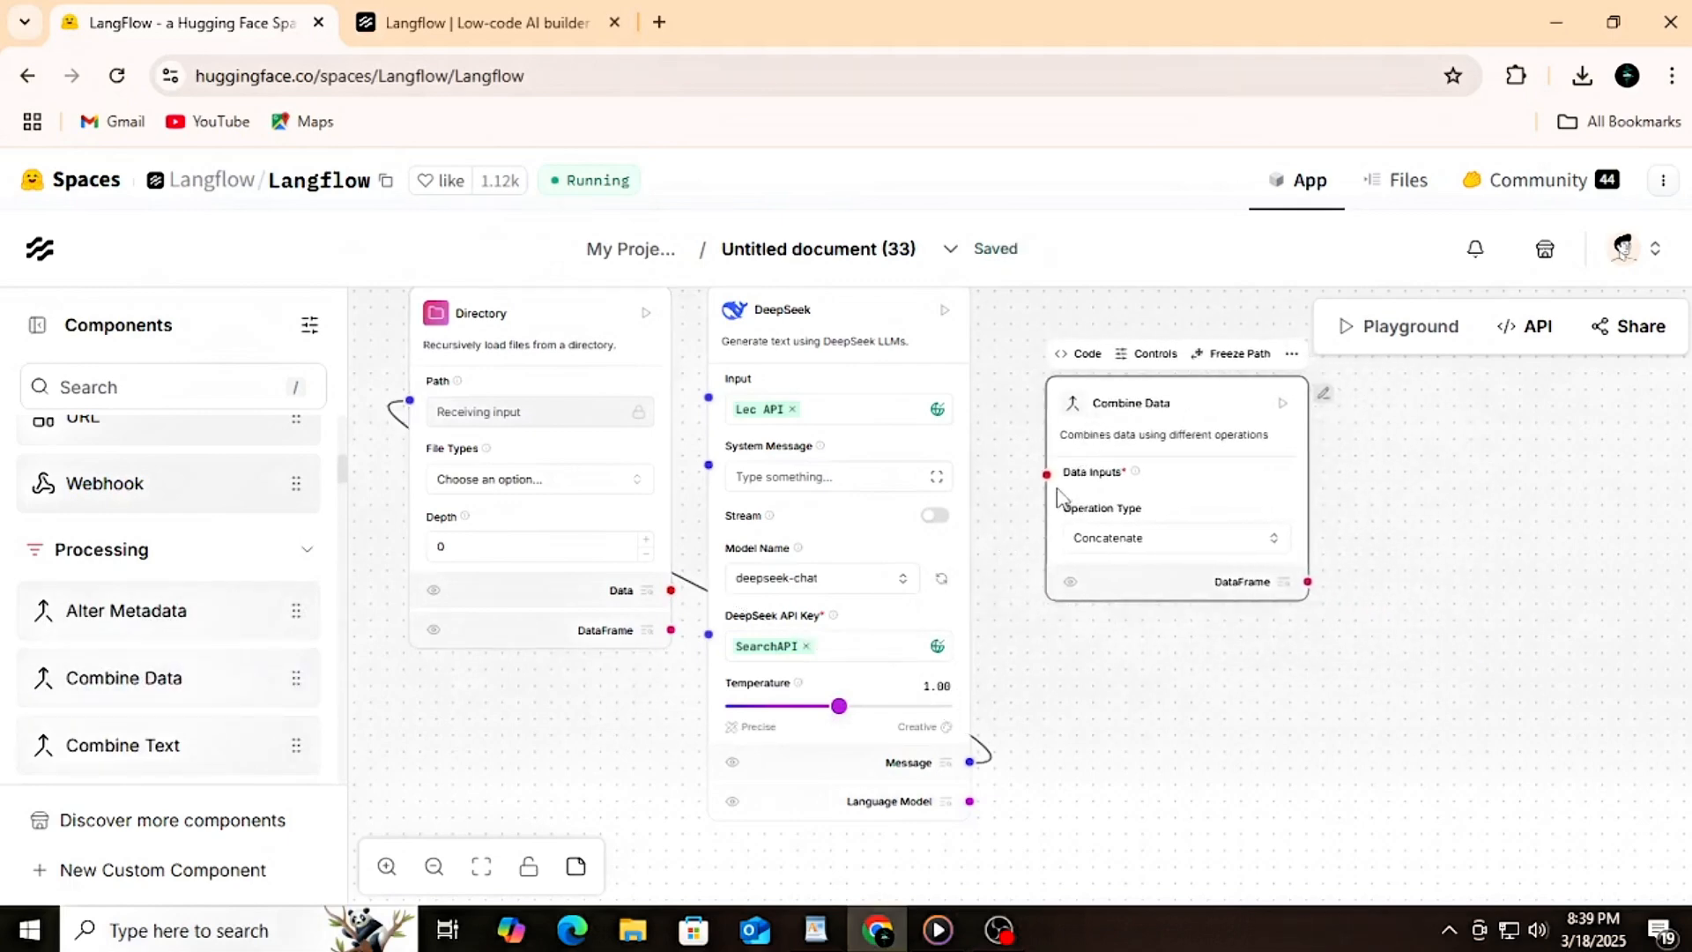
{"action": "left_click_drag", "start_coordinate": [1046, 474], "coordinate": [673, 589]}
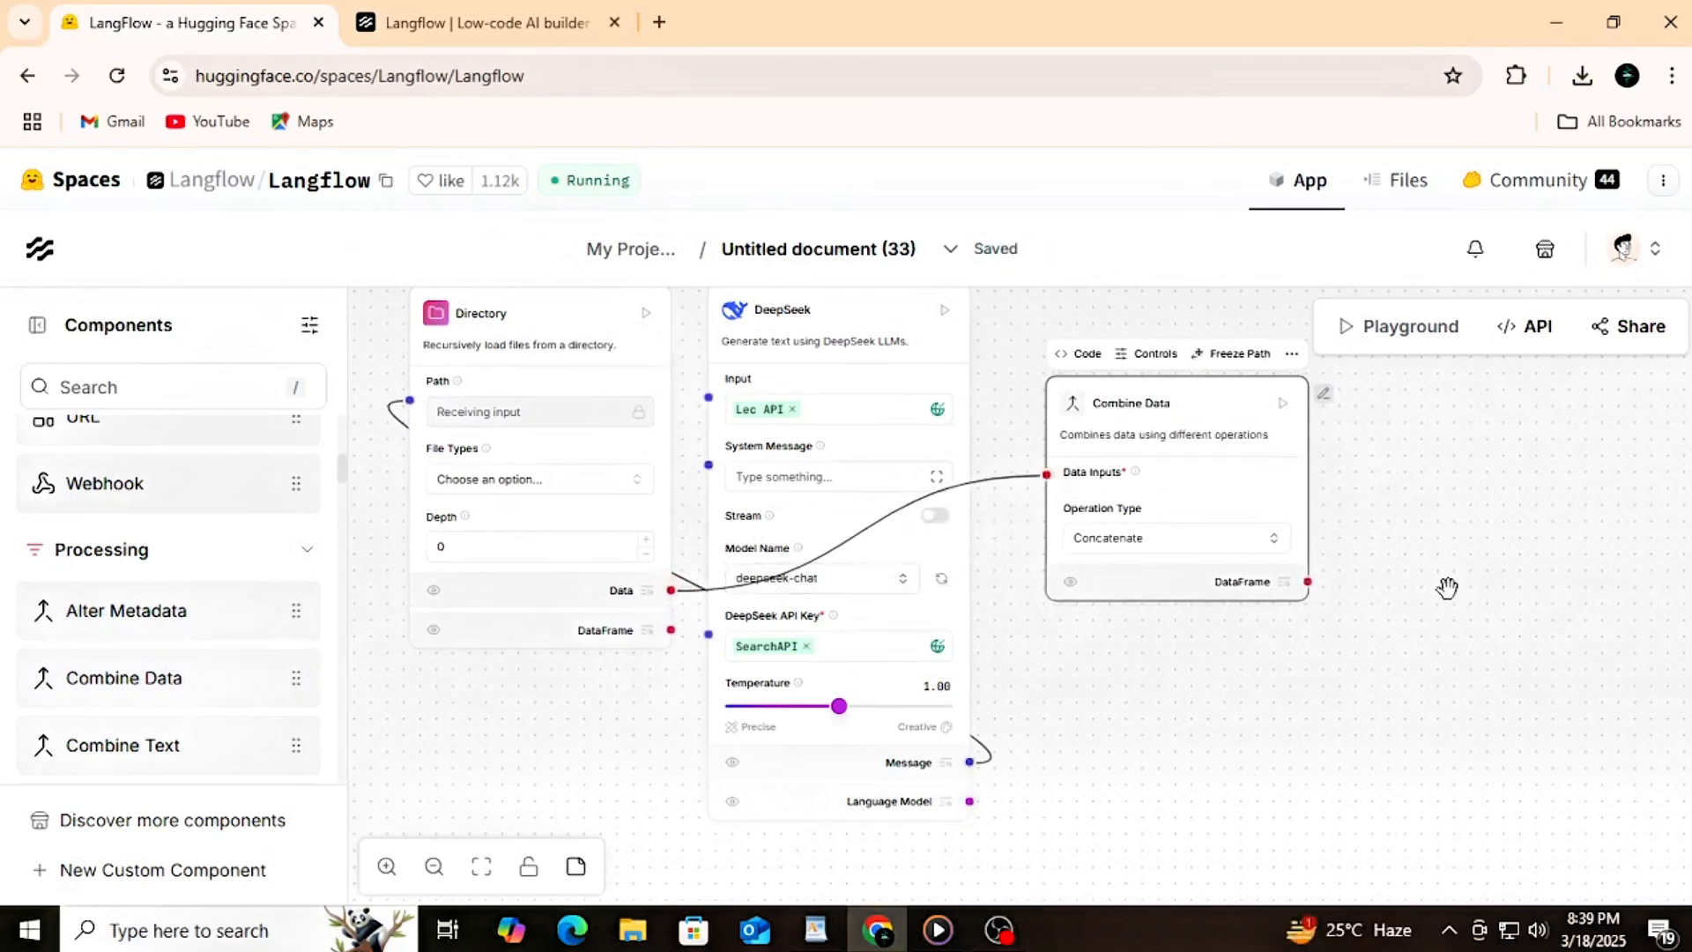
Step: Set the Combine Data component's operation type to Append
{"action": "scroll", "coordinate": [1447, 587], "scroll_direction": "down", "scroll_amount": 2}
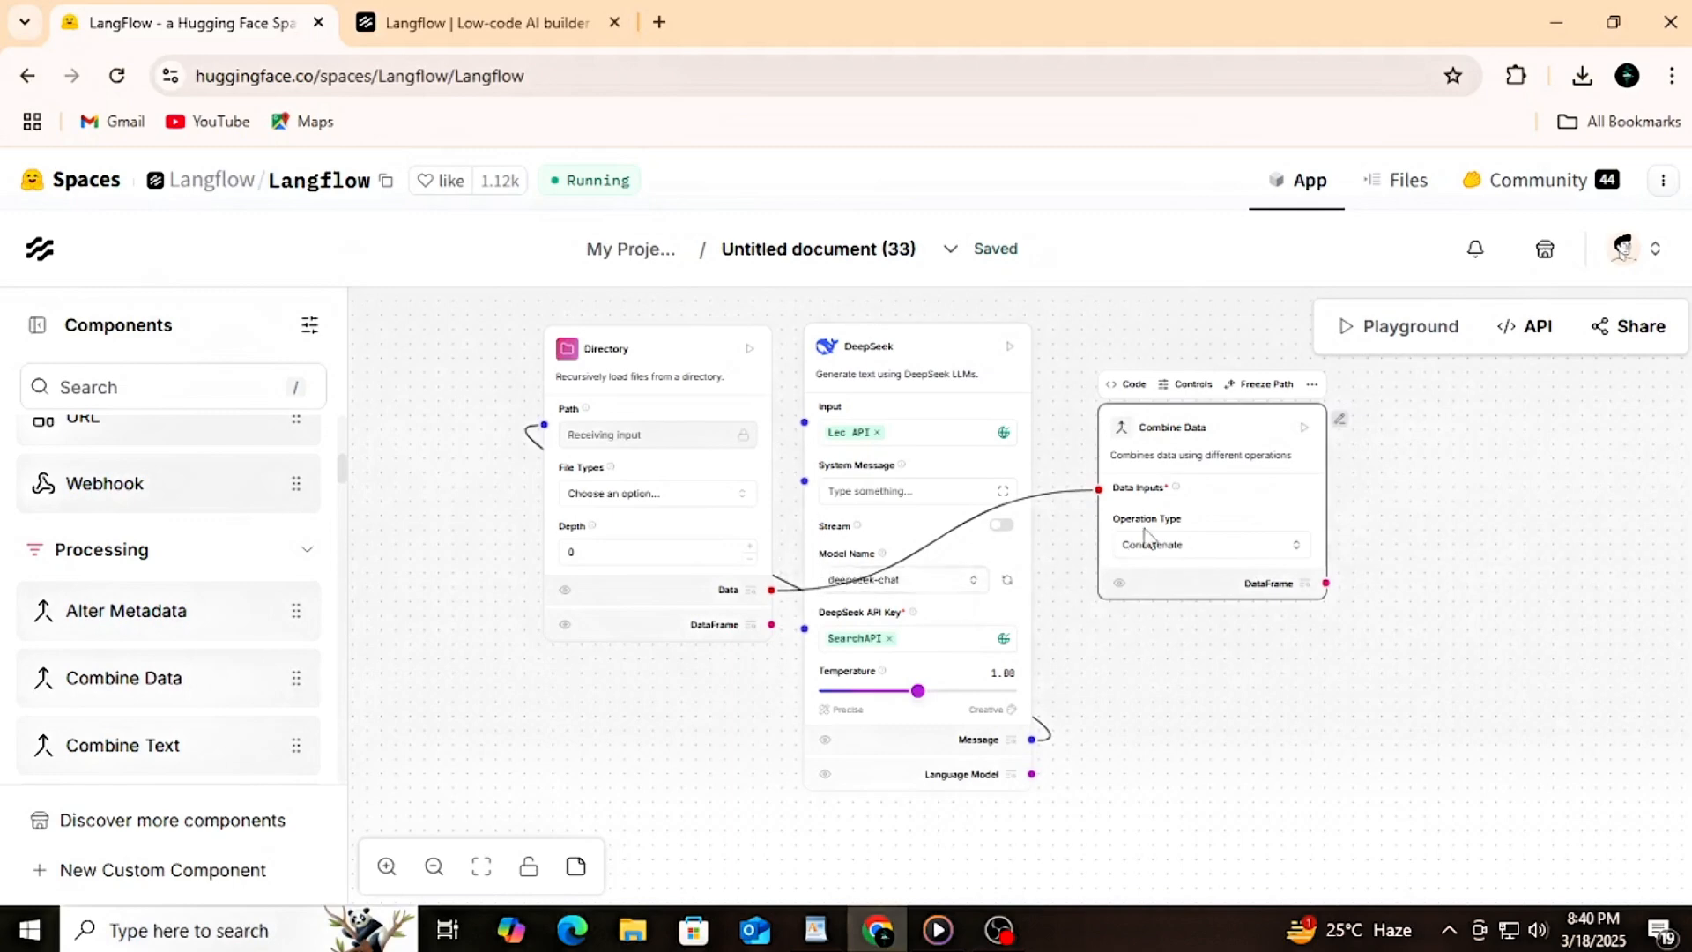
{"action": "scroll", "coordinate": [1225, 524], "scroll_direction": "up", "scroll_amount": 2}
{"action": "left_click", "coordinate": [1295, 553]}
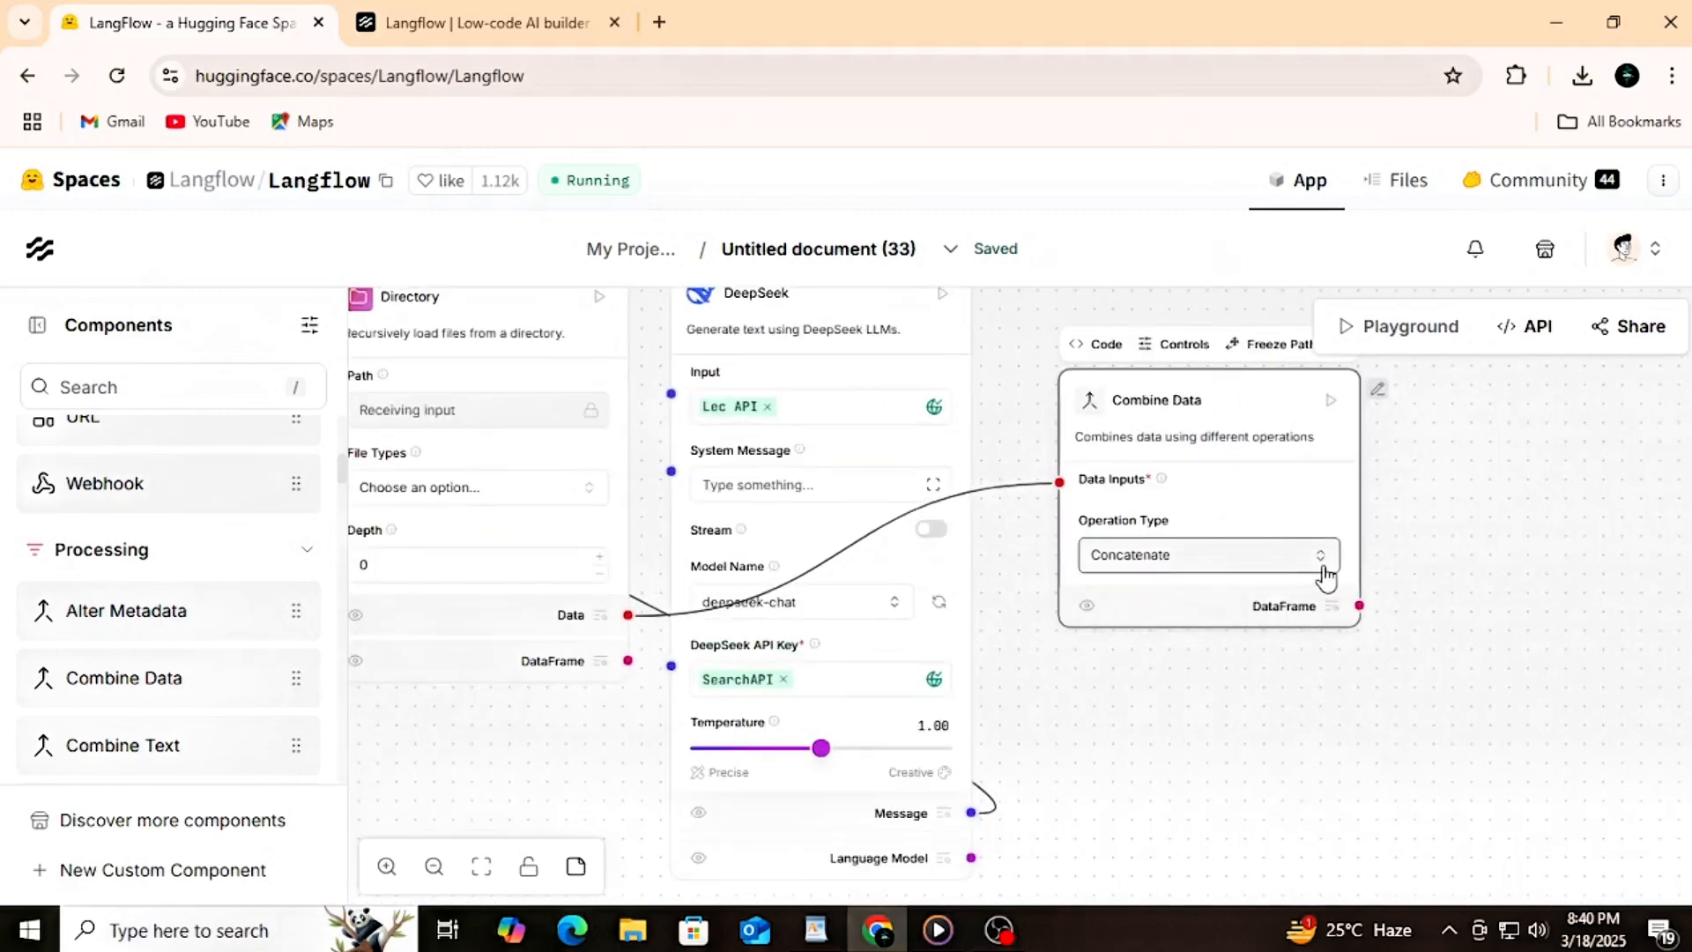
{"action": "left_click", "coordinate": [1118, 662]}
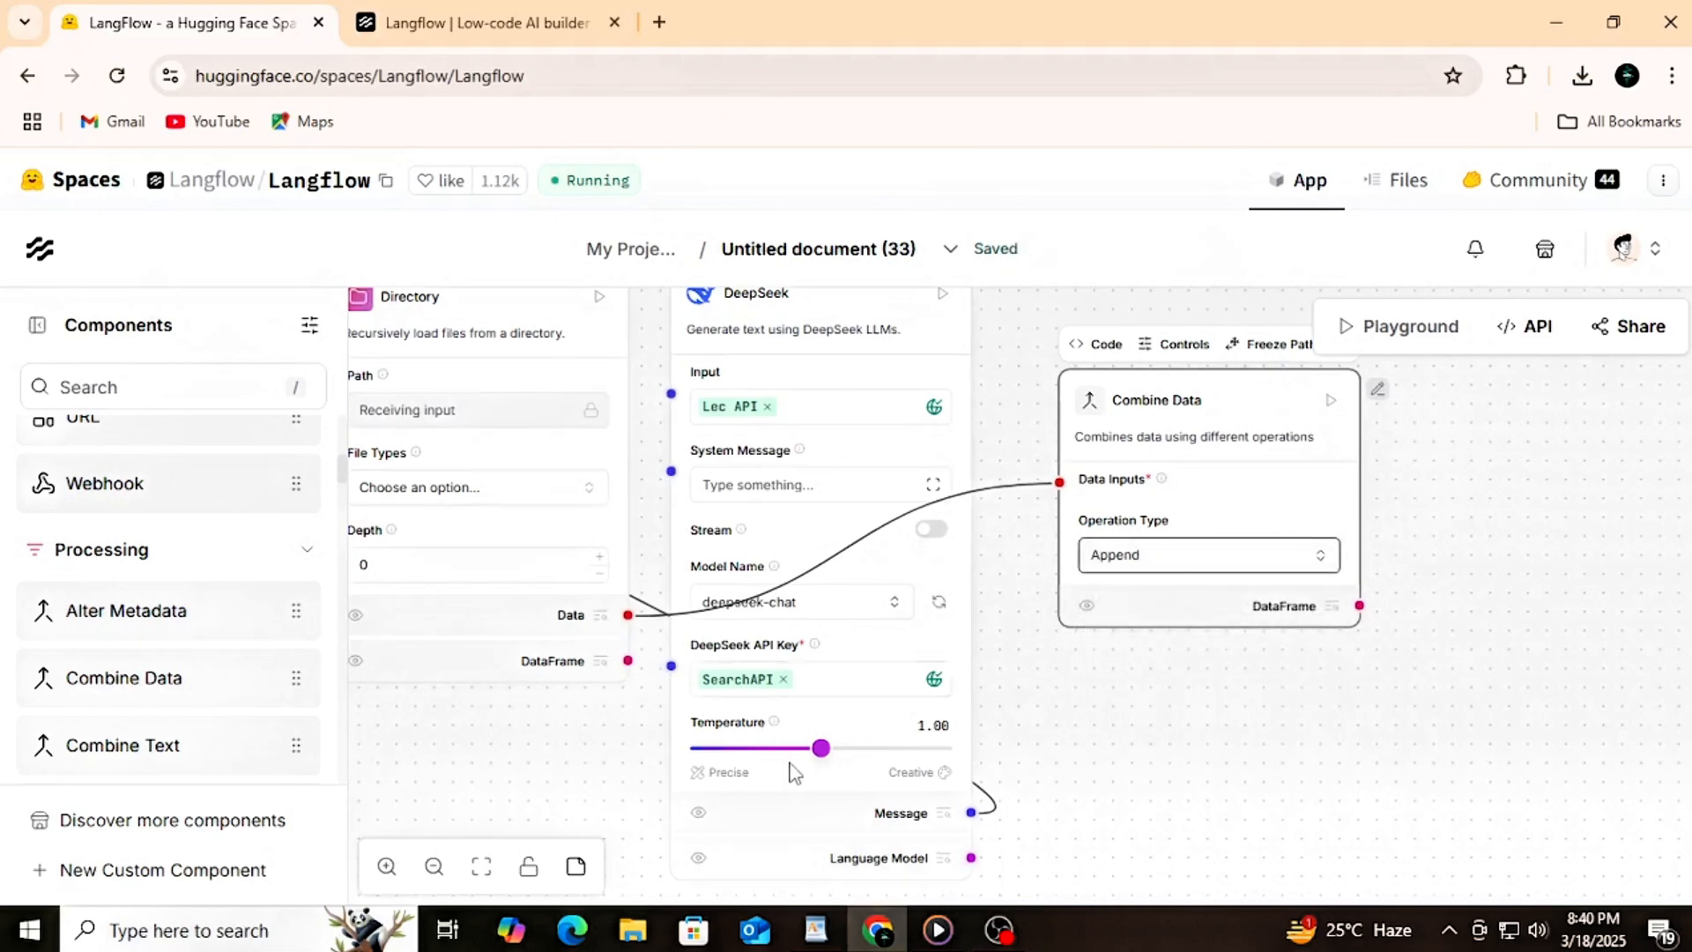
Step: Lower the DeepSeek component's temperature to 0.31
{"action": "left_click_drag", "start_coordinate": [820, 744], "coordinate": [721, 748]}
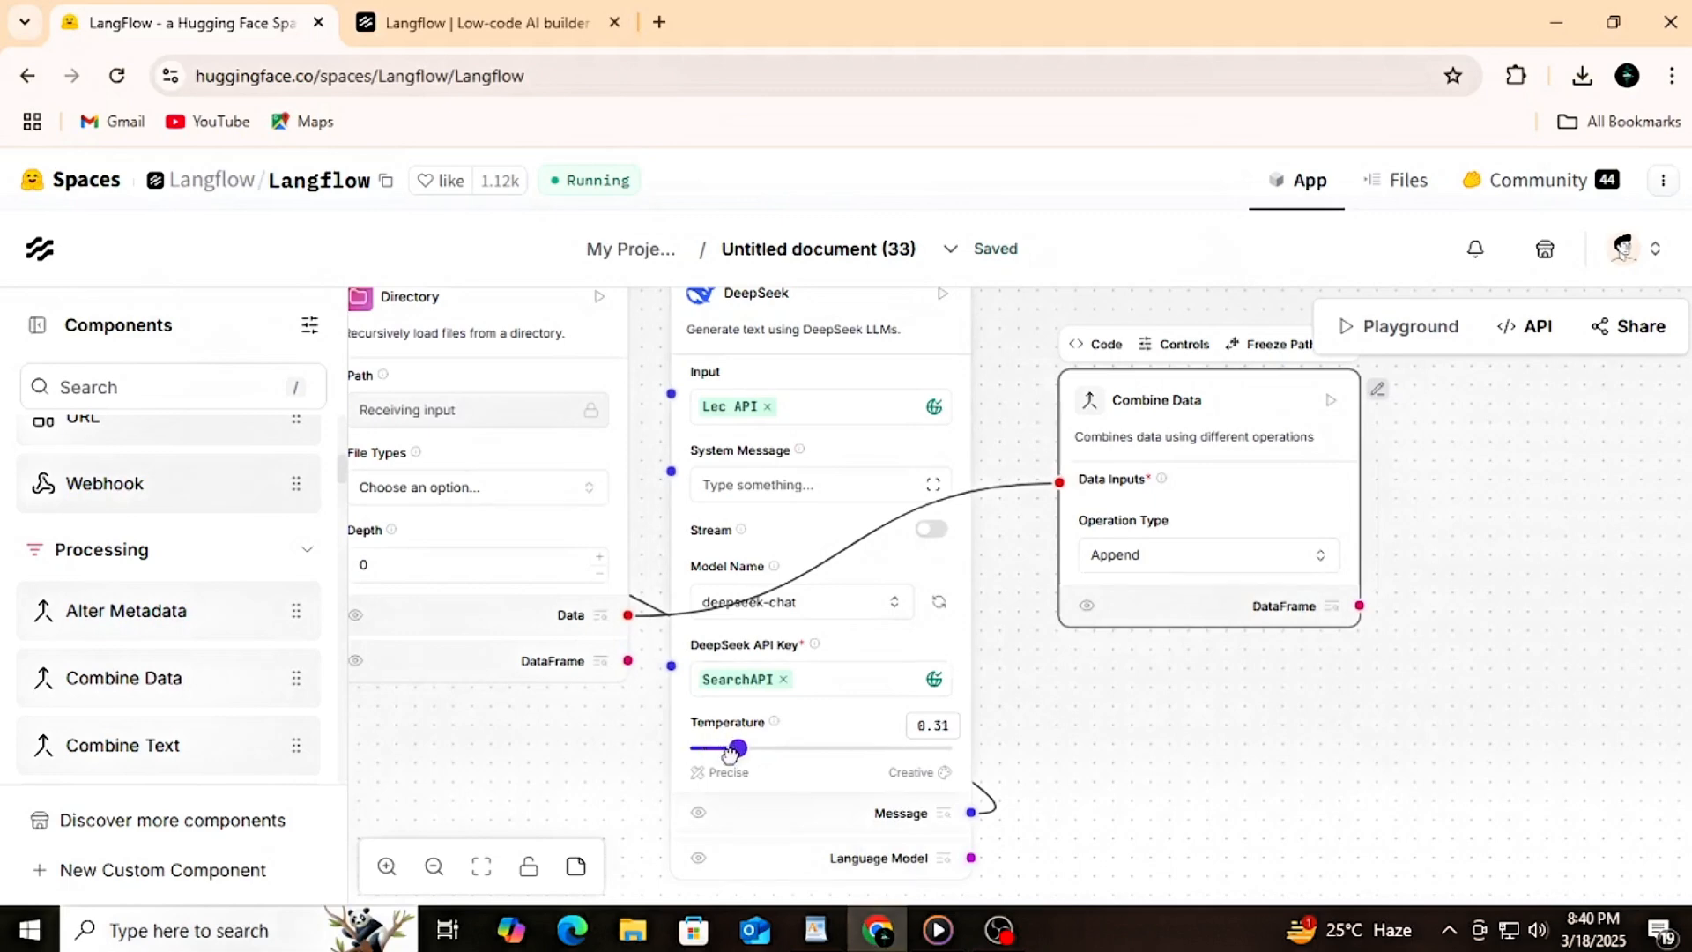
{"action": "left_click", "coordinate": [728, 754]}
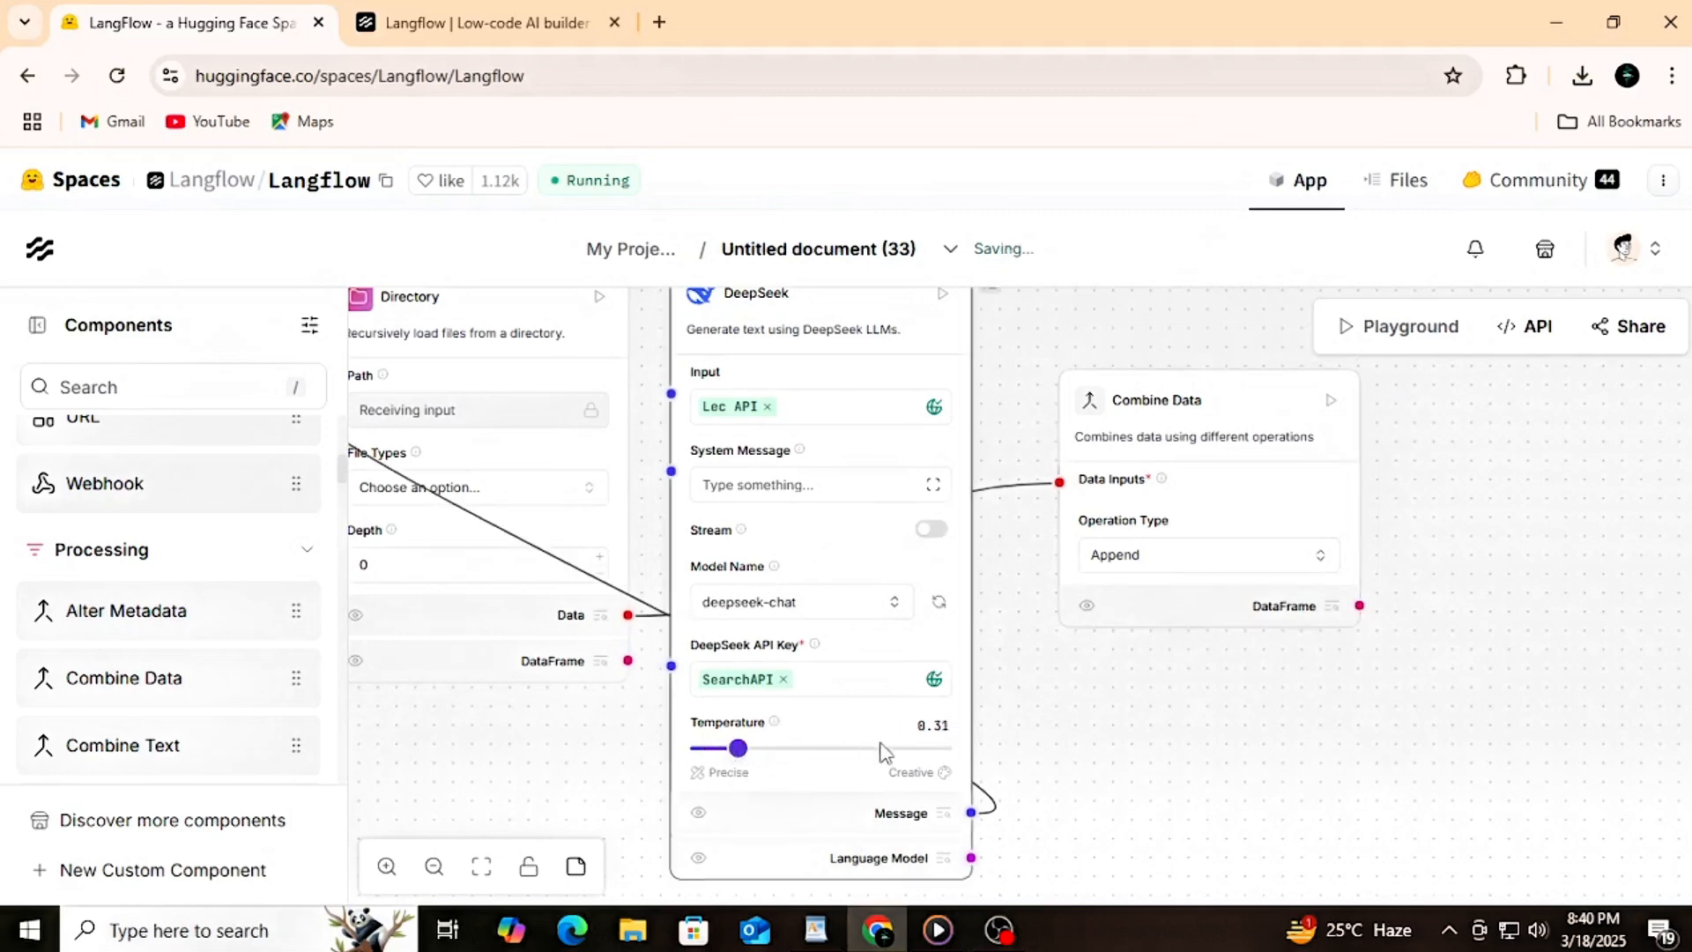
{"action": "scroll", "coordinate": [1061, 717], "scroll_direction": "down", "scroll_amount": 2}
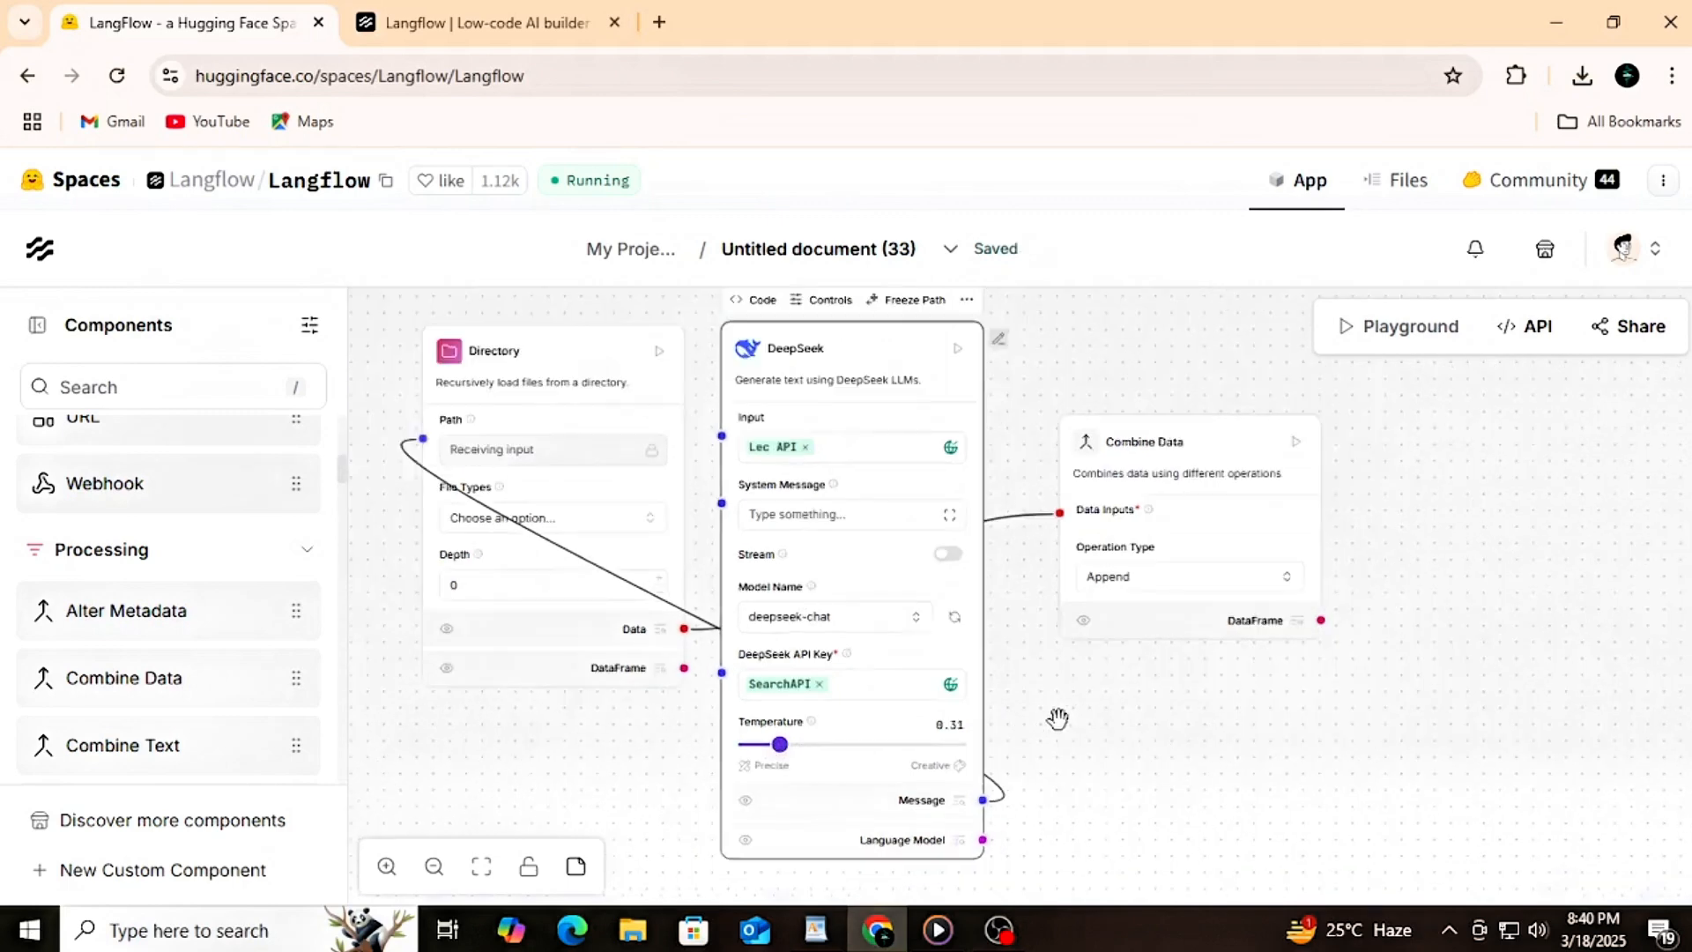
Step: Raise the DeepSeek component's temperature to 1.52 and open its System Message for editing
{"action": "left_click_drag", "start_coordinate": [785, 743], "coordinate": [908, 773]}
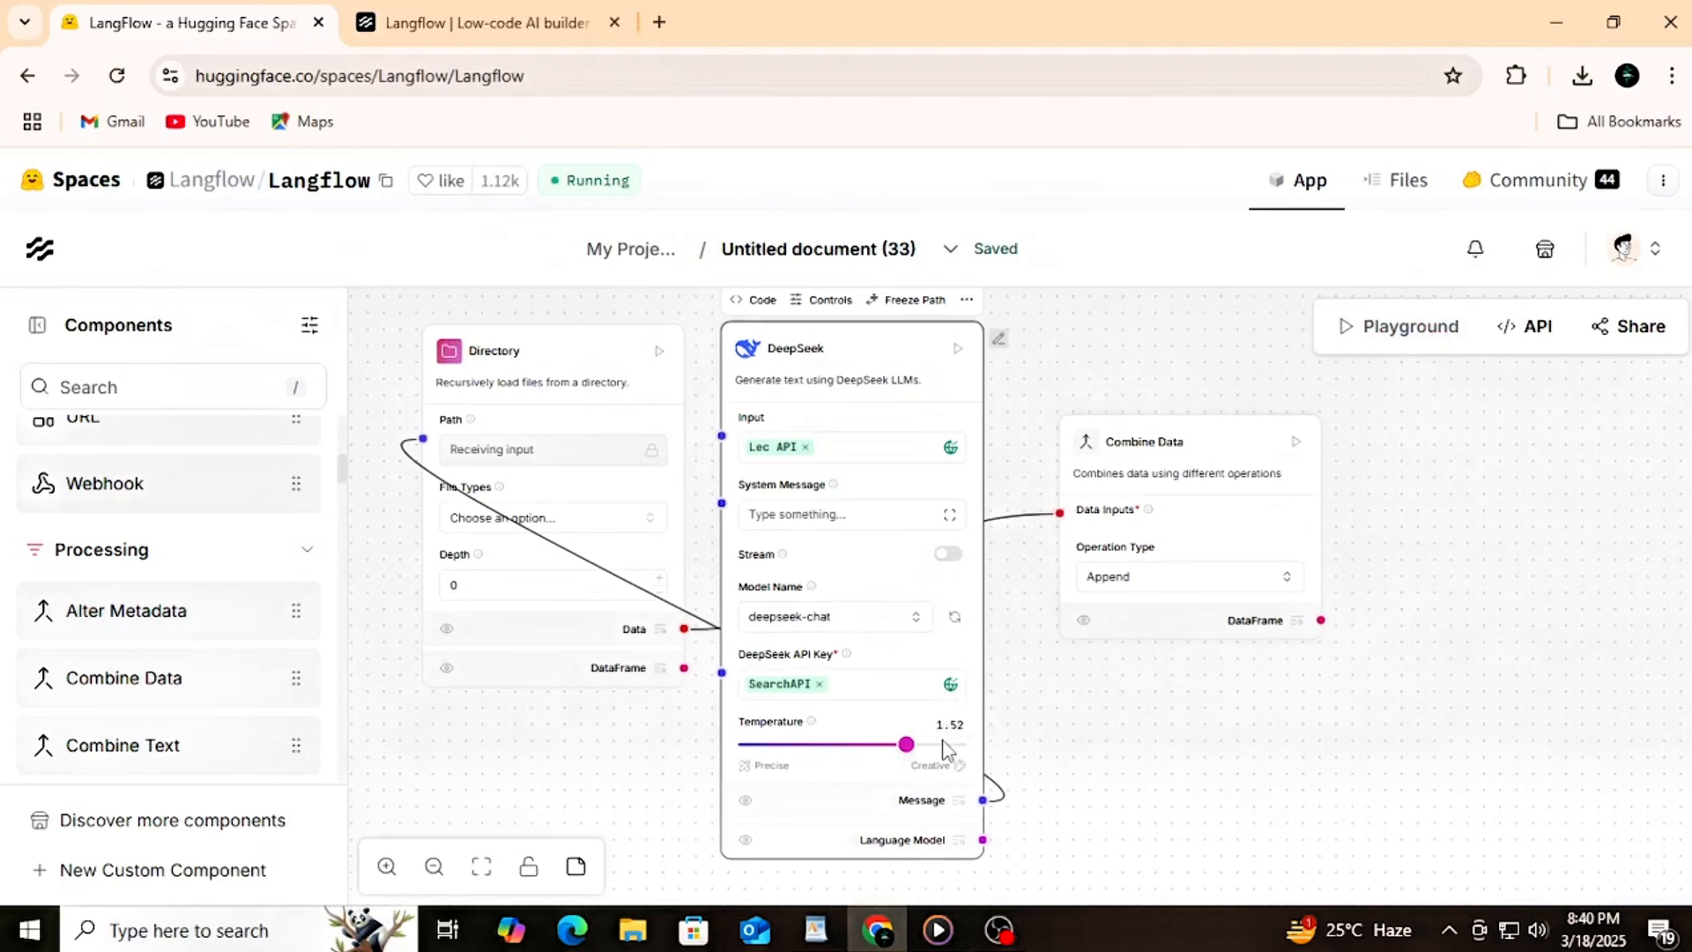
{"action": "left_click", "coordinate": [791, 518]}
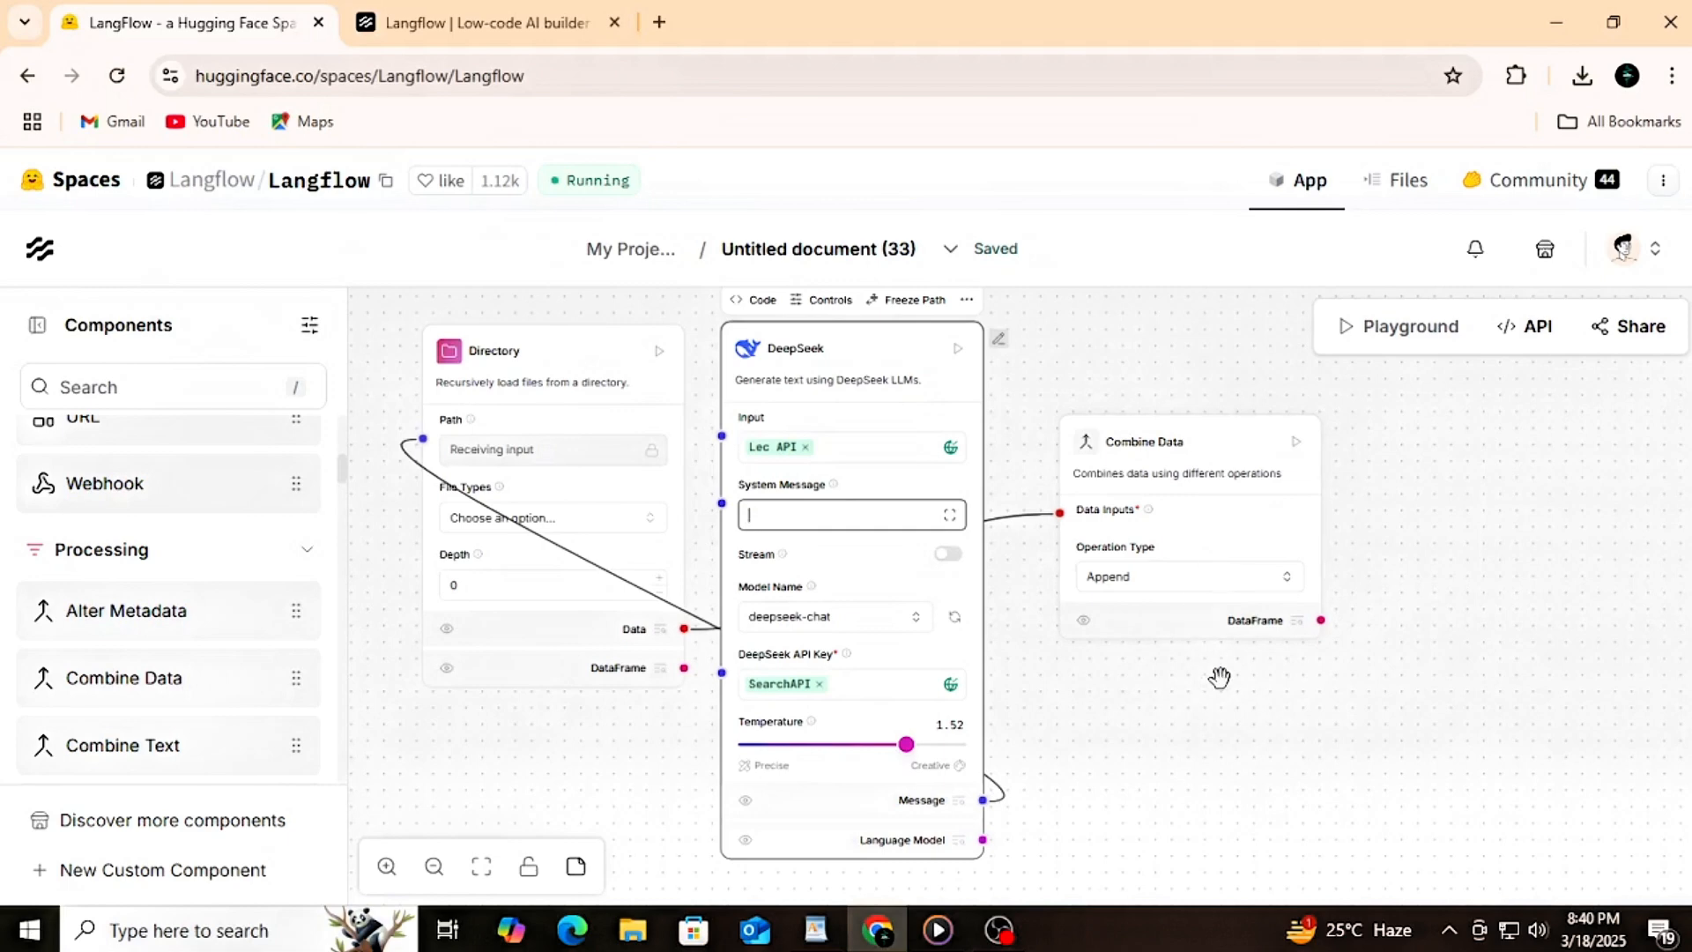
{"action": "scroll", "coordinate": [1219, 677], "scroll_direction": "down", "scroll_amount": 3}
{"action": "scroll", "coordinate": [1220, 677], "scroll_direction": "up", "scroll_amount": 2}
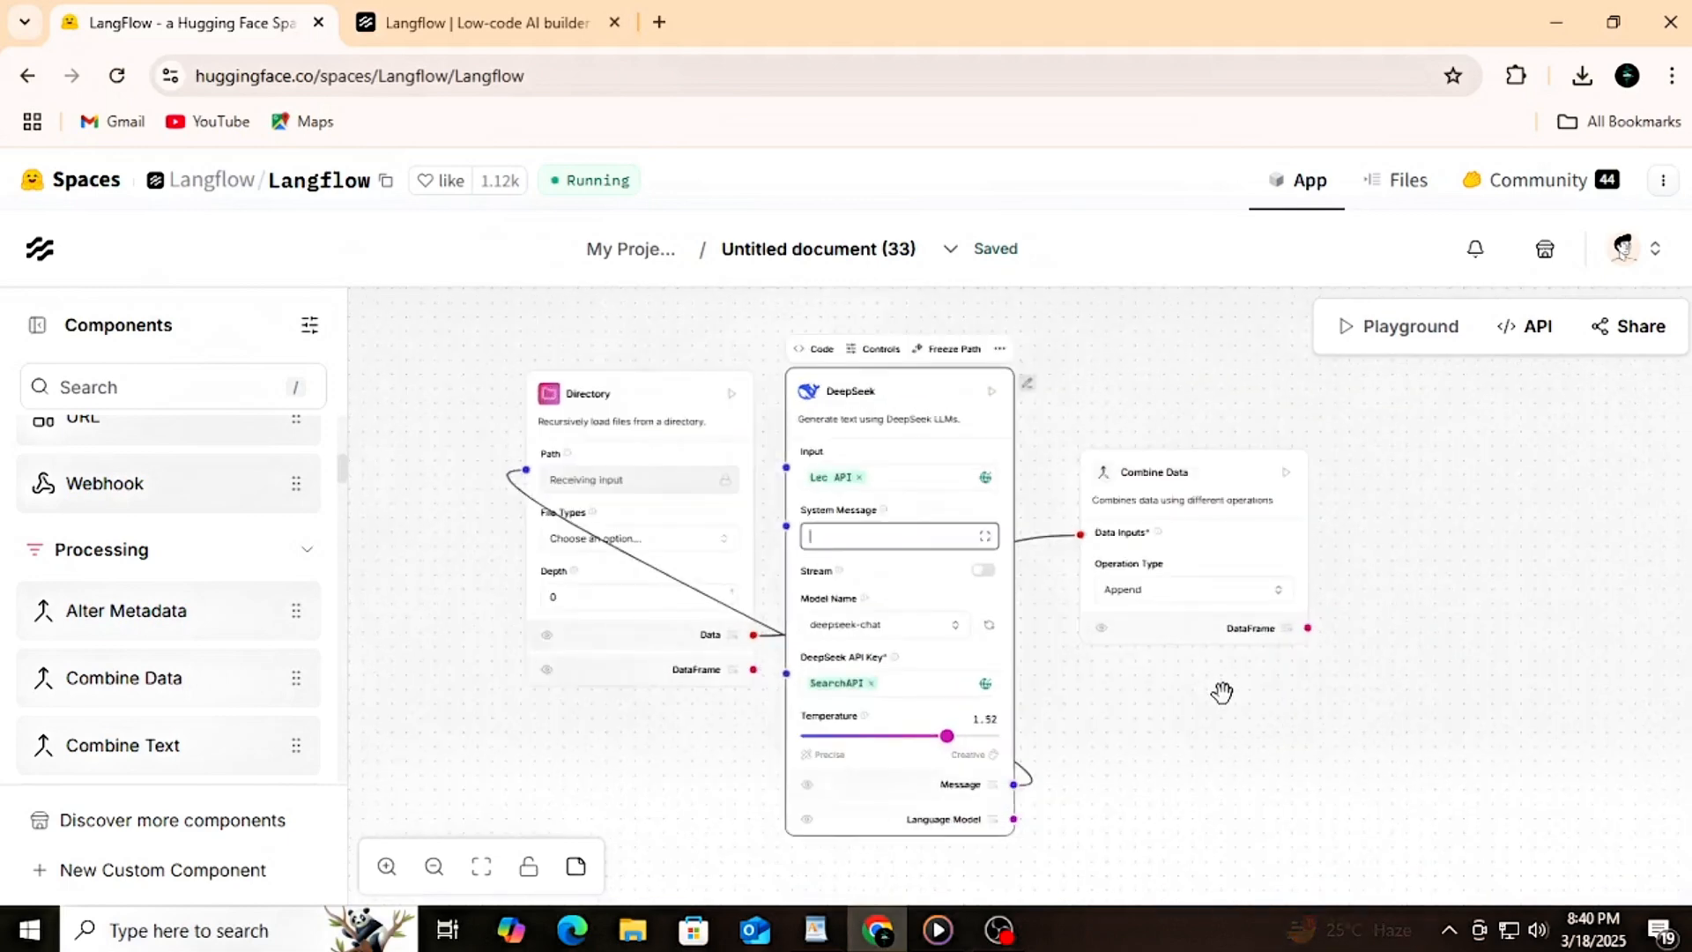
Step: Add an Astra DB Chat Memory component from the Memories category beside Combine Data and connect its API Endpoint to DeepSeek's Message output
{"action": "left_click", "coordinate": [305, 551]}
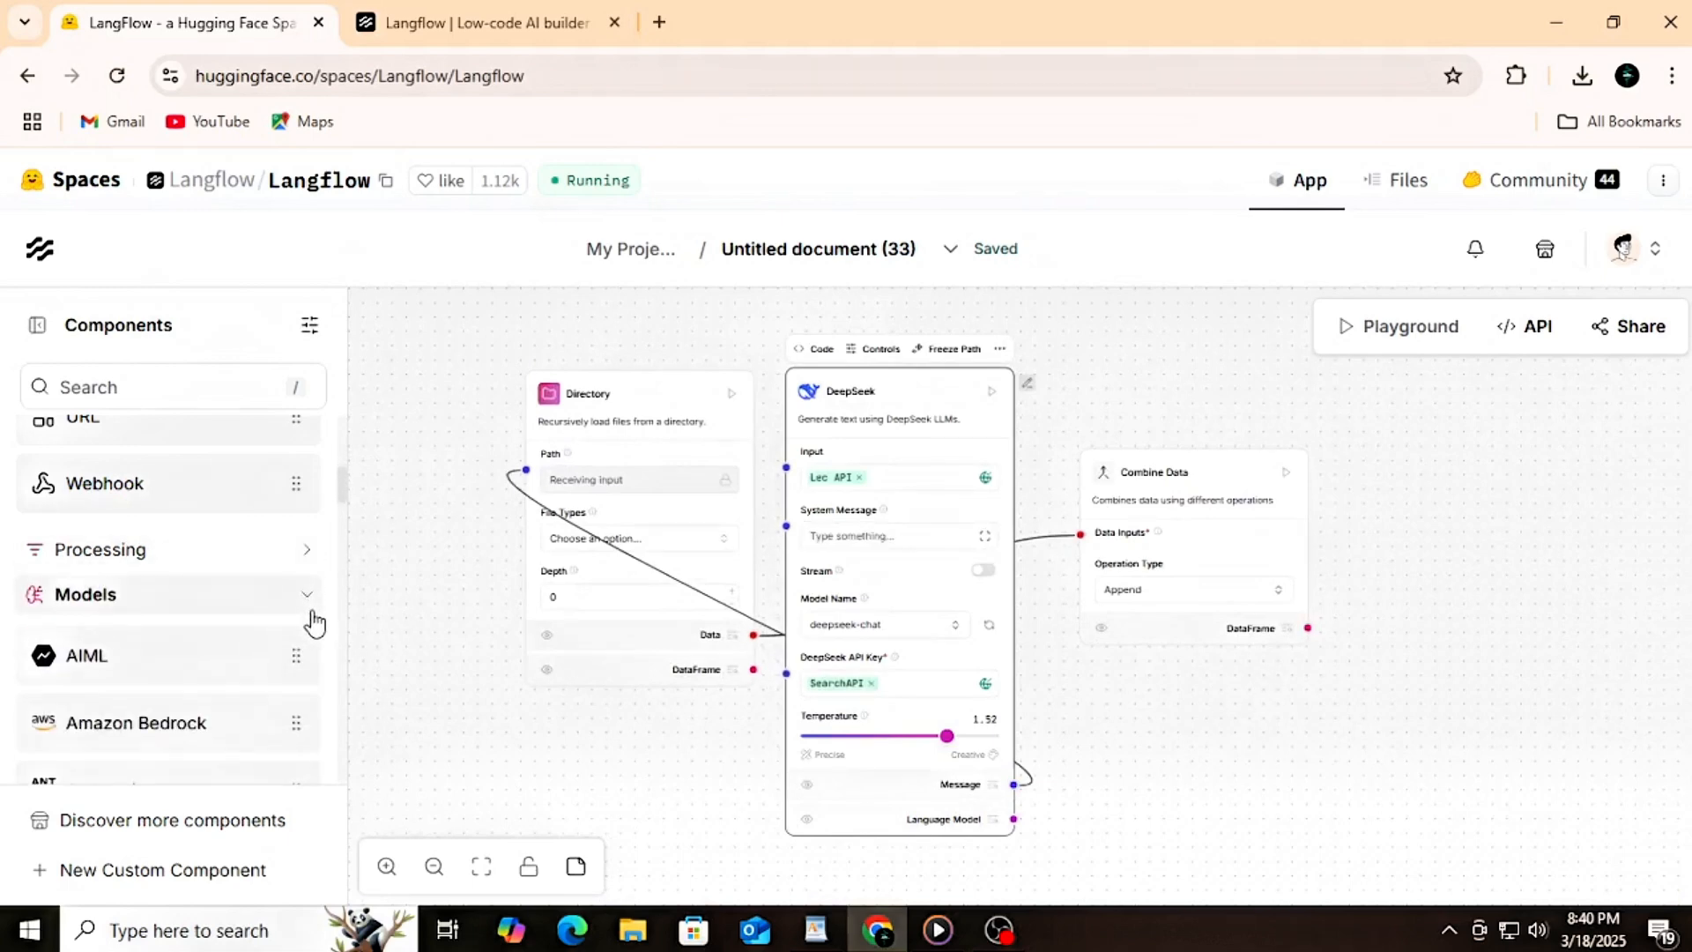
{"action": "left_click", "coordinate": [306, 598]}
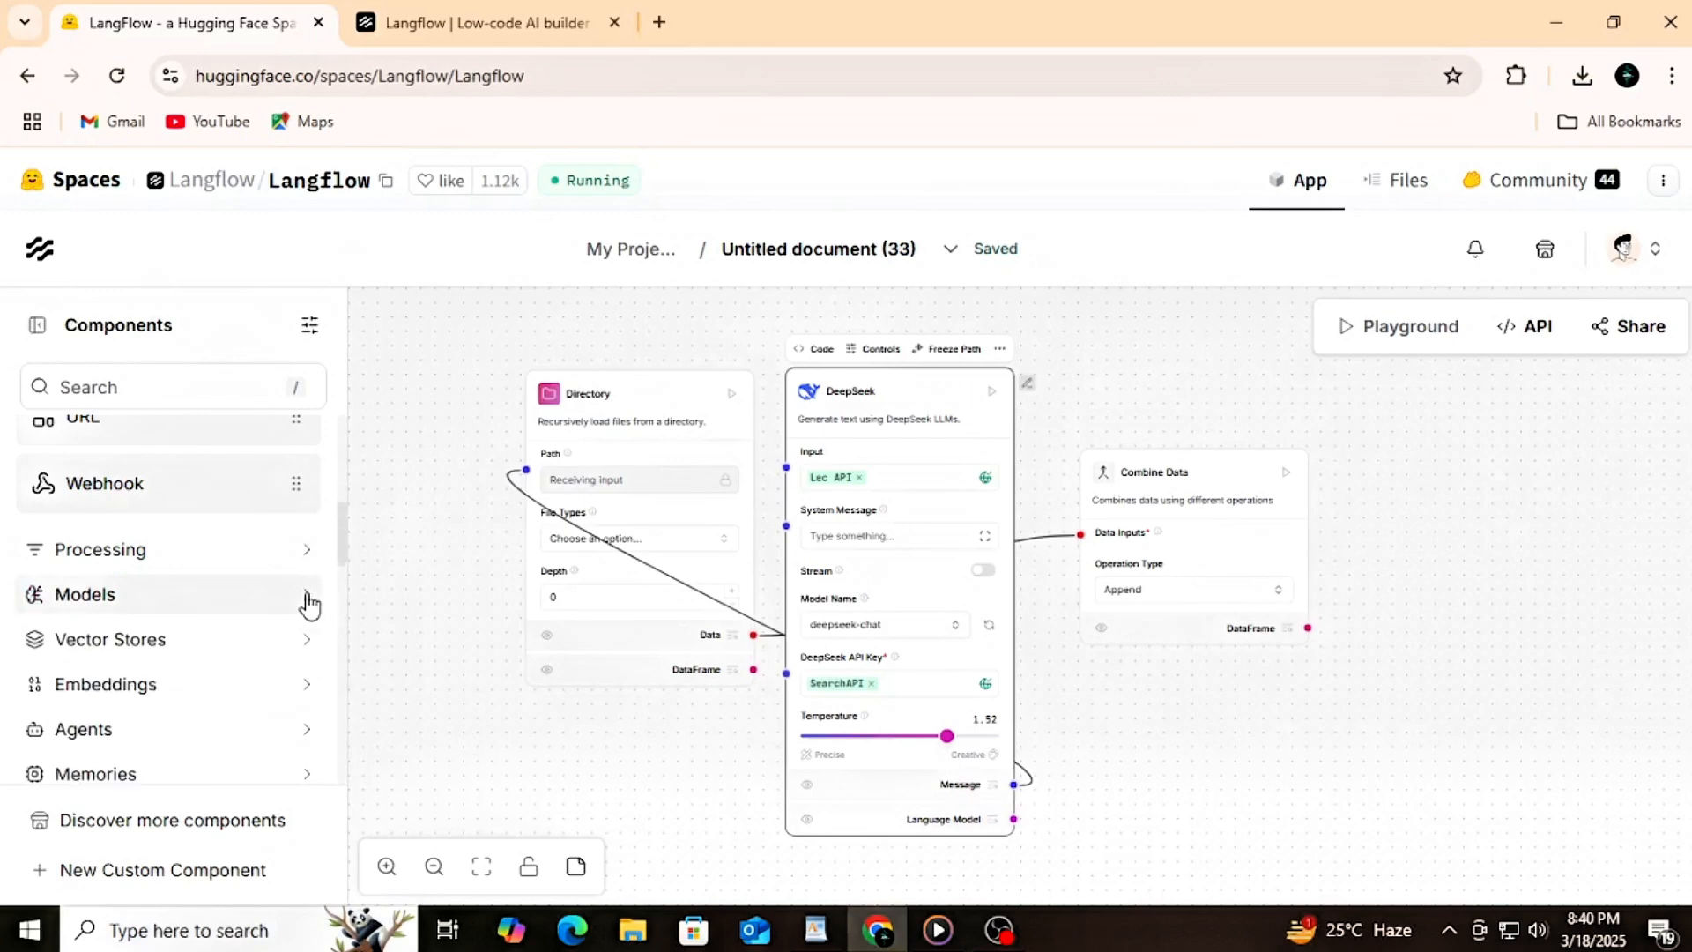
{"action": "scroll", "coordinate": [231, 687], "scroll_direction": "down", "scroll_amount": 2}
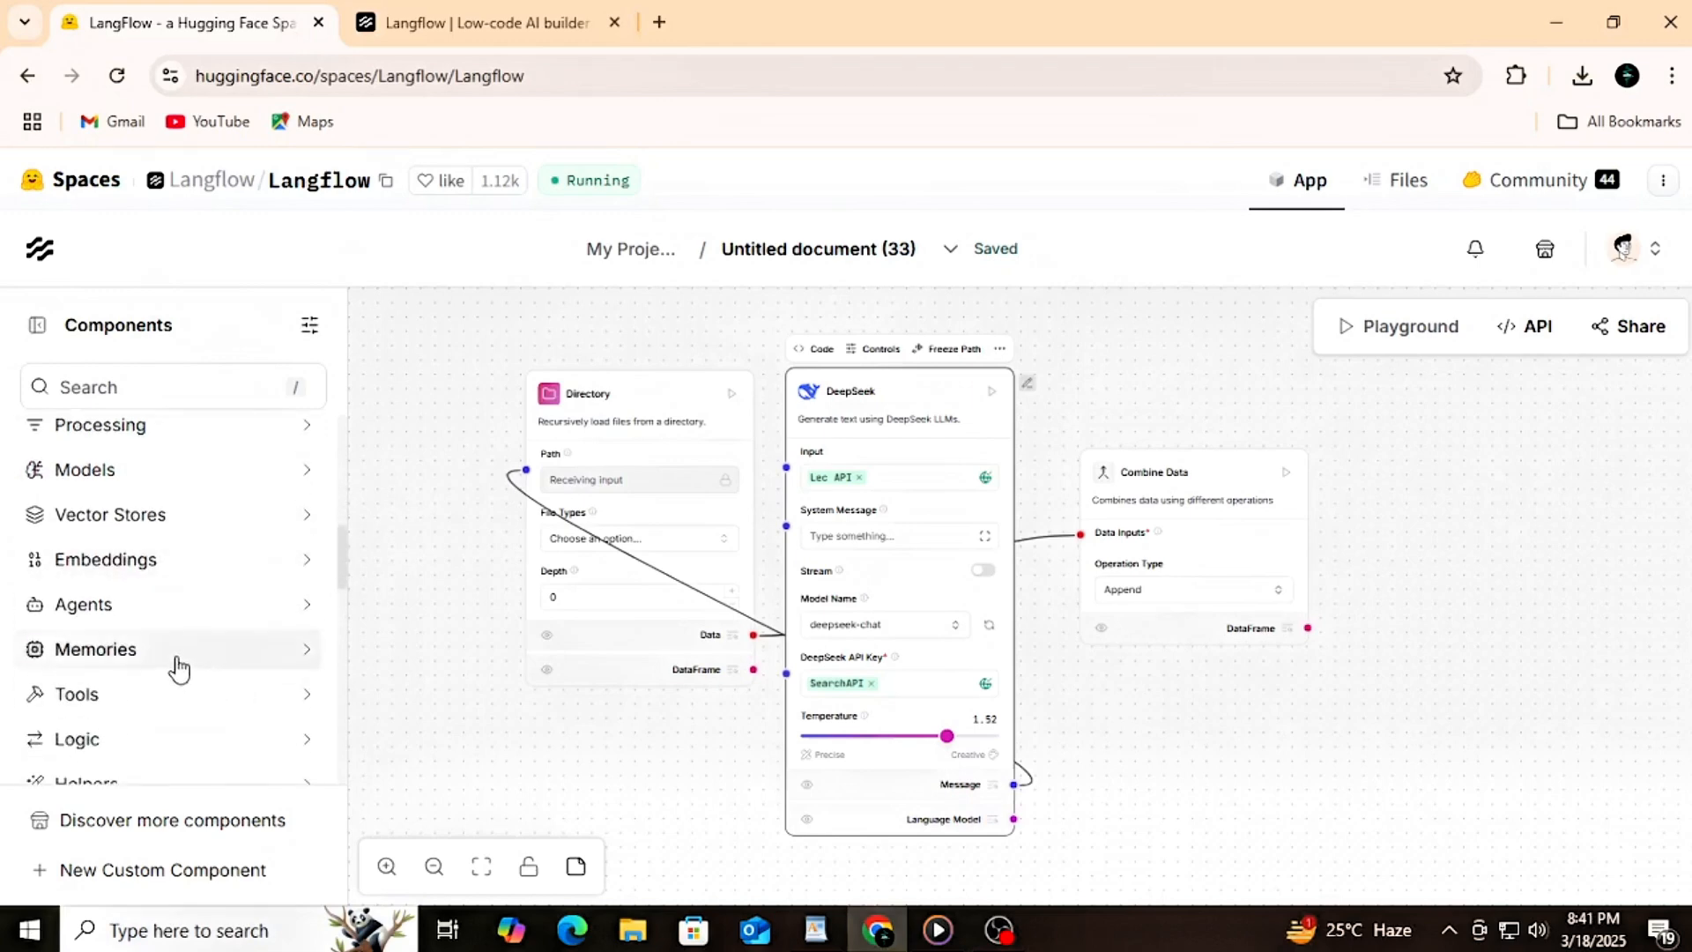
{"action": "left_click", "coordinate": [179, 668]}
{"action": "left_click_drag", "start_coordinate": [83, 710], "coordinate": [1401, 462]}
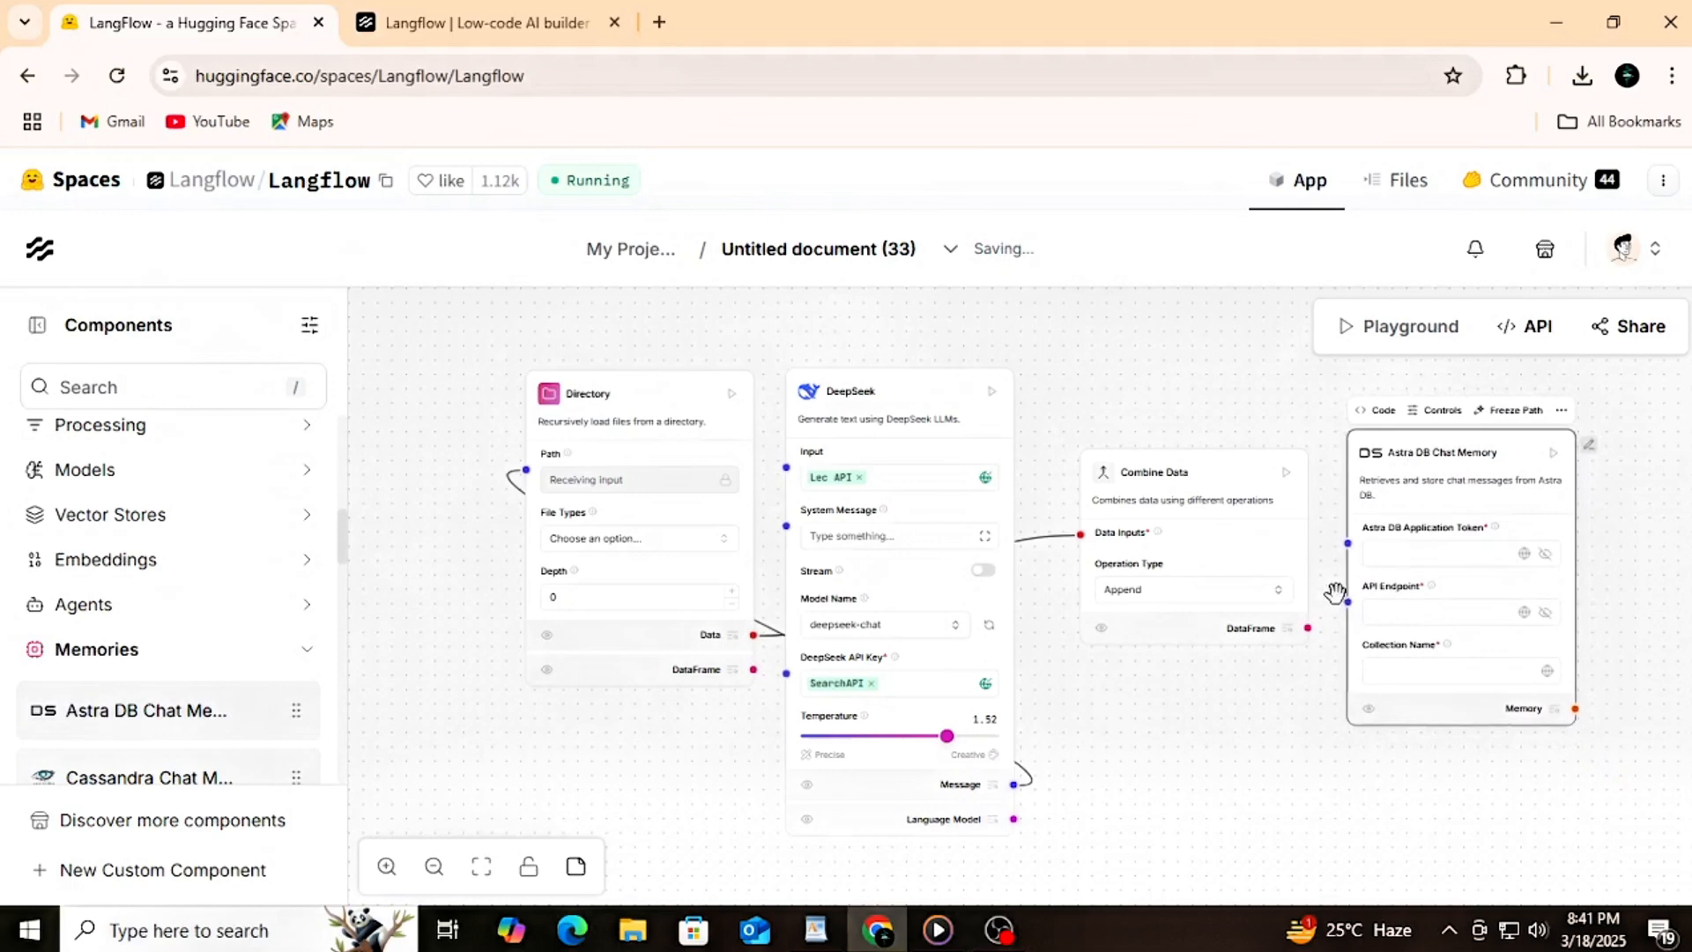
{"action": "left_click_drag", "start_coordinate": [1348, 602], "coordinate": [1013, 783]}
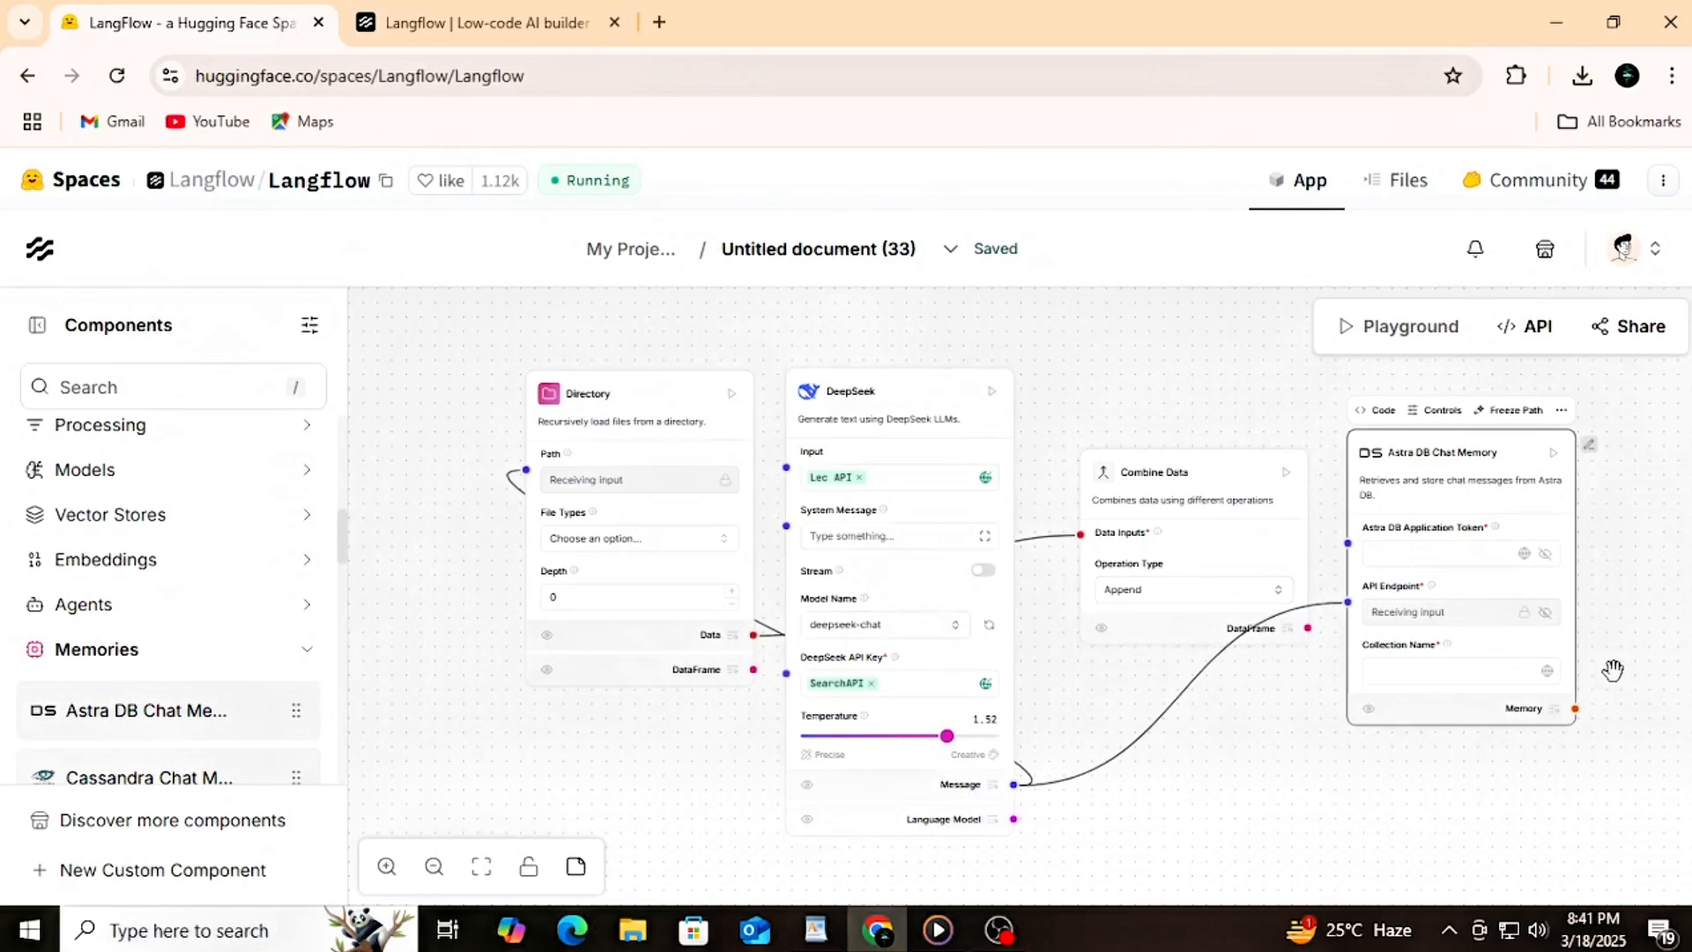
Step: Add an ID Generator component from the Helpers category beside the Astra DB Chat Memory component
{"action": "scroll", "coordinate": [1640, 662], "scroll_direction": "down", "scroll_amount": 2}
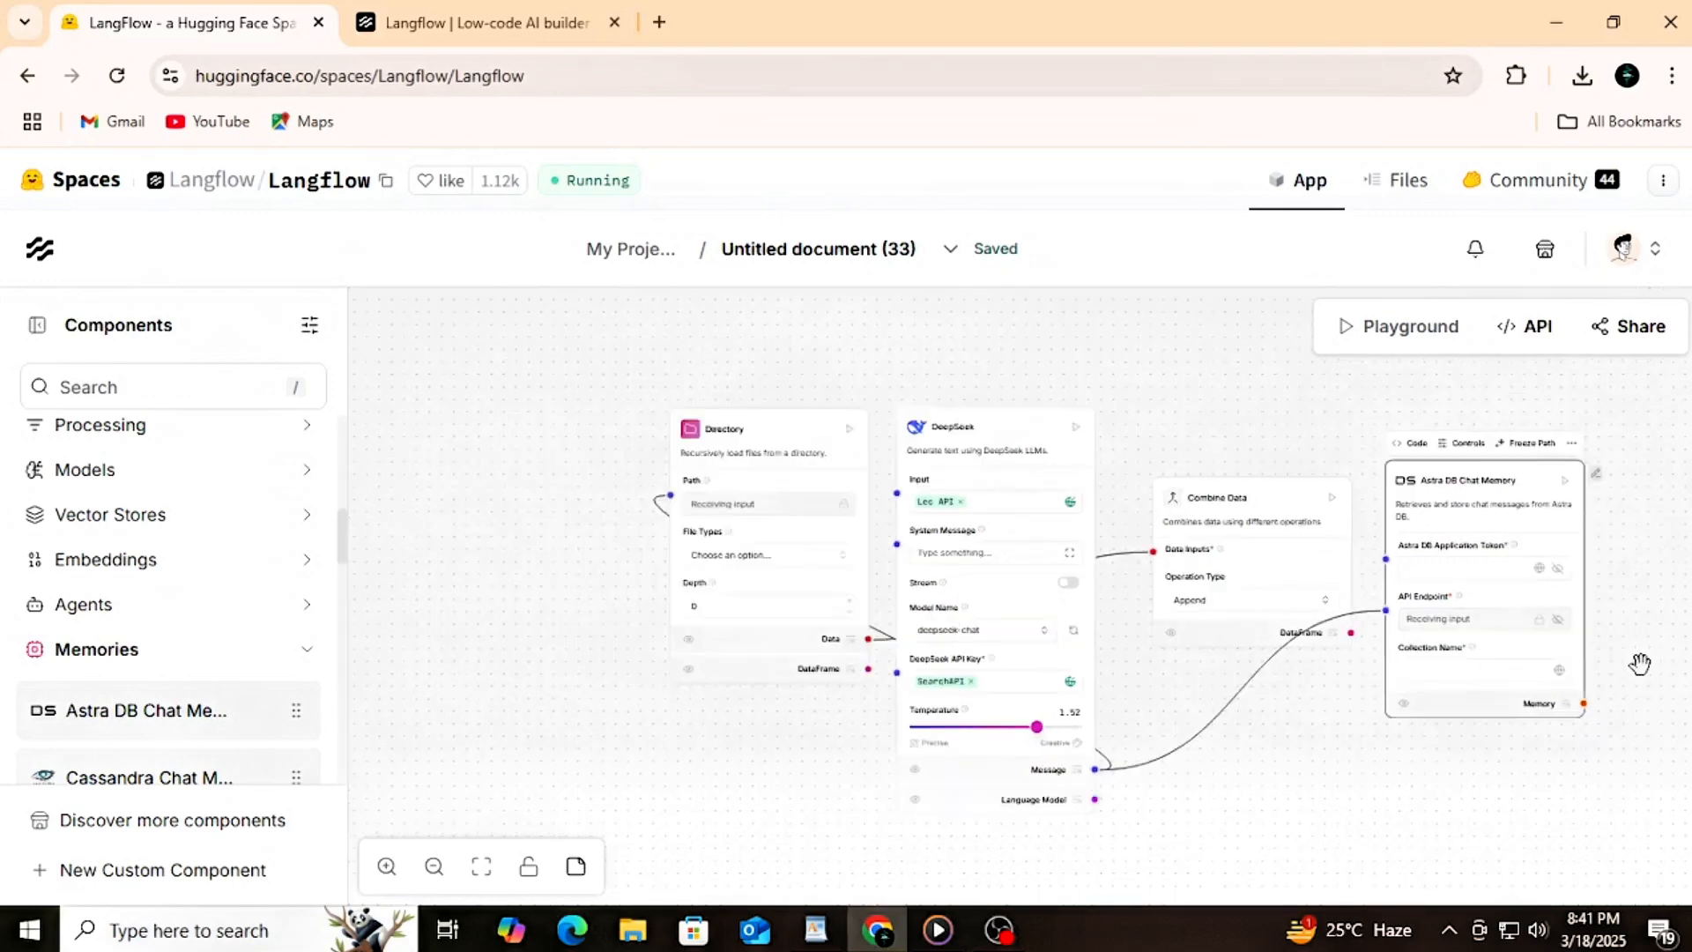
{"action": "left_click", "coordinate": [298, 659]}
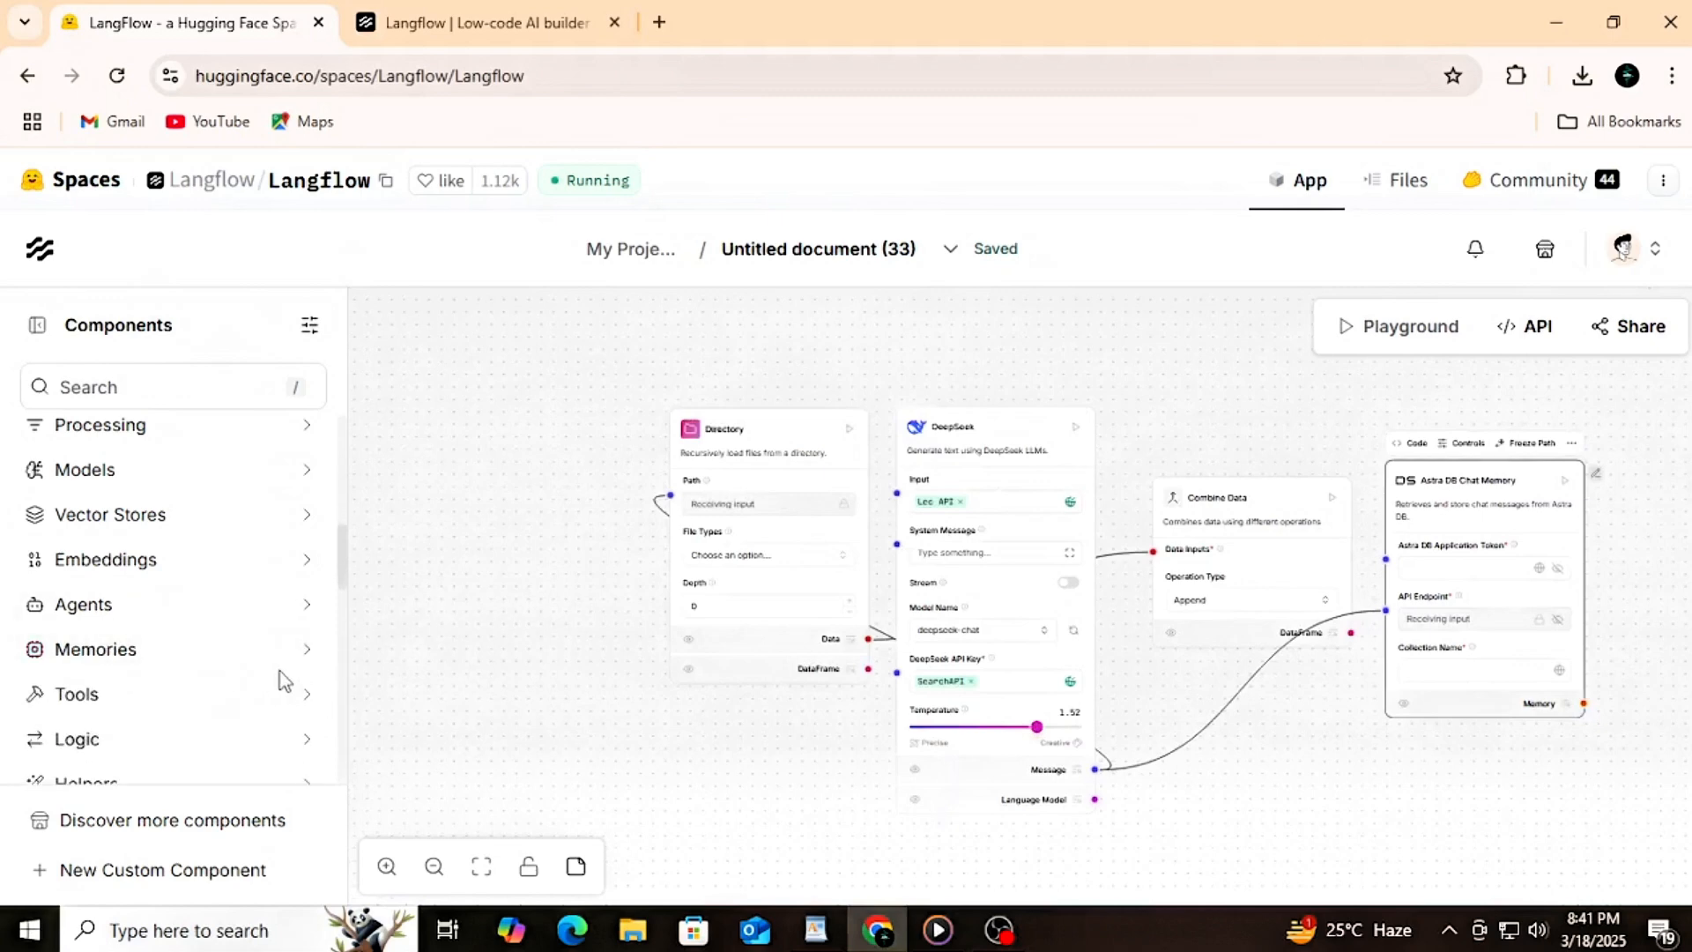
{"action": "scroll", "coordinate": [282, 679], "scroll_direction": "down", "scroll_amount": 2}
{"action": "left_click", "coordinate": [208, 668]}
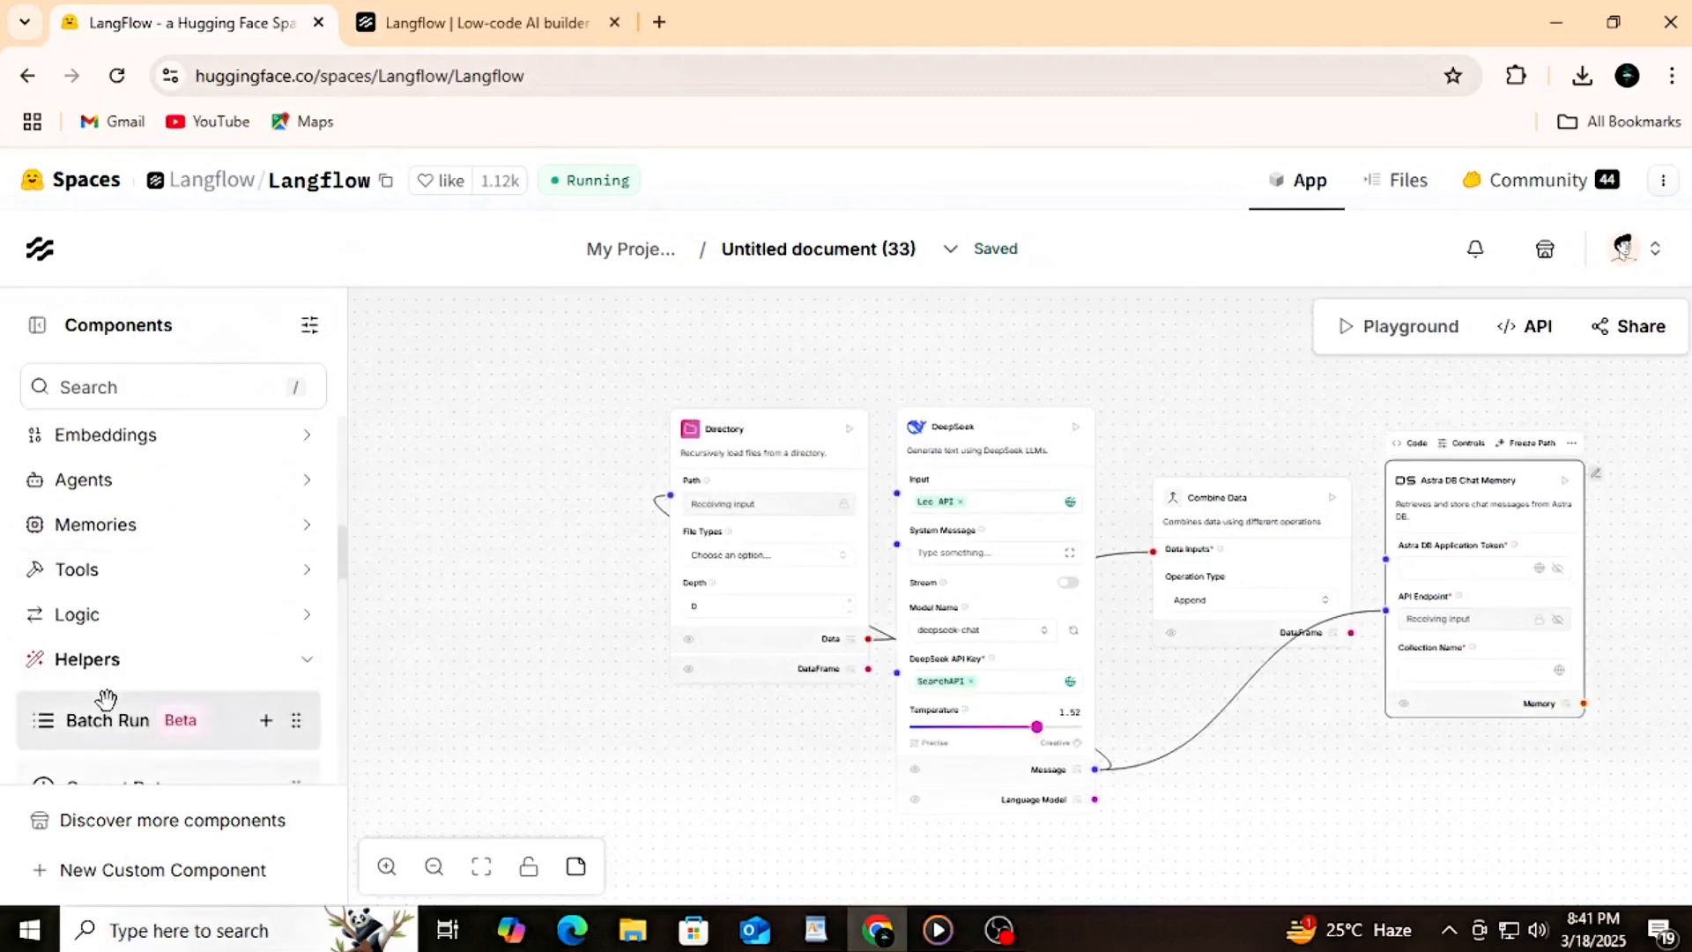
{"action": "scroll", "coordinate": [106, 699], "scroll_direction": "down", "scroll_amount": 3}
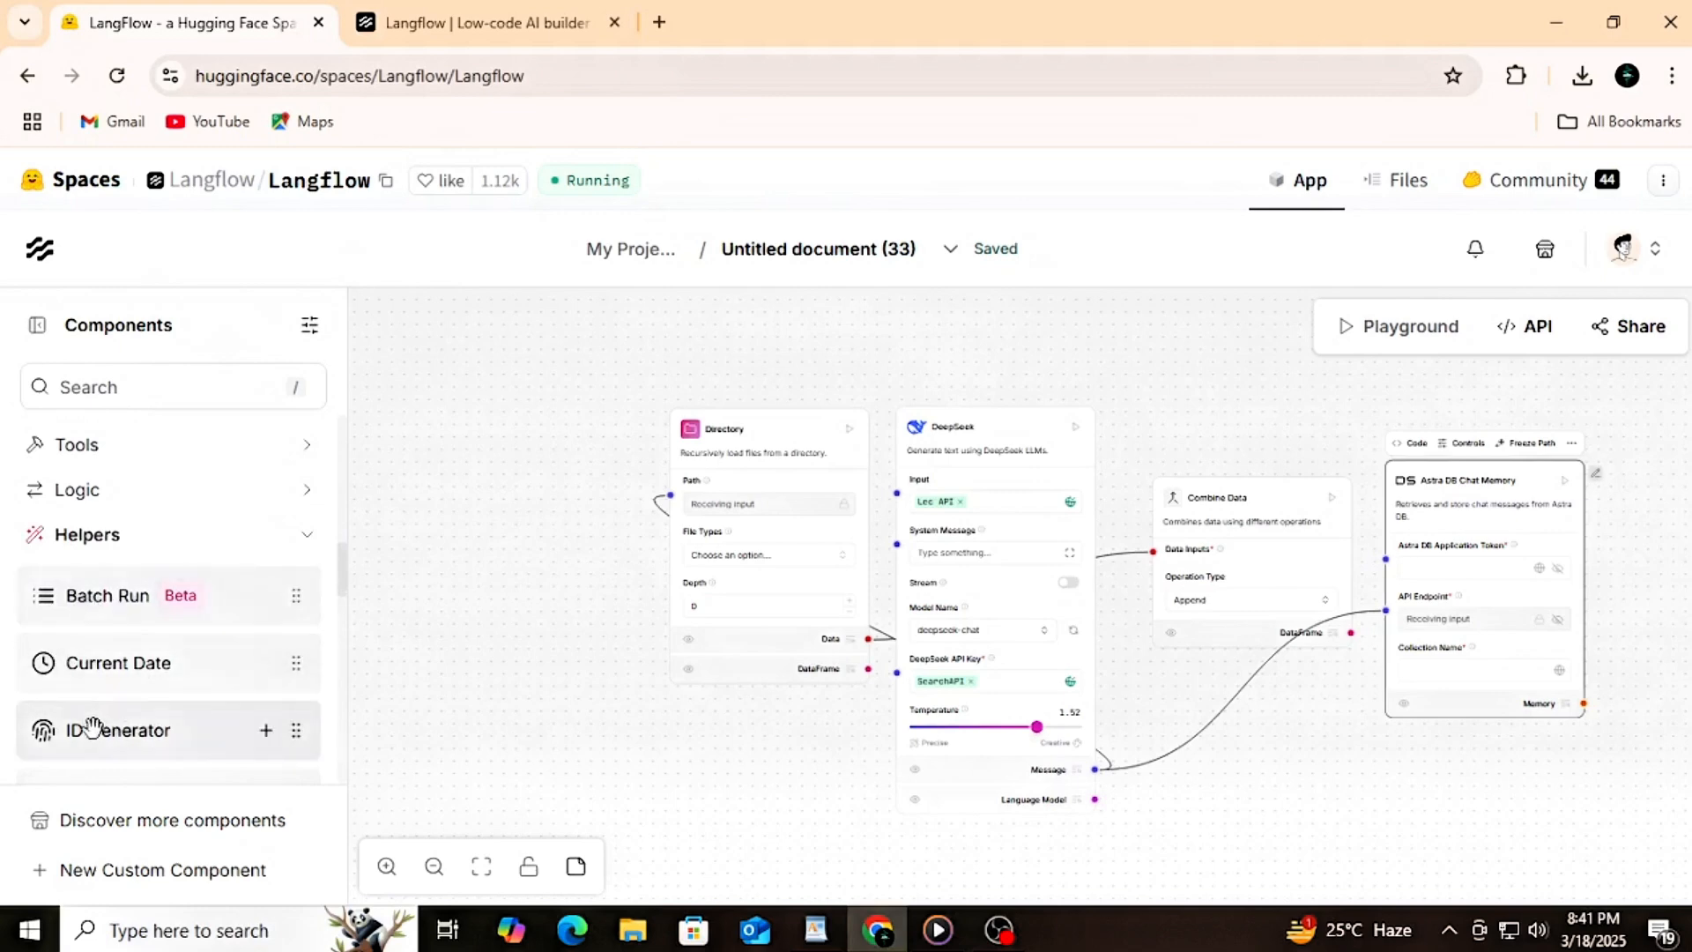
{"action": "left_click_drag", "start_coordinate": [88, 728], "coordinate": [1666, 550]}
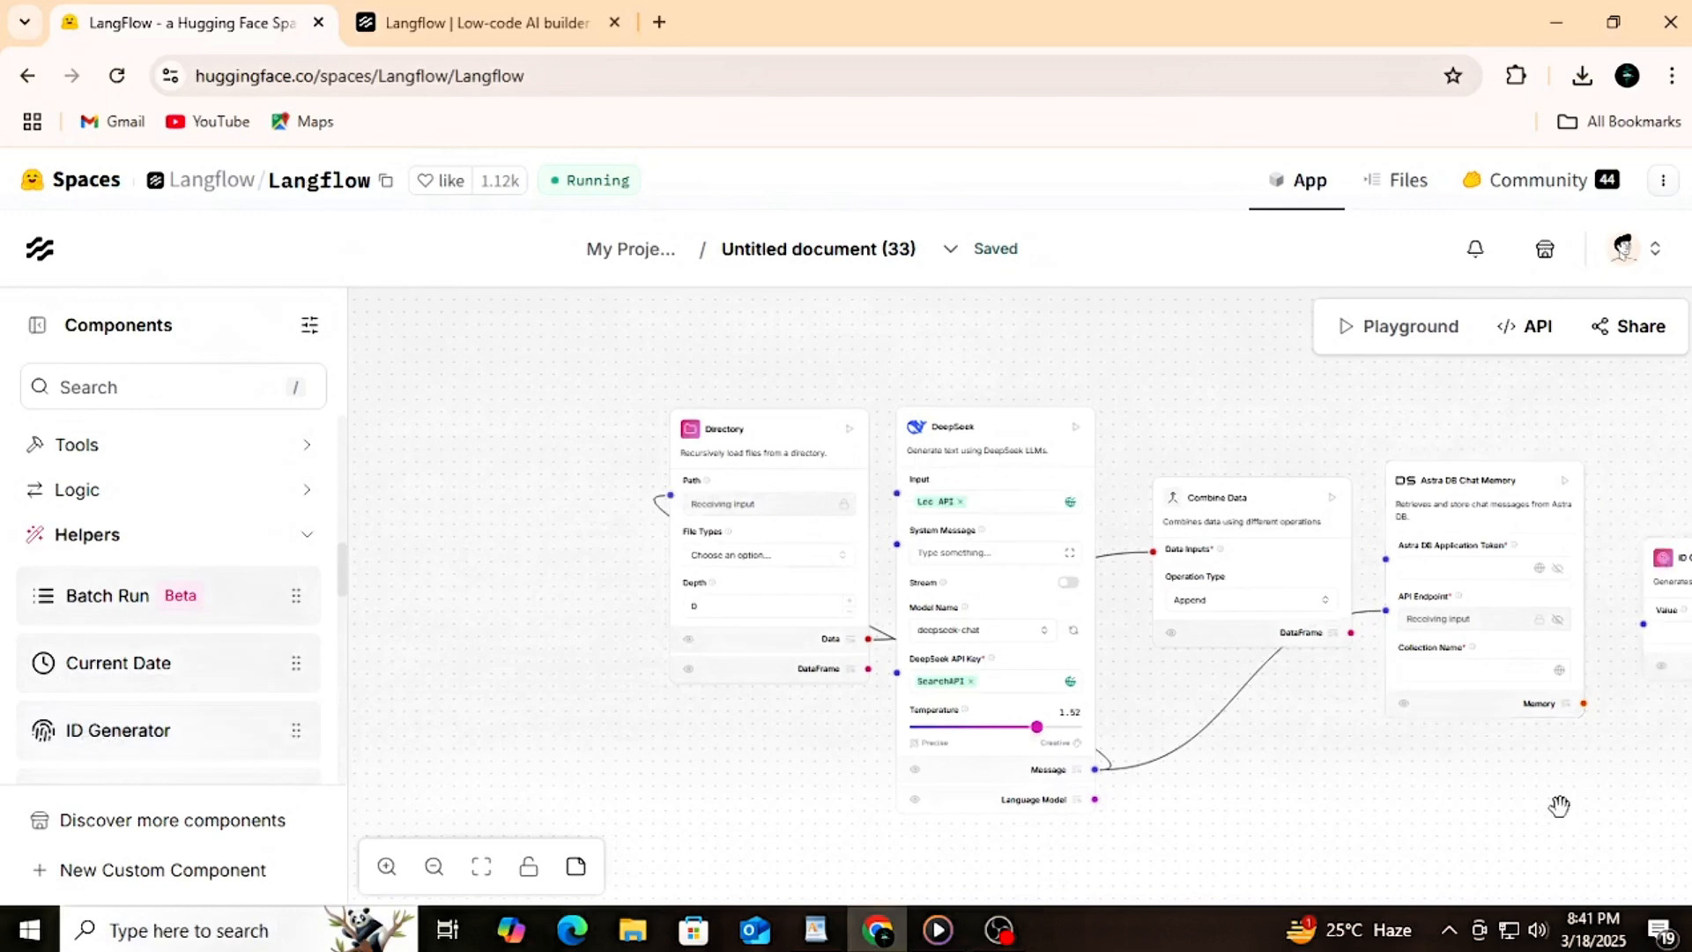
Step: Connect the ID Generator's Value input to DeepSeek's Message output
{"action": "left_click_drag", "start_coordinate": [1559, 806], "coordinate": [1302, 802]}
{"action": "scroll", "coordinate": [1302, 802], "scroll_direction": "down", "scroll_amount": 1}
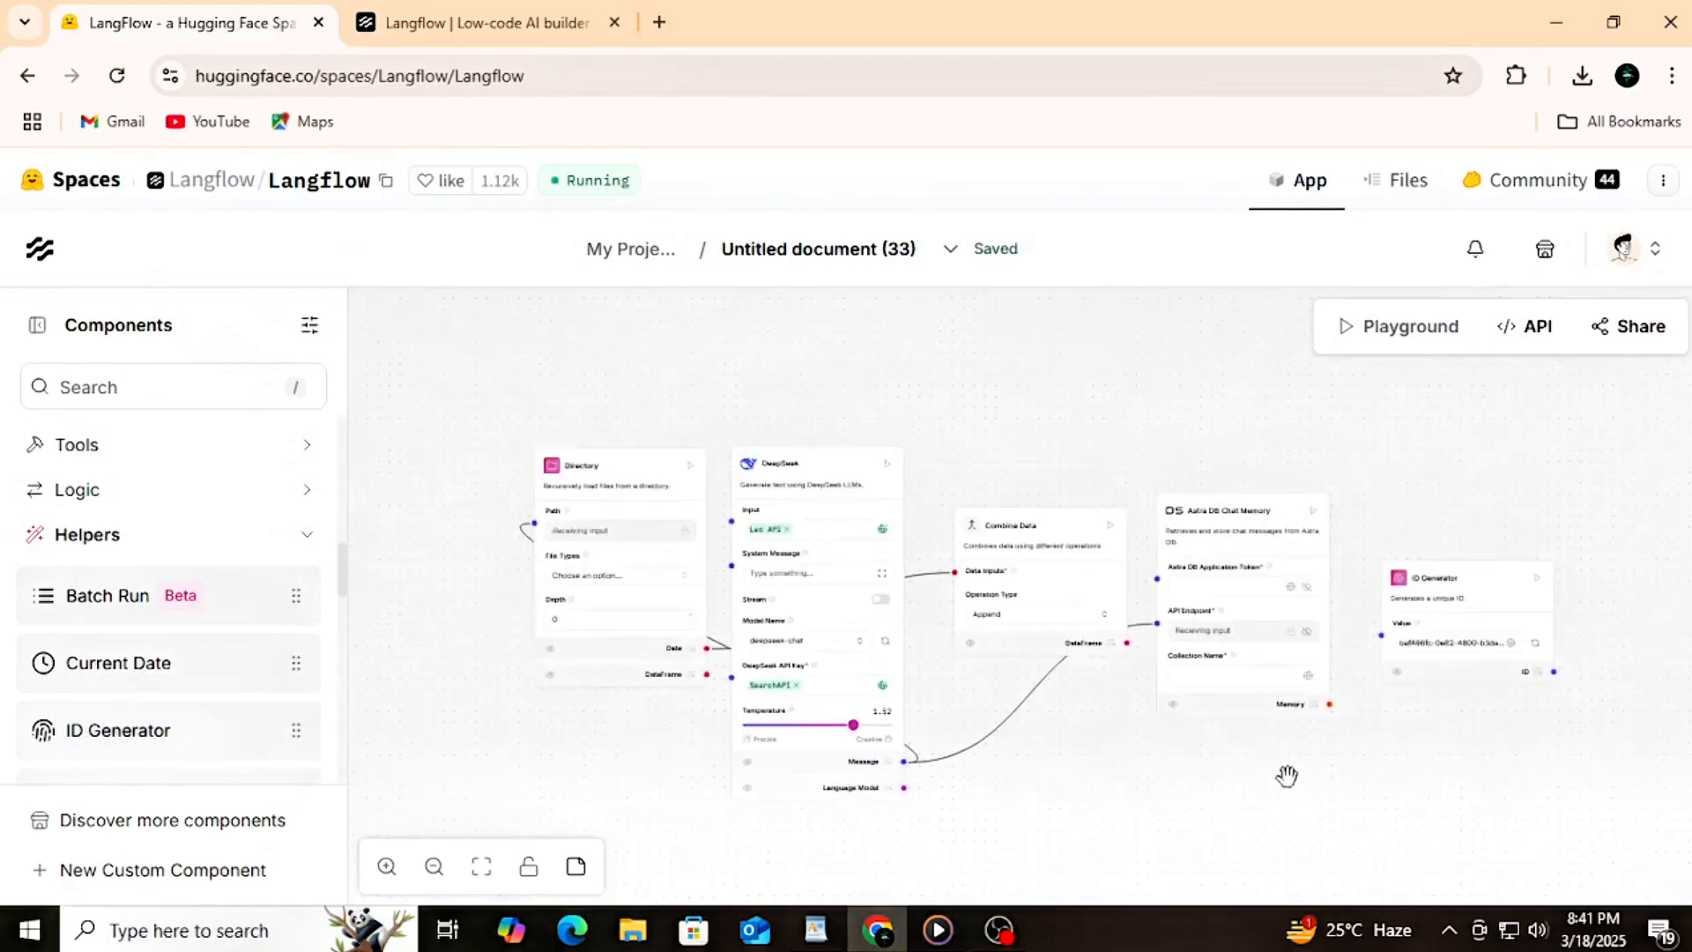
{"action": "left_click_drag", "start_coordinate": [1379, 635], "coordinate": [904, 761]}
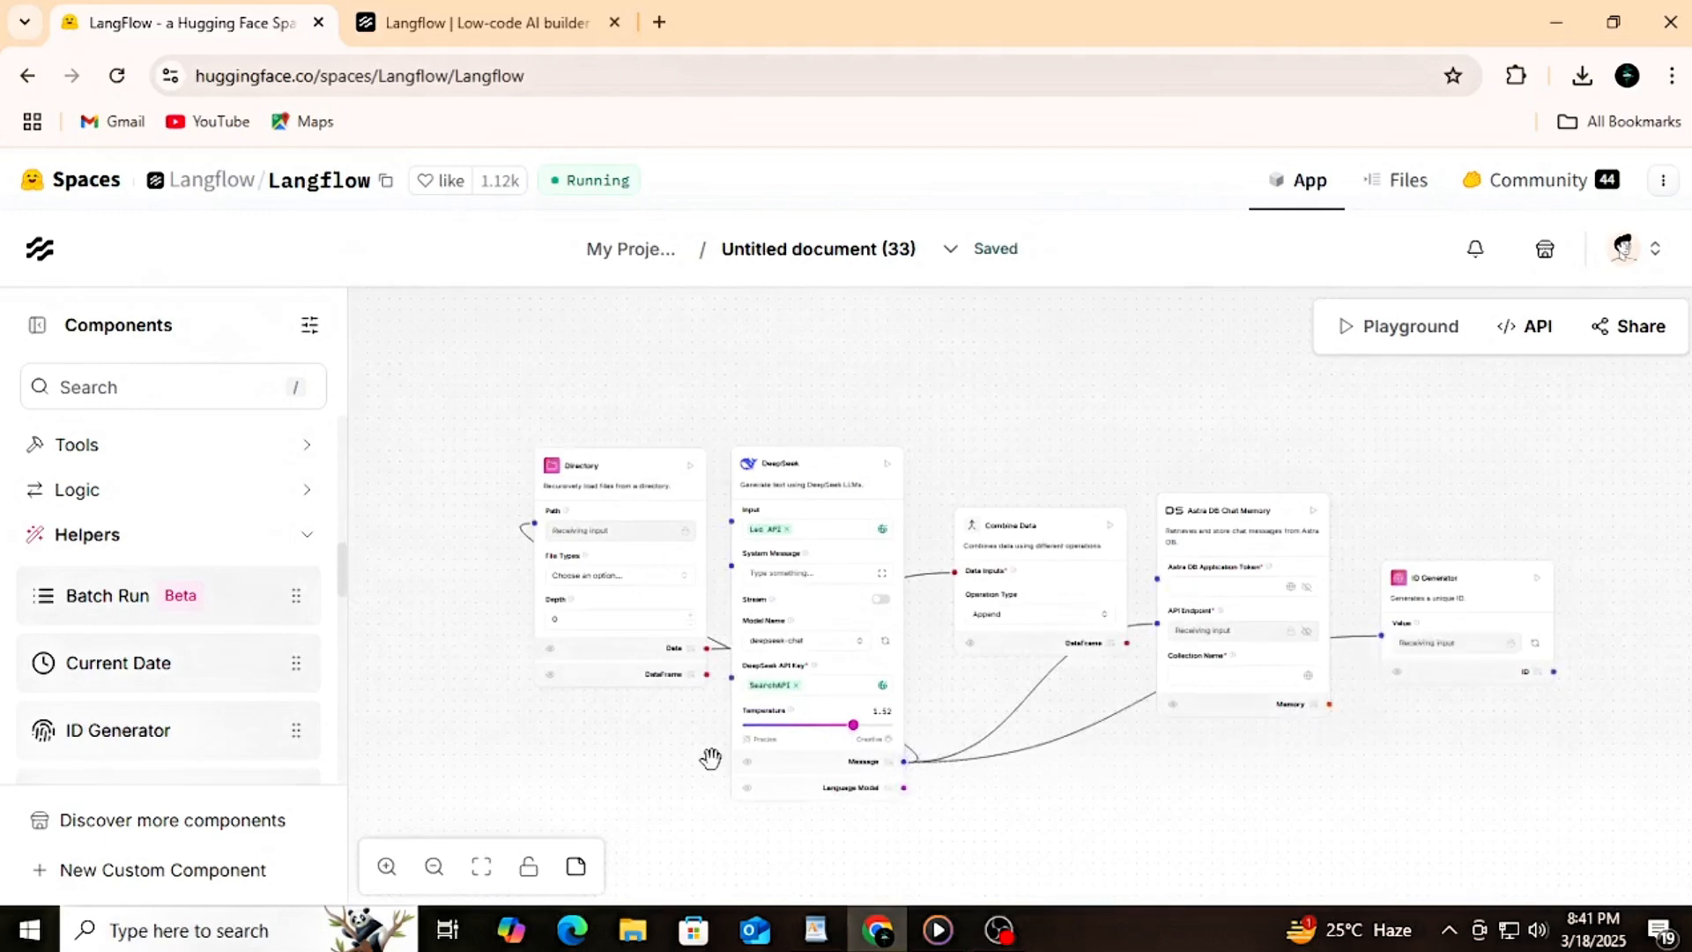
{"action": "scroll", "coordinate": [1447, 653], "scroll_direction": "up", "scroll_amount": 3}
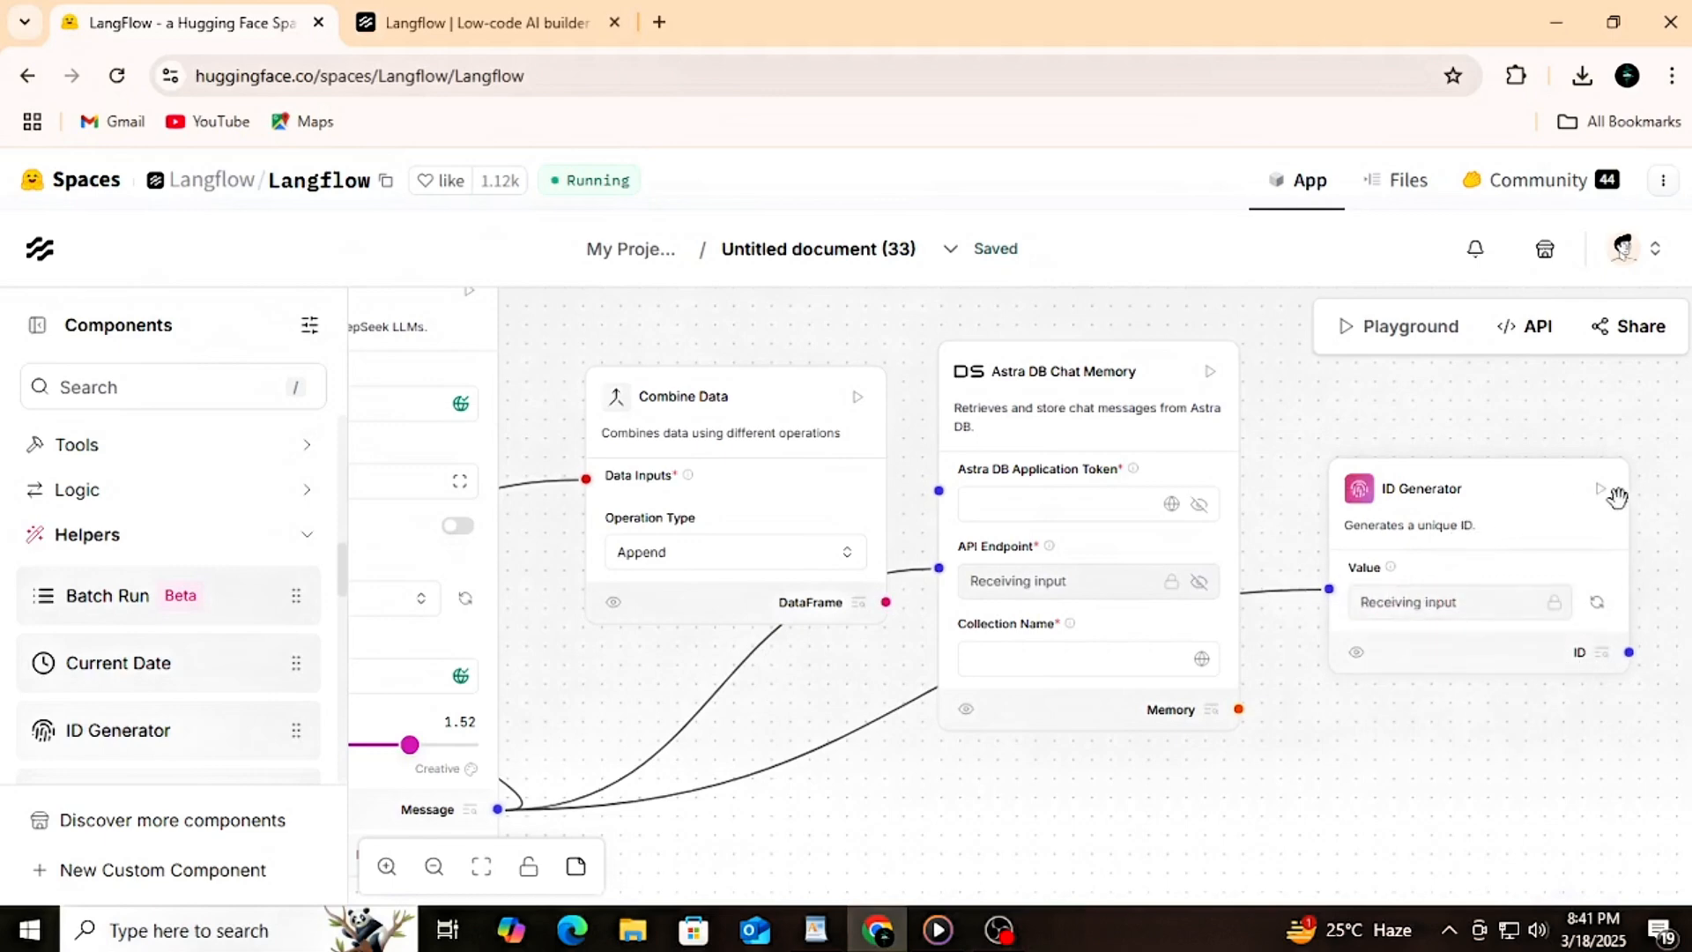
Step: Add an Astra DB CQL component from the Tools category below the Combine Data and Astra DB Chat Memory components
{"action": "scroll", "coordinate": [1197, 680], "scroll_direction": "down", "scroll_amount": 5}
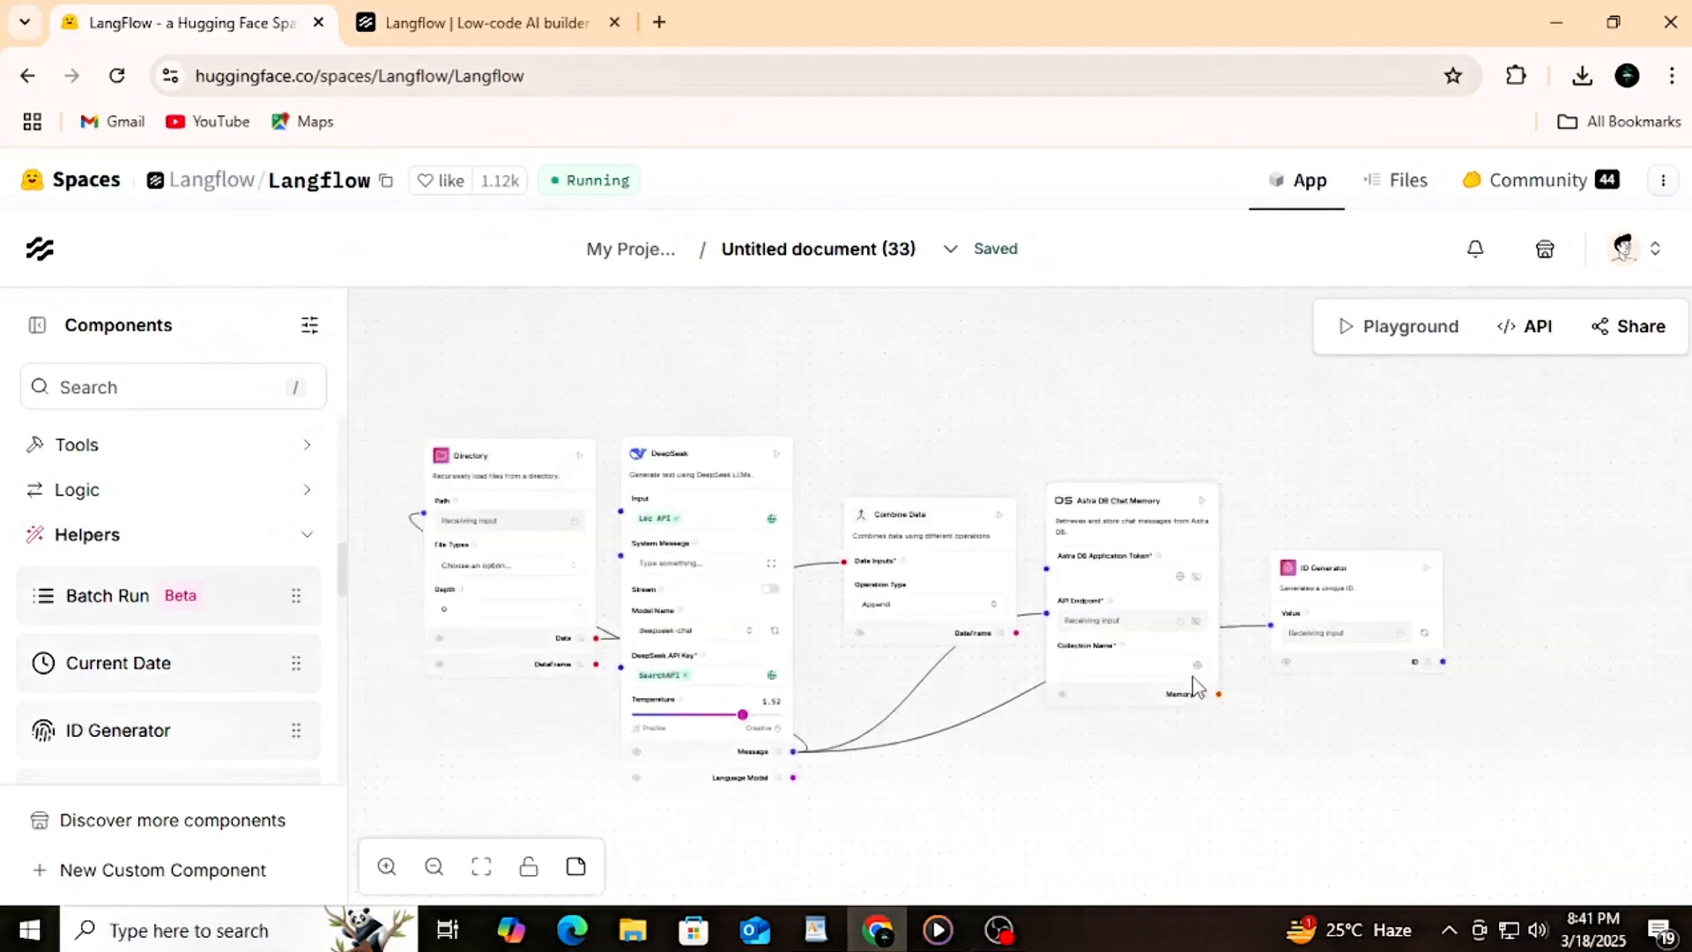
{"action": "scroll", "coordinate": [1194, 680], "scroll_direction": "up", "scroll_amount": 5}
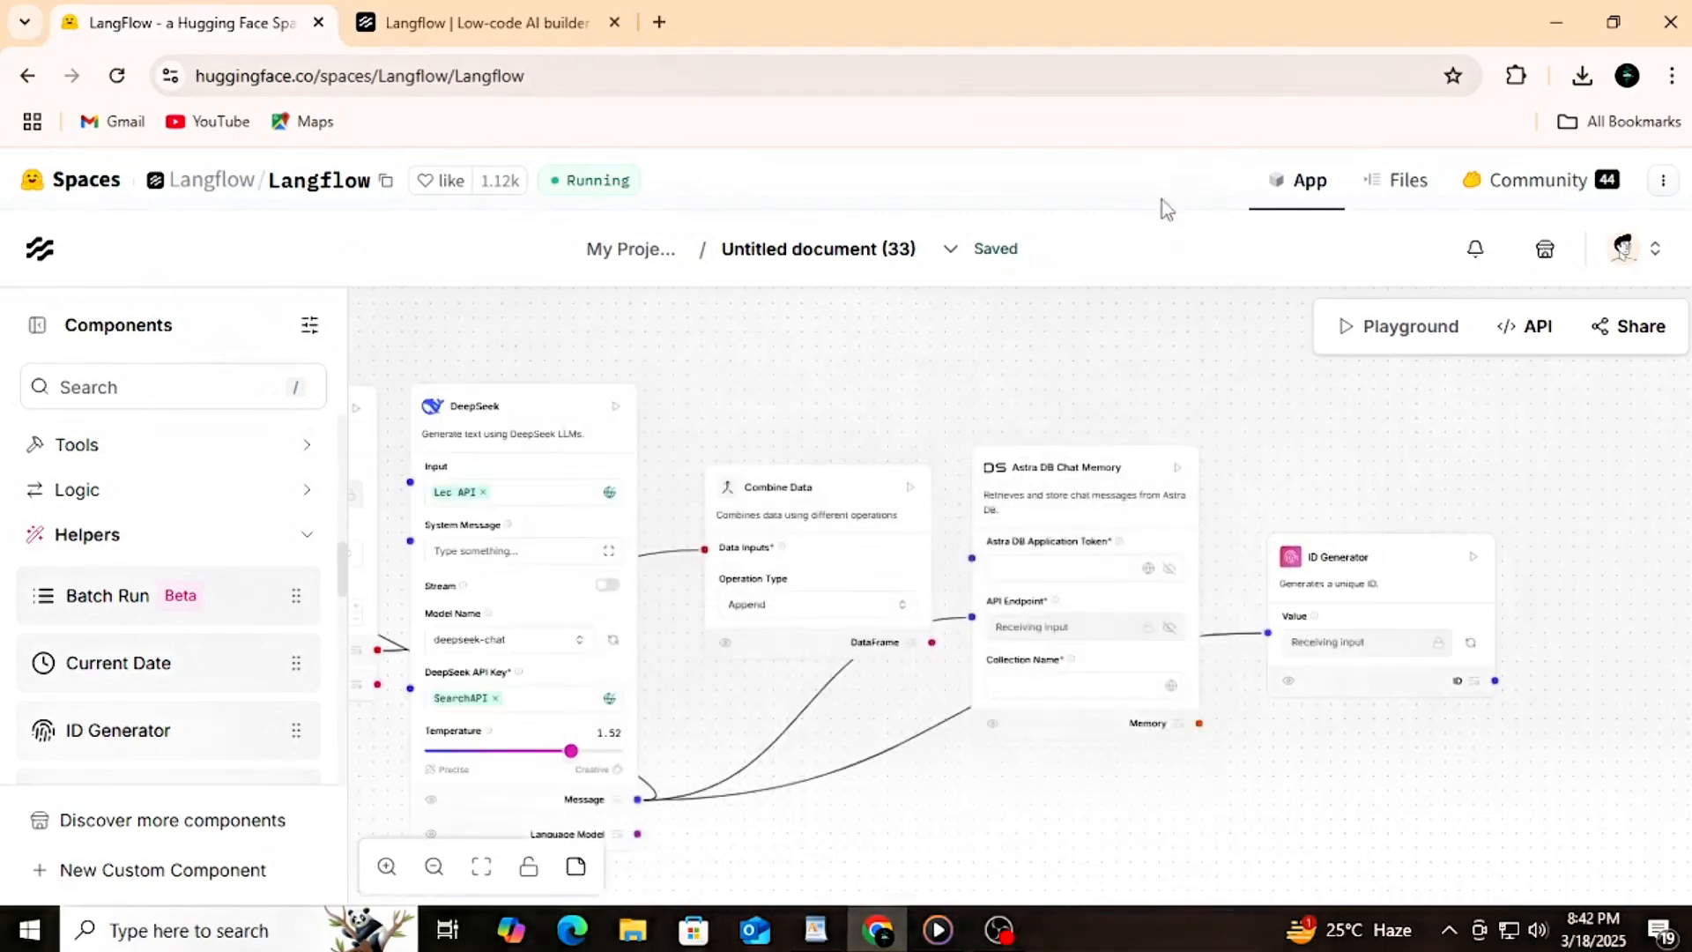
{"action": "left_click", "coordinate": [307, 536]}
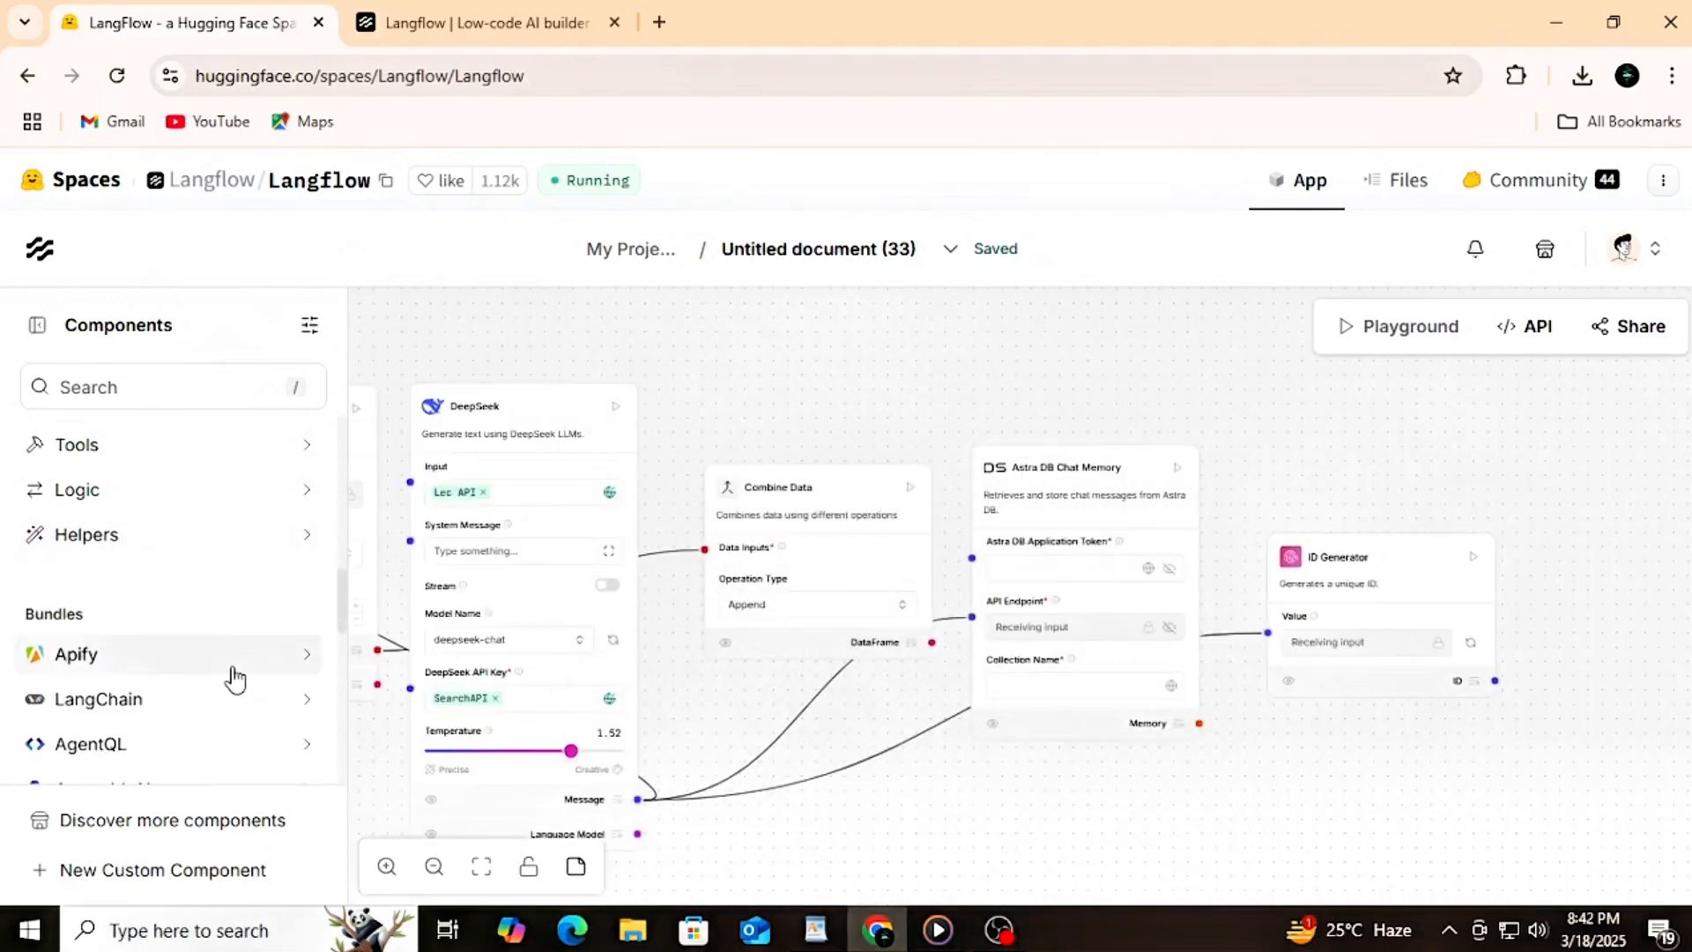
{"action": "scroll", "coordinate": [234, 679], "scroll_direction": "up", "scroll_amount": 2}
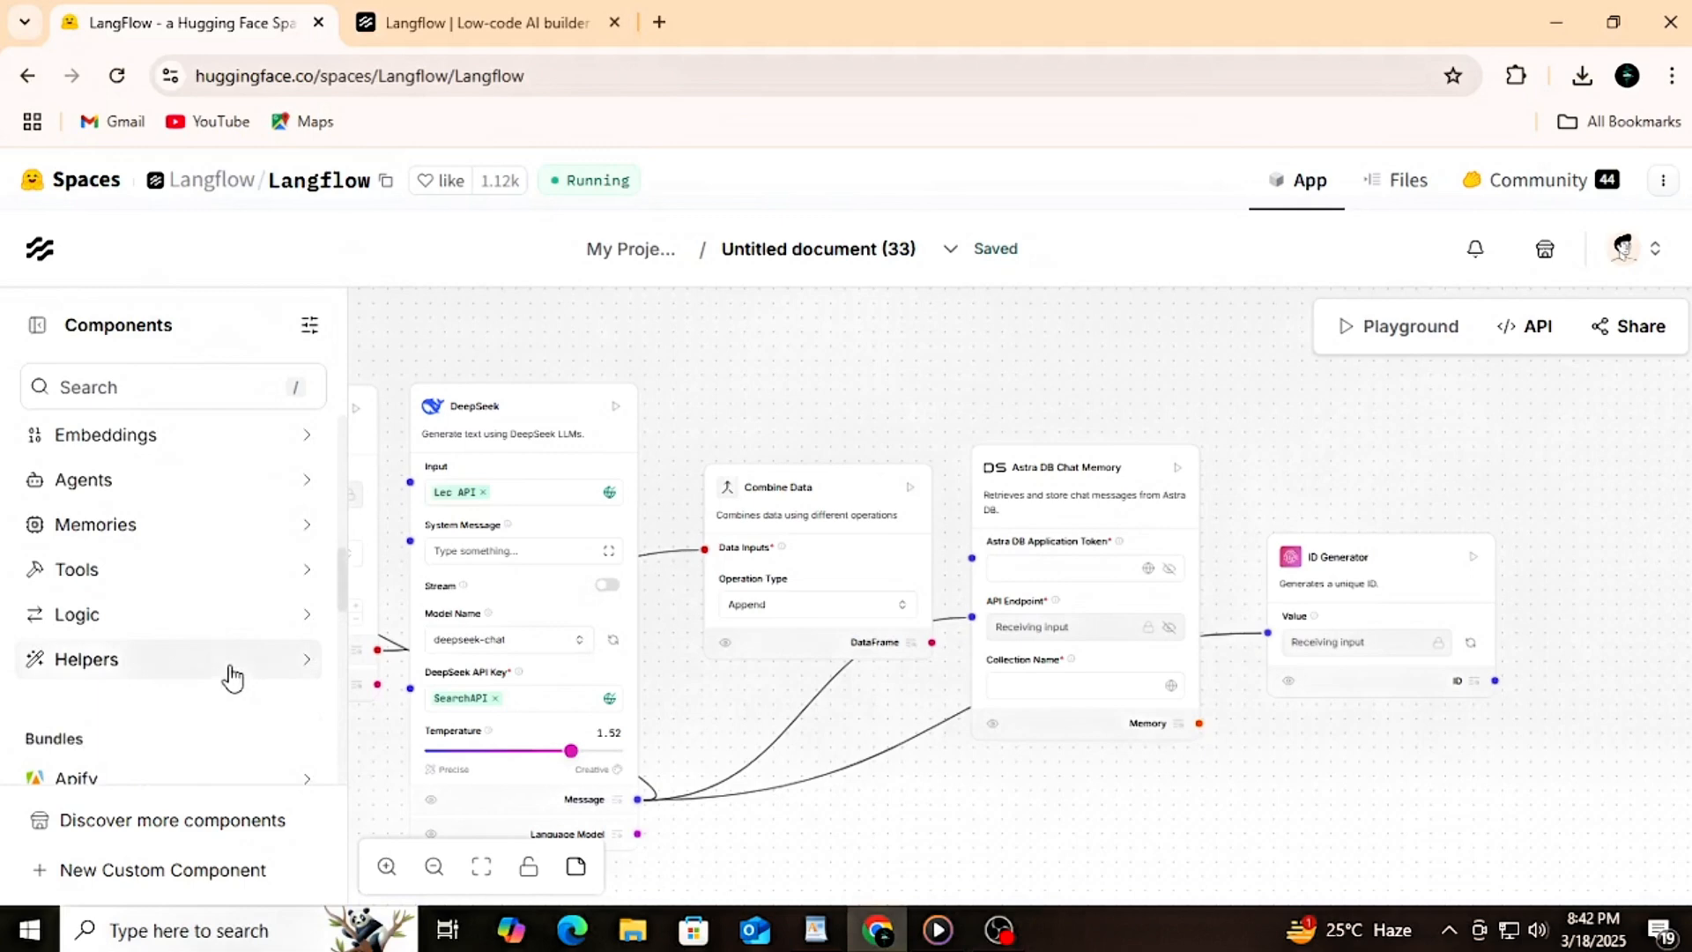
{"action": "scroll", "coordinate": [232, 675], "scroll_direction": "up", "scroll_amount": 2}
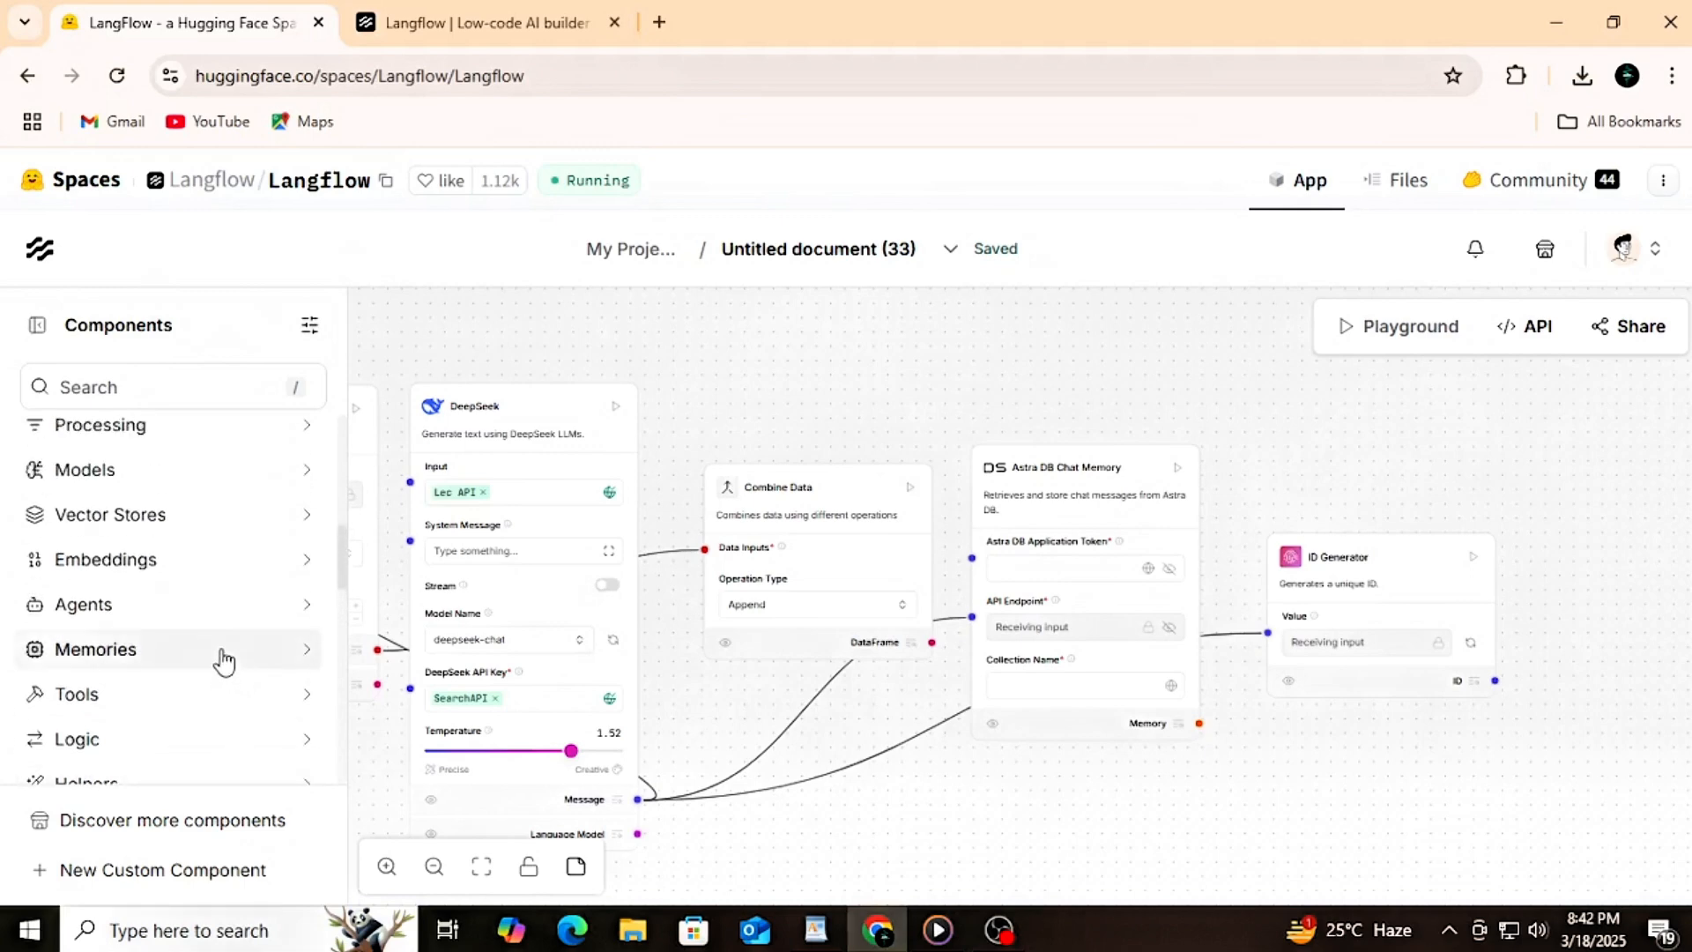
{"action": "scroll", "coordinate": [223, 661], "scroll_direction": "up", "scroll_amount": 2}
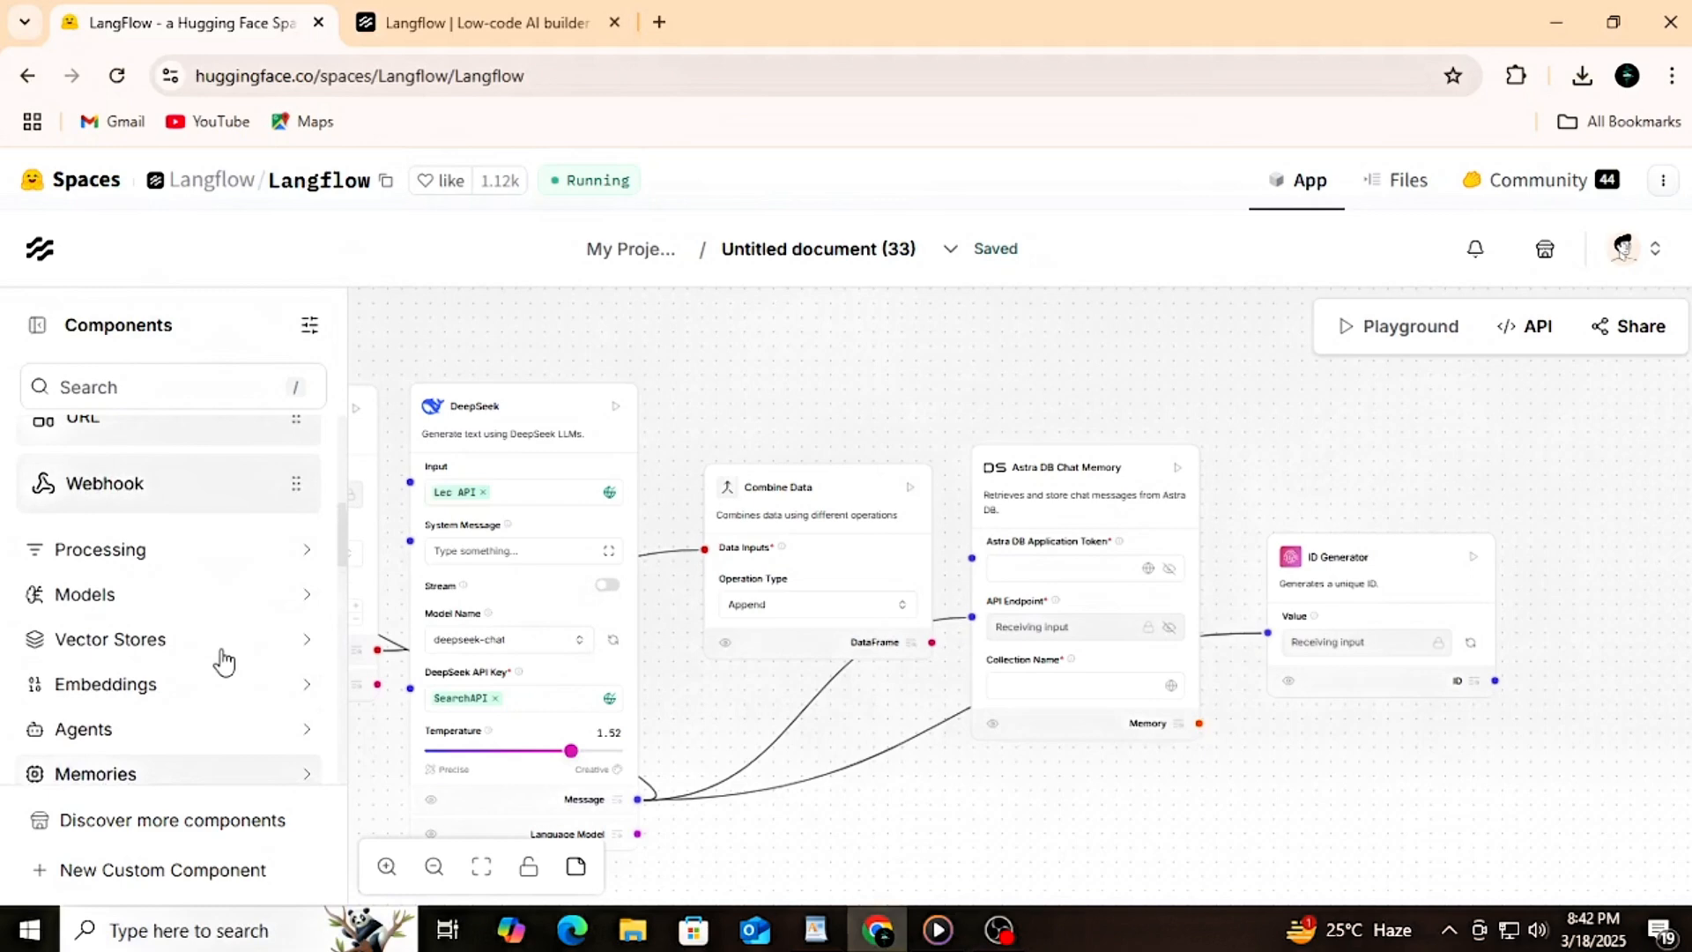
{"action": "scroll", "coordinate": [223, 661], "scroll_direction": "down", "scroll_amount": 2}
{"action": "left_click", "coordinate": [200, 696]}
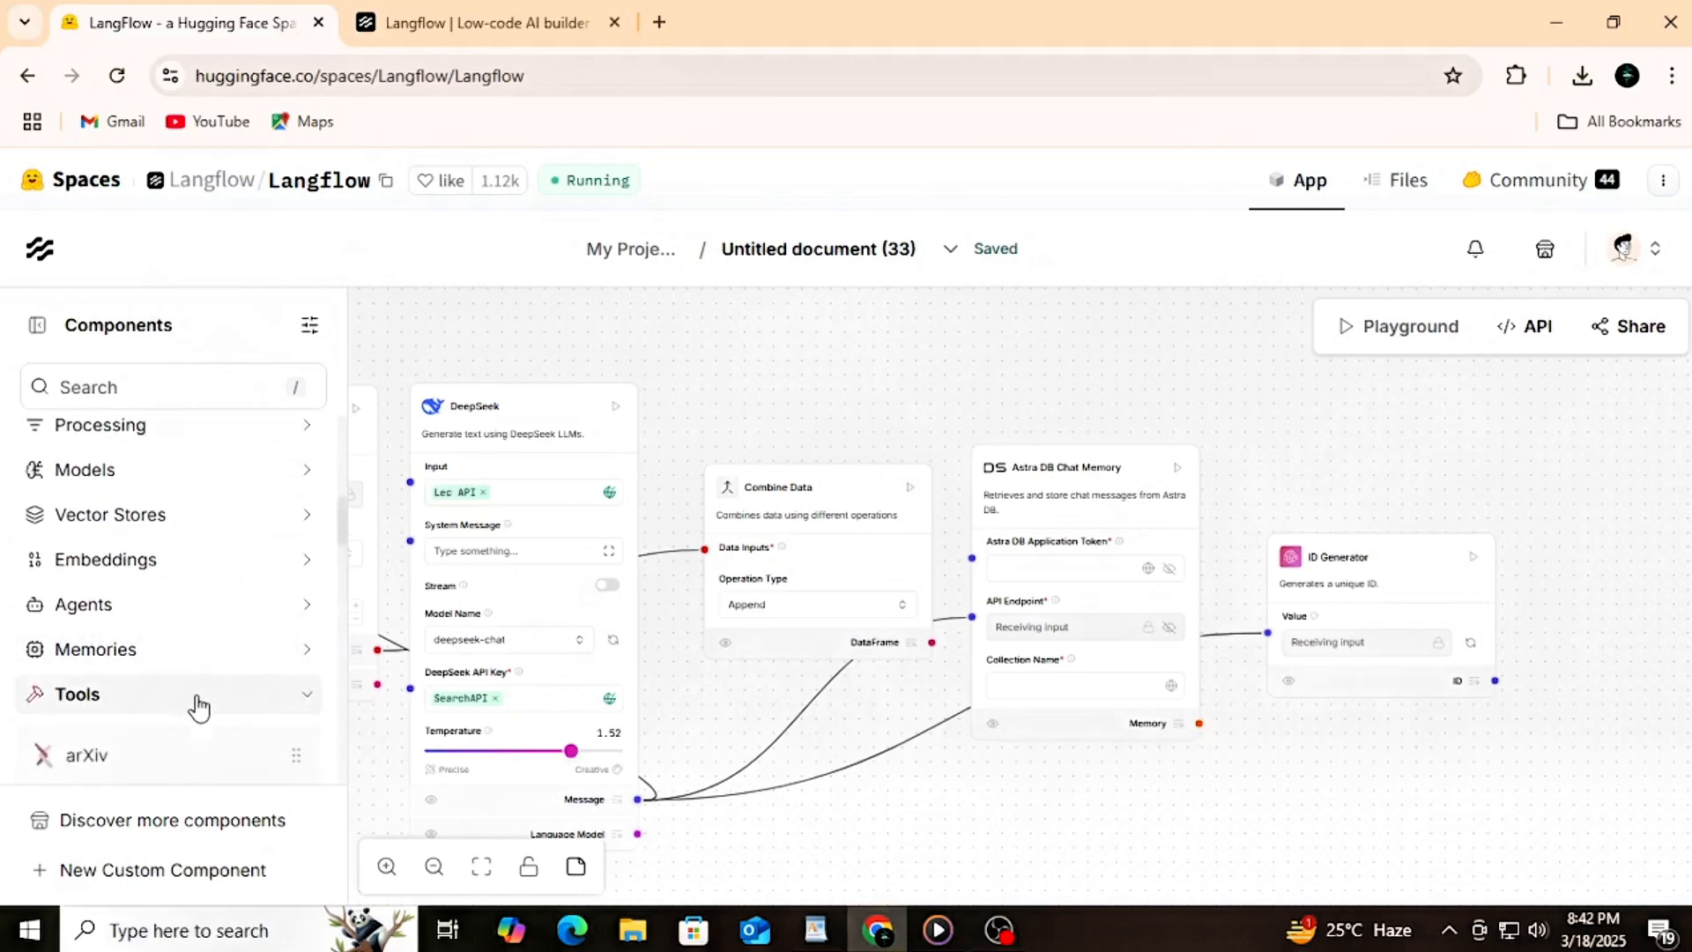
{"action": "scroll", "coordinate": [143, 714], "scroll_direction": "down", "scroll_amount": 3}
{"action": "left_click_drag", "start_coordinate": [151, 571], "coordinate": [875, 804]}
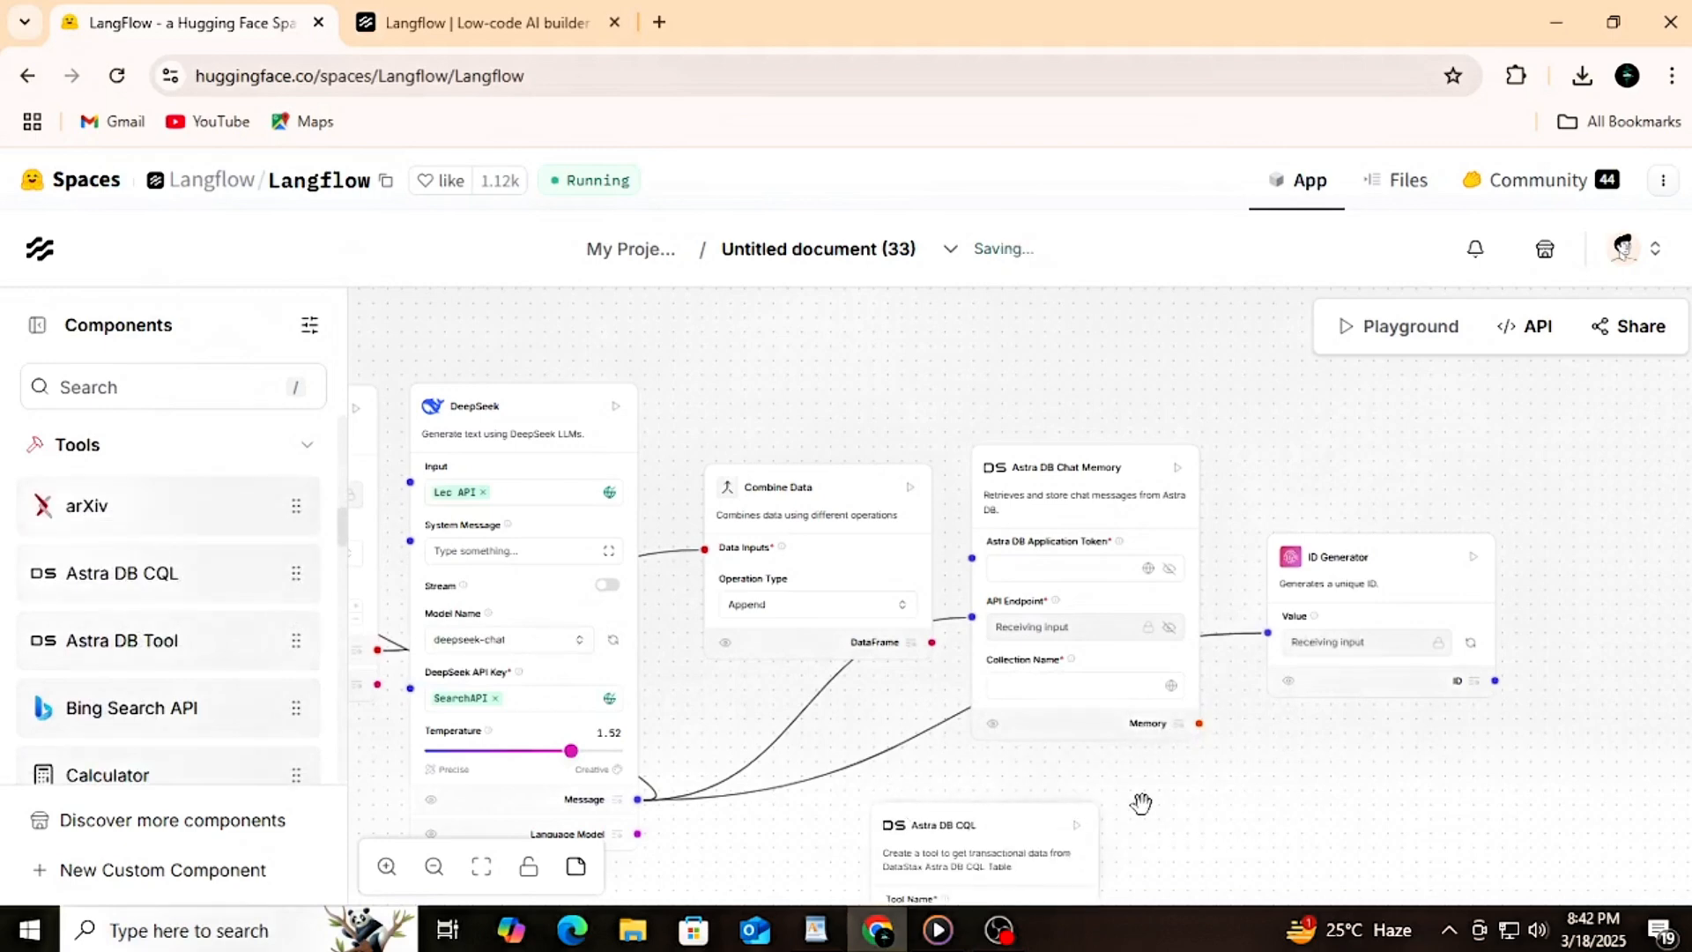
Step: Assign global variables in Astra DB CQL: Lec API for Tool Name, SearchAPI for Tool Description and claude api key for Table Name
{"action": "scroll", "coordinate": [1207, 802], "scroll_direction": "down", "scroll_amount": 1}
{"action": "scroll", "coordinate": [1216, 847], "scroll_direction": "up", "scroll_amount": 1}
{"action": "left_click_drag", "start_coordinate": [1216, 846], "coordinate": [1207, 676]}
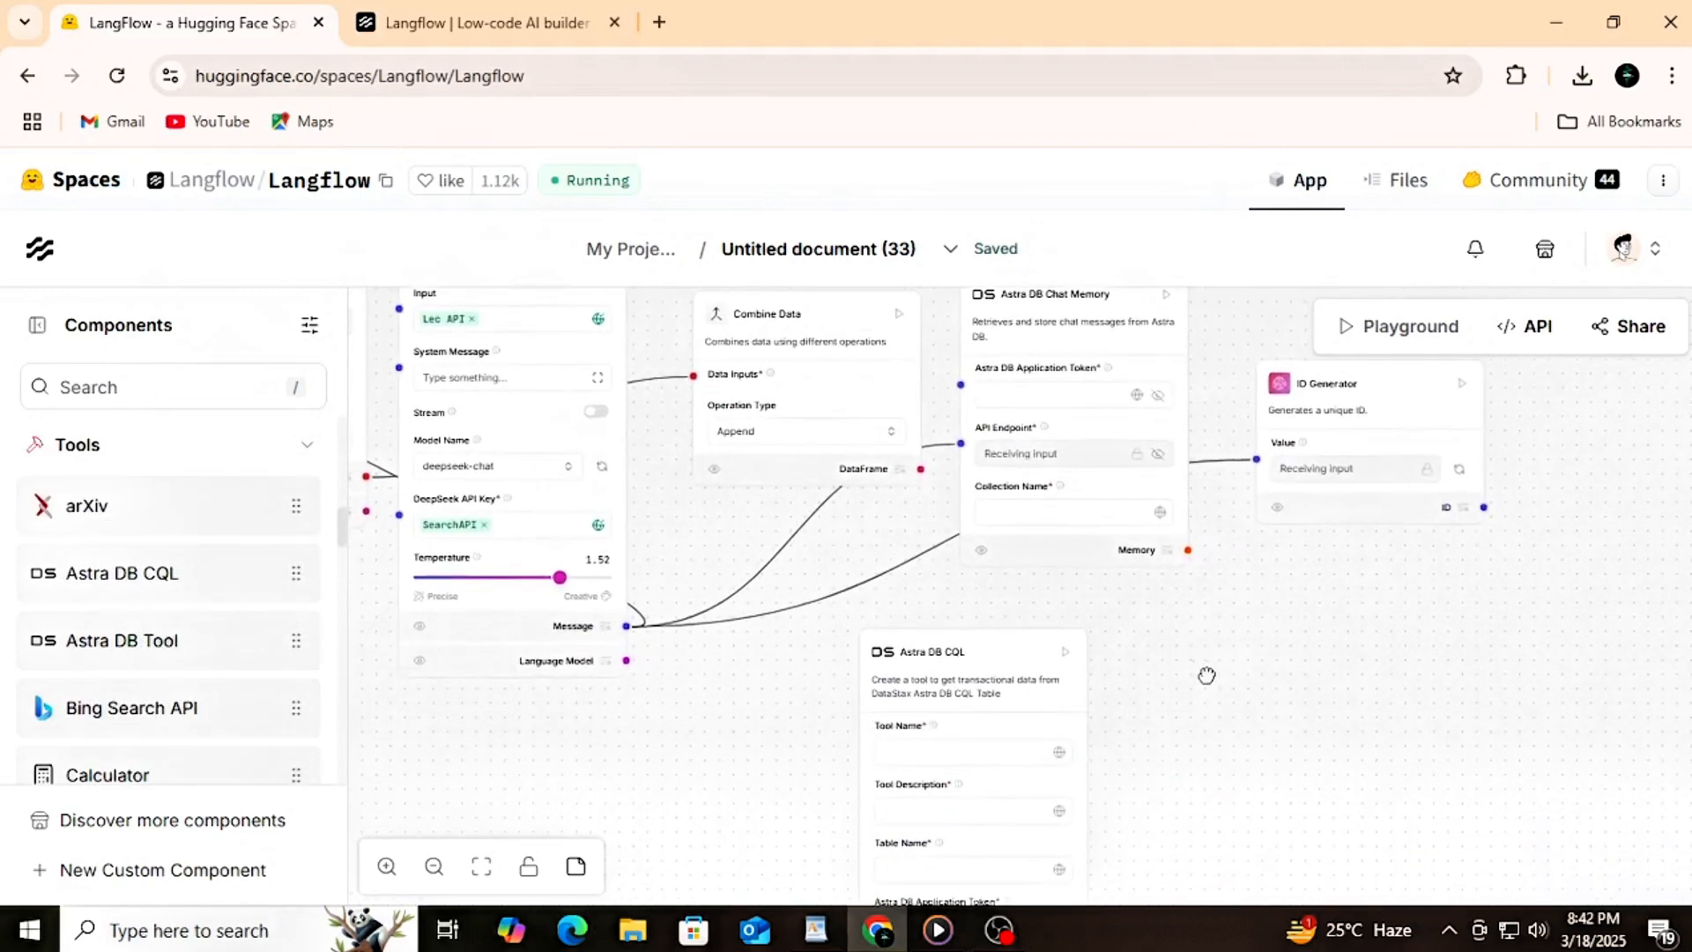
{"action": "left_click_drag", "start_coordinate": [1174, 761], "coordinate": [1171, 695]}
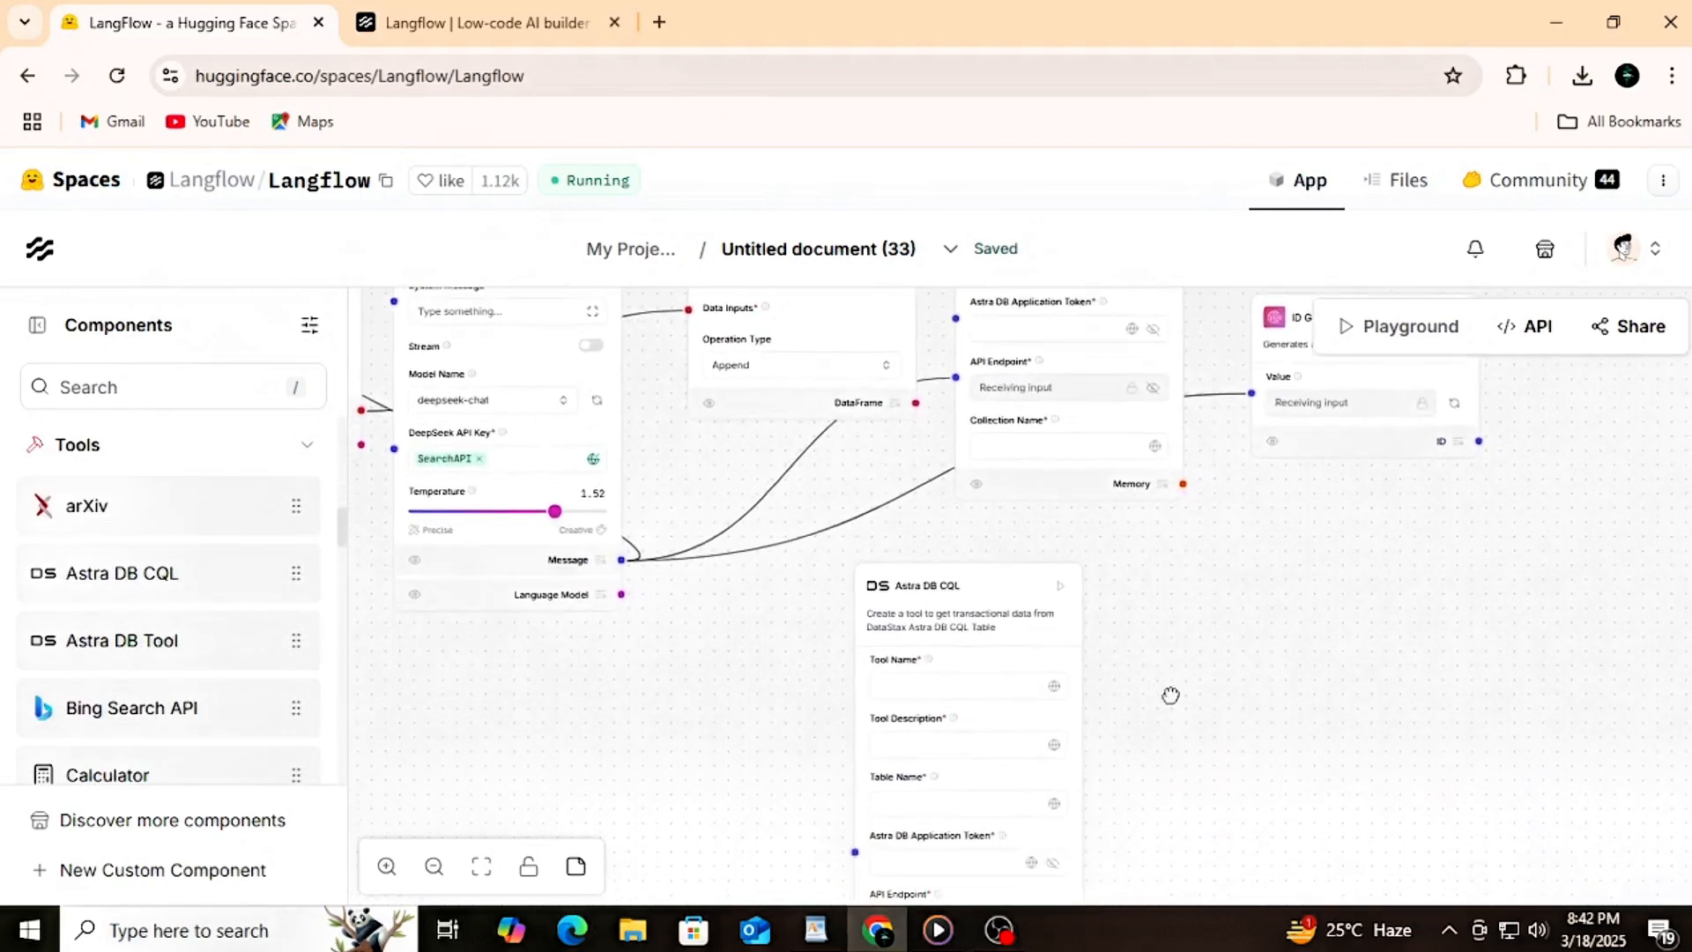
{"action": "left_click", "coordinate": [1053, 690]}
{"action": "left_click", "coordinate": [924, 581]}
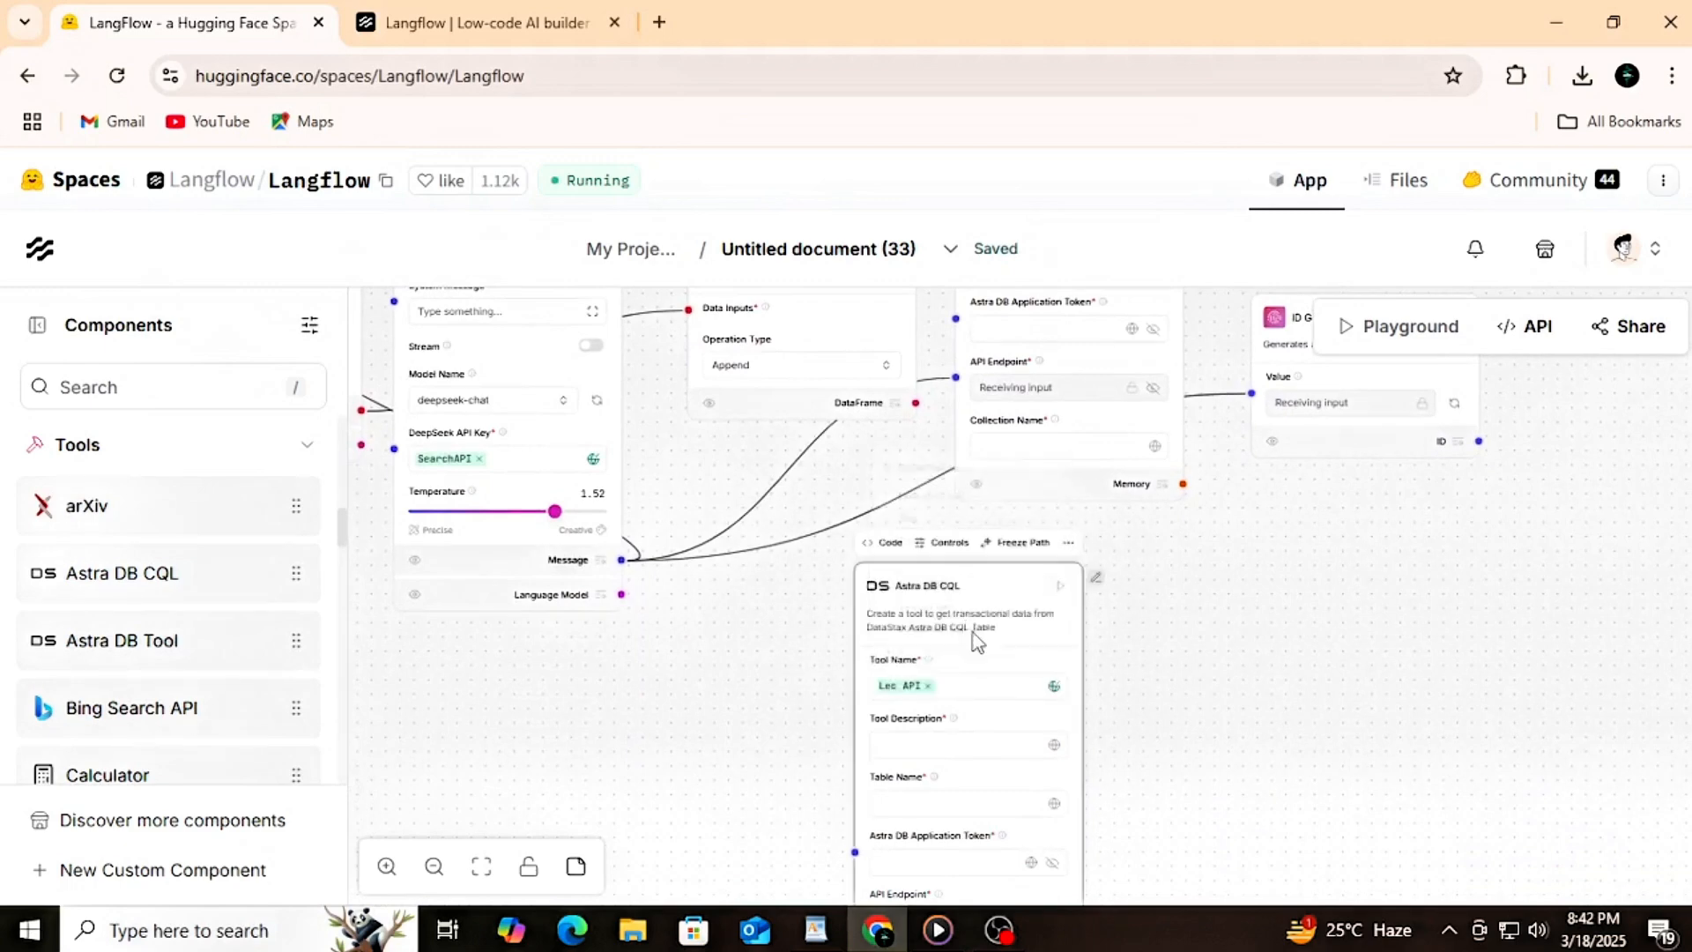
{"action": "left_click", "coordinate": [1054, 744]}
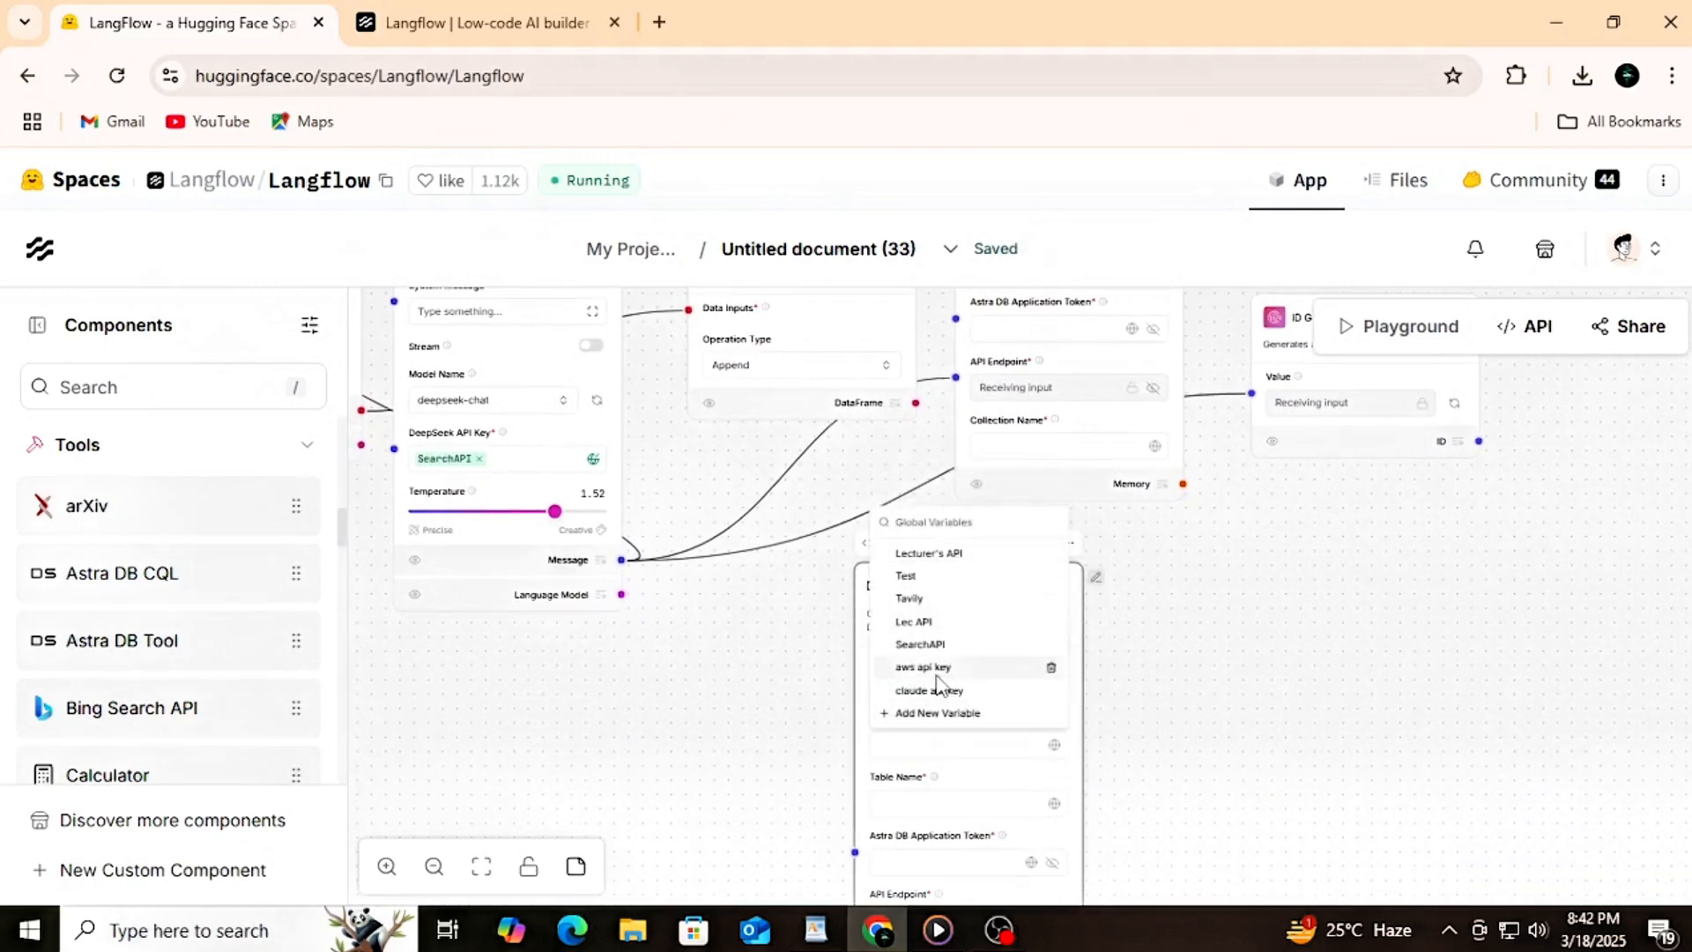
{"action": "left_click", "coordinate": [921, 644]}
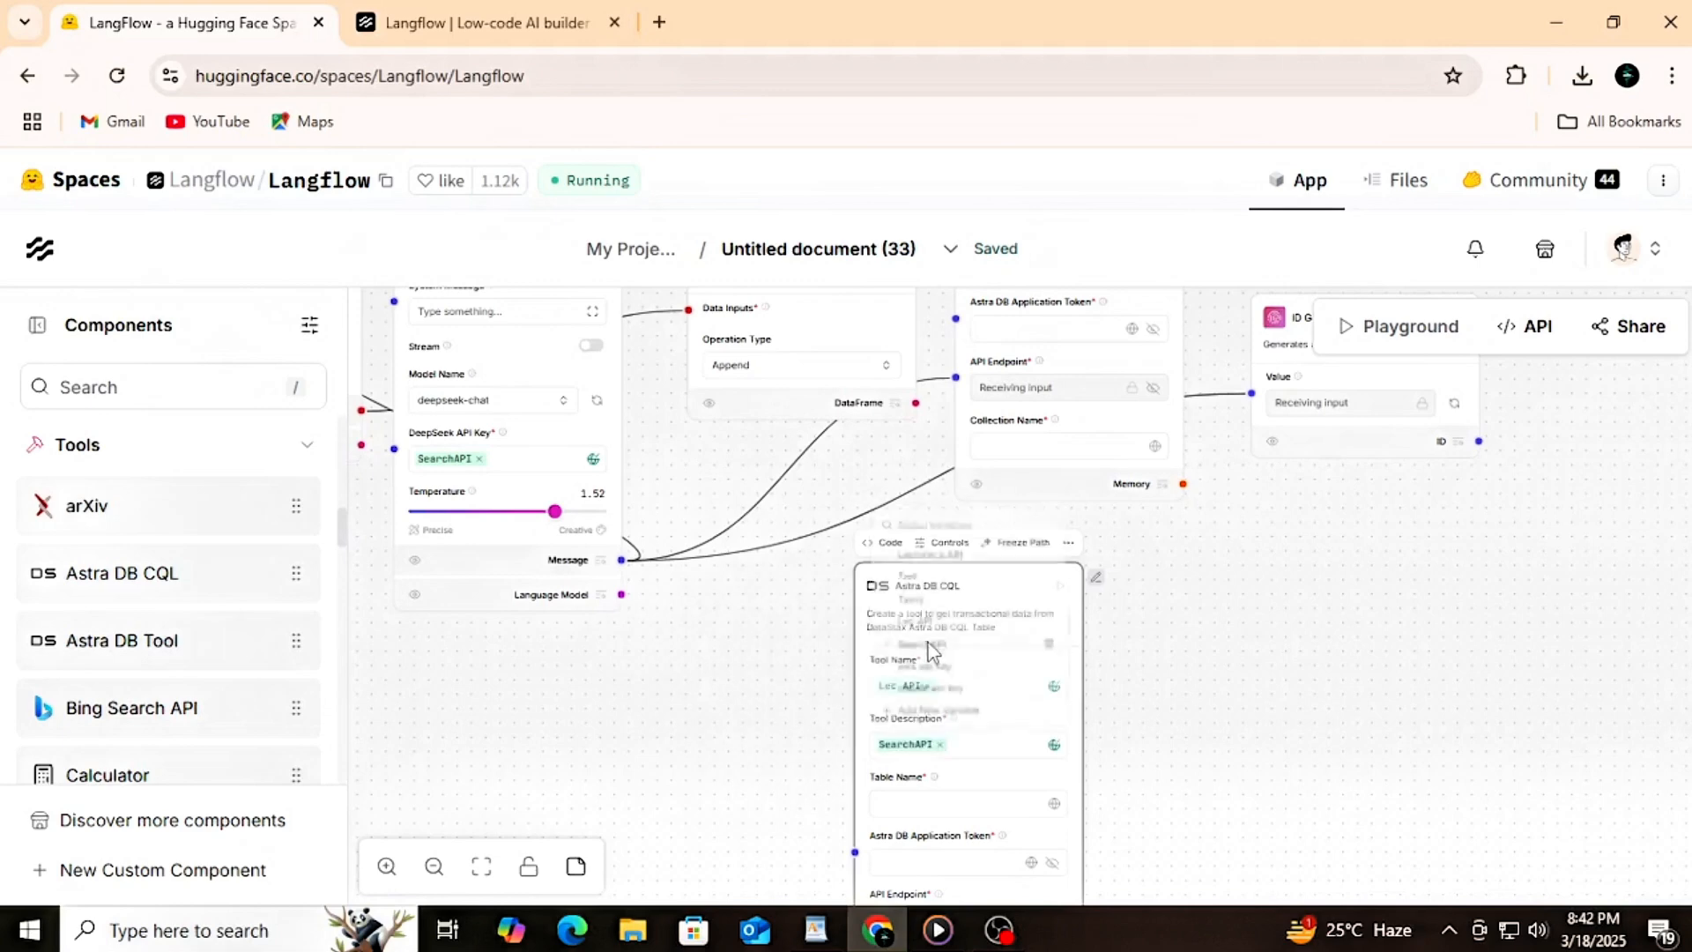
{"action": "left_click", "coordinate": [1054, 804]}
{"action": "left_click", "coordinate": [912, 749]}
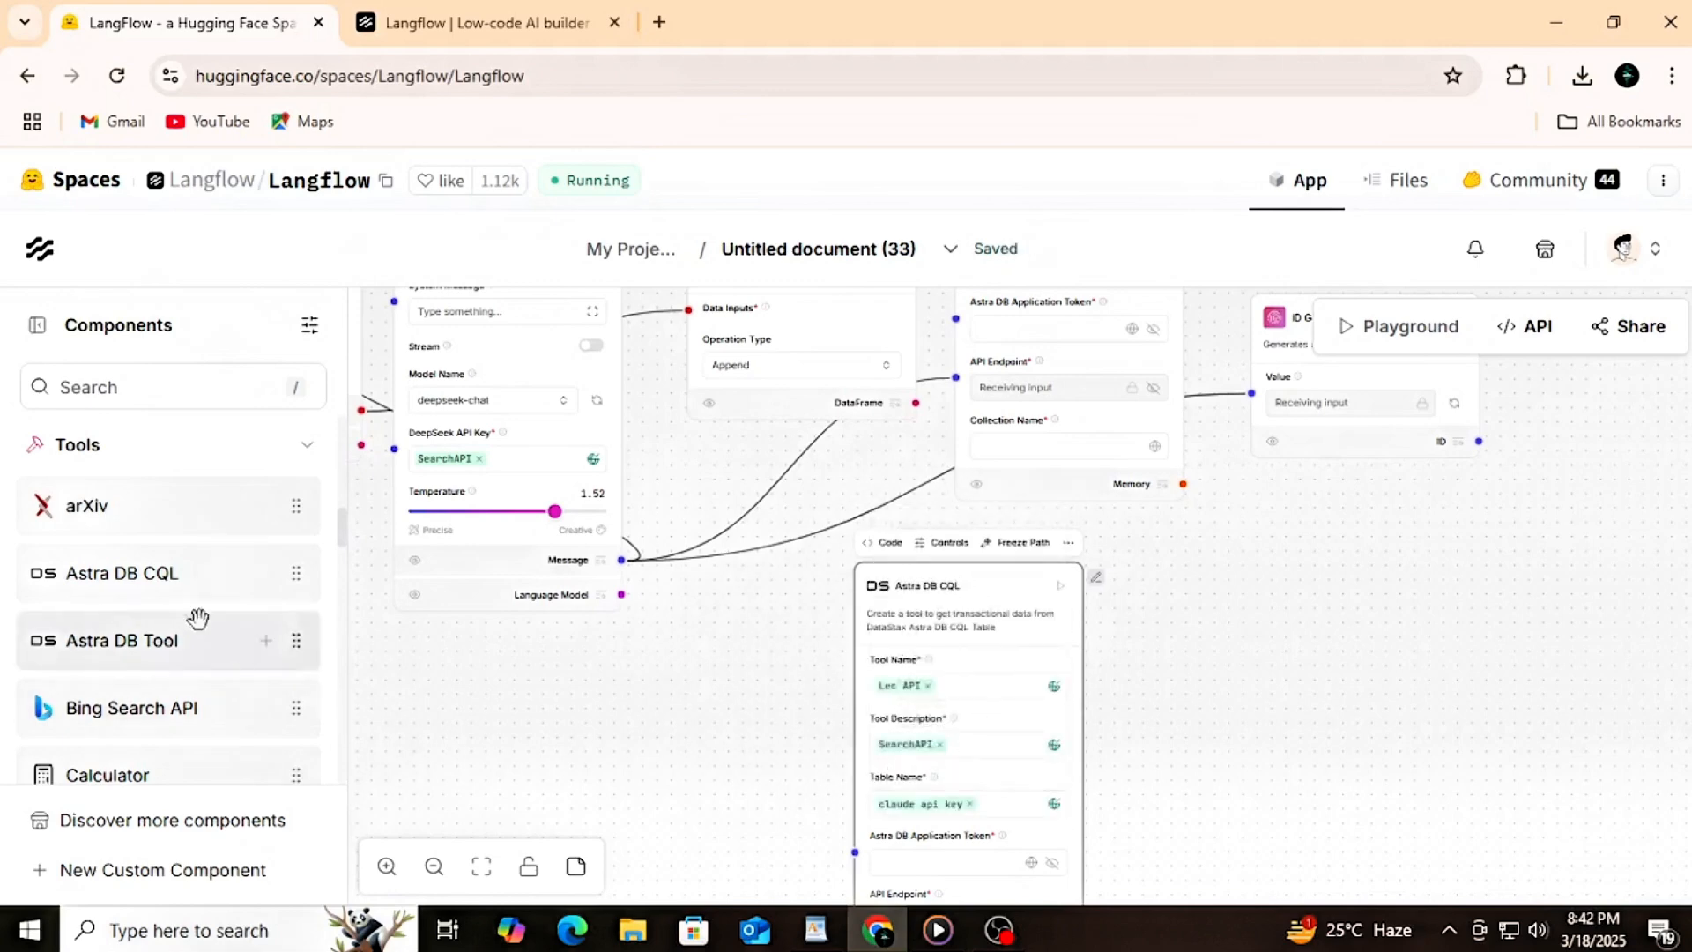
Step: Add an Astra DB component from the Vector Stores category below DeepSeek, beside the Astra DB CQL component
{"action": "left_click", "coordinate": [305, 445]}
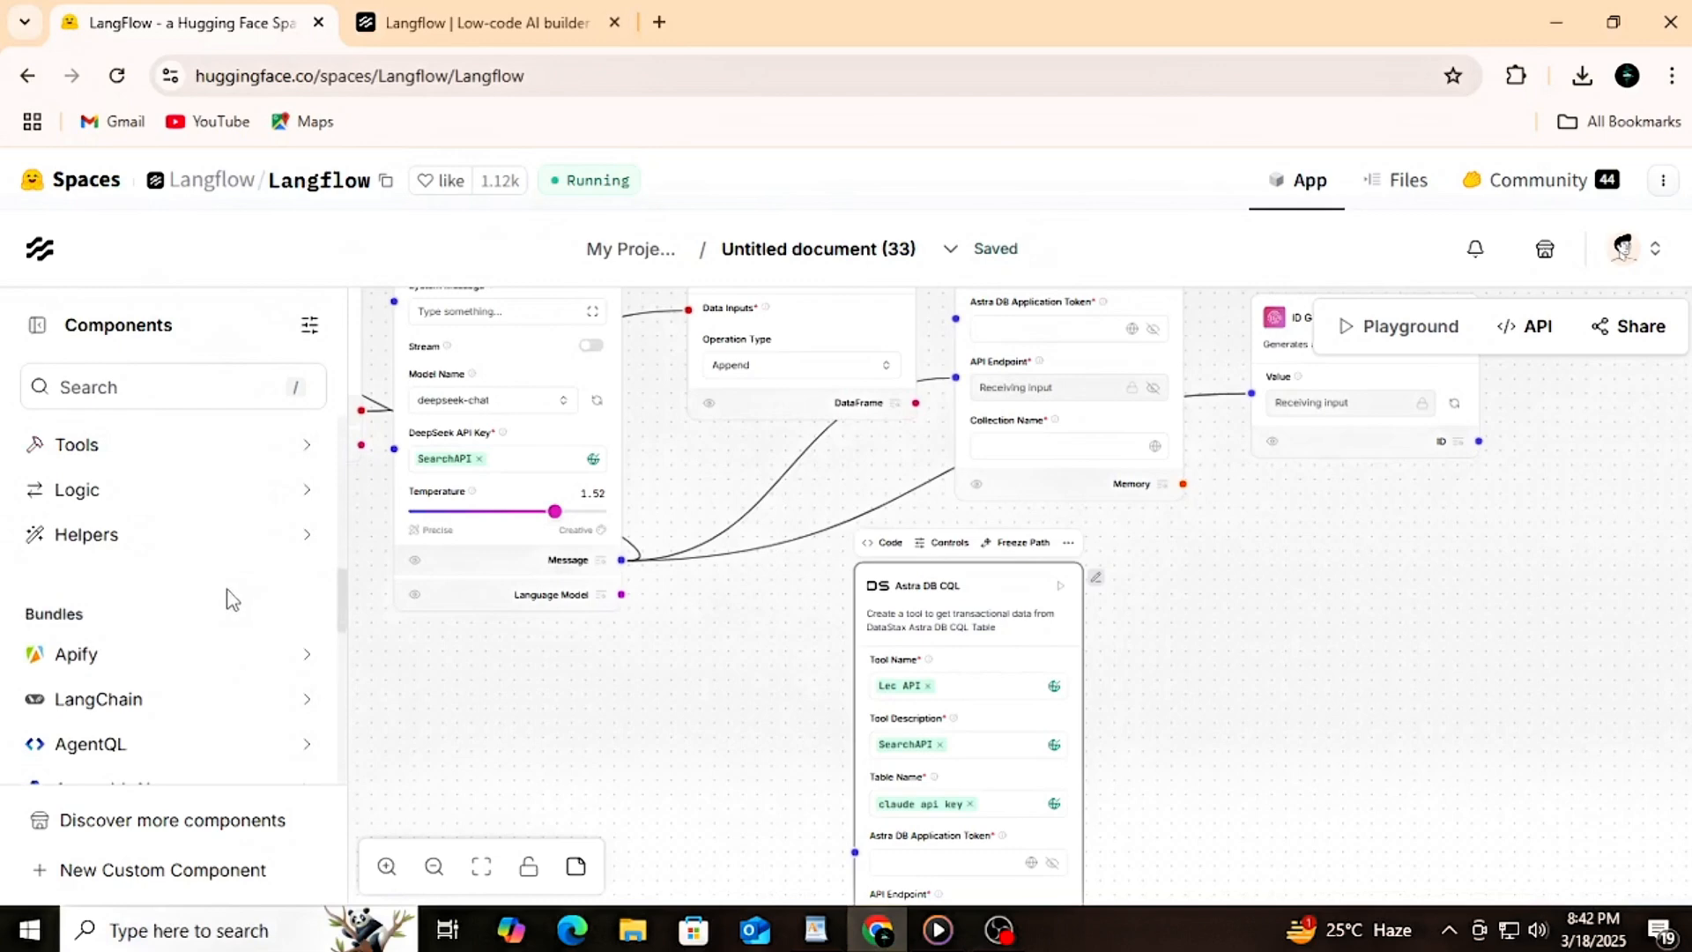
{"action": "scroll", "coordinate": [230, 600], "scroll_direction": "up", "scroll_amount": 5}
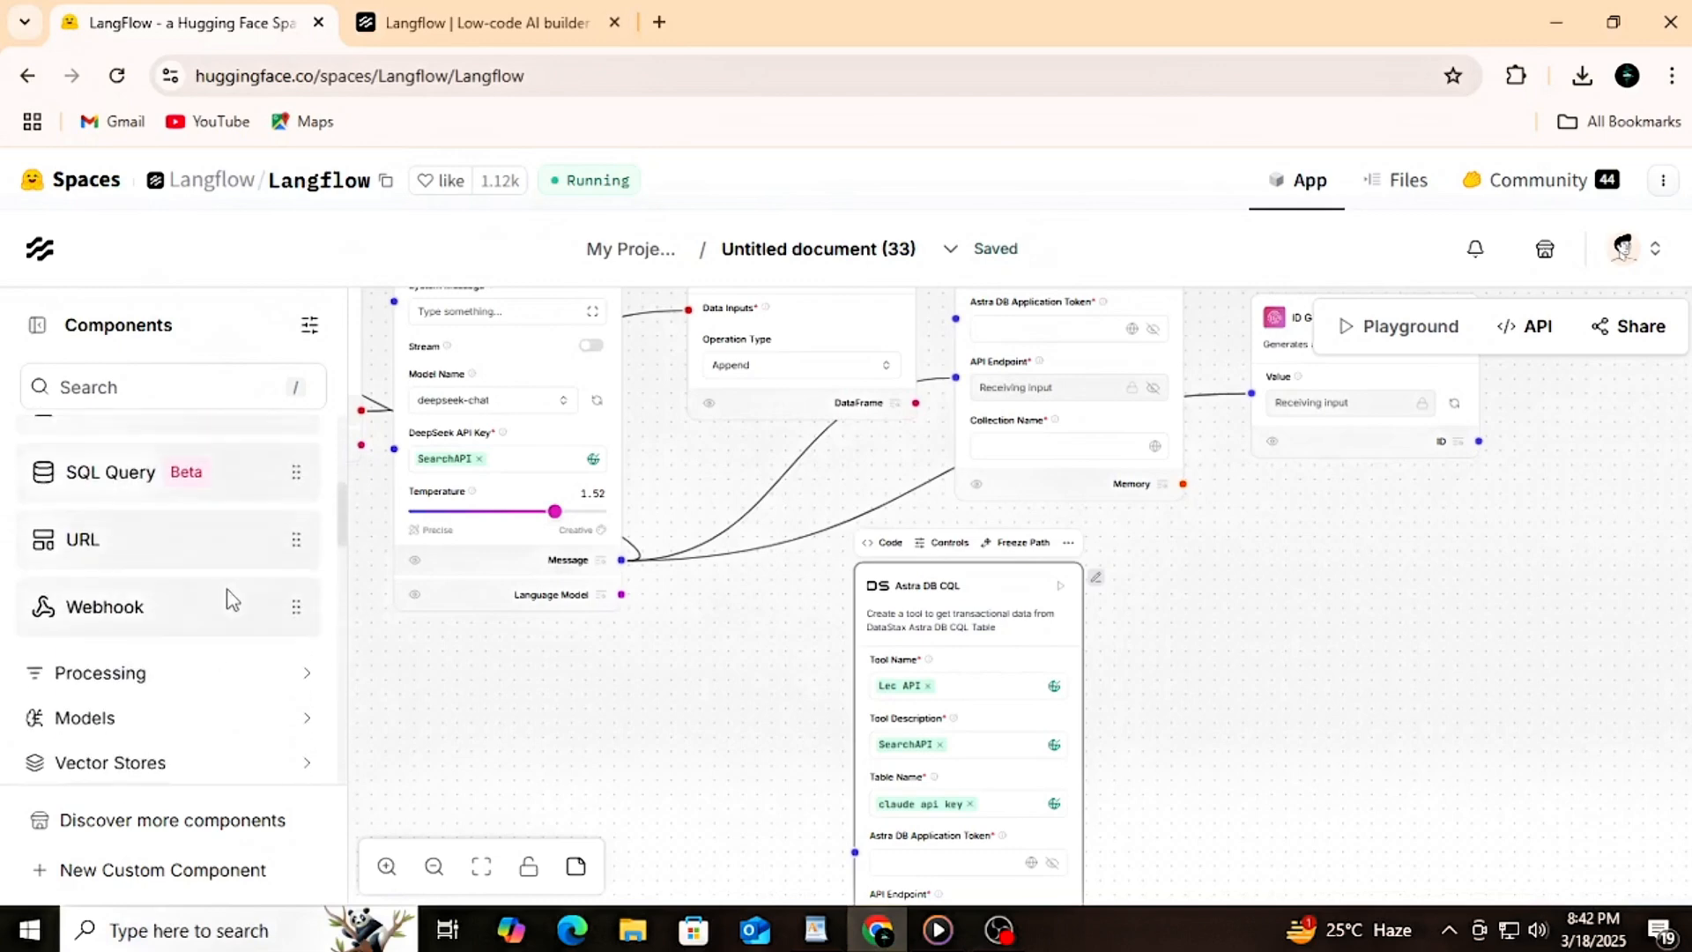
{"action": "scroll", "coordinate": [231, 599], "scroll_direction": "down", "scroll_amount": 5}
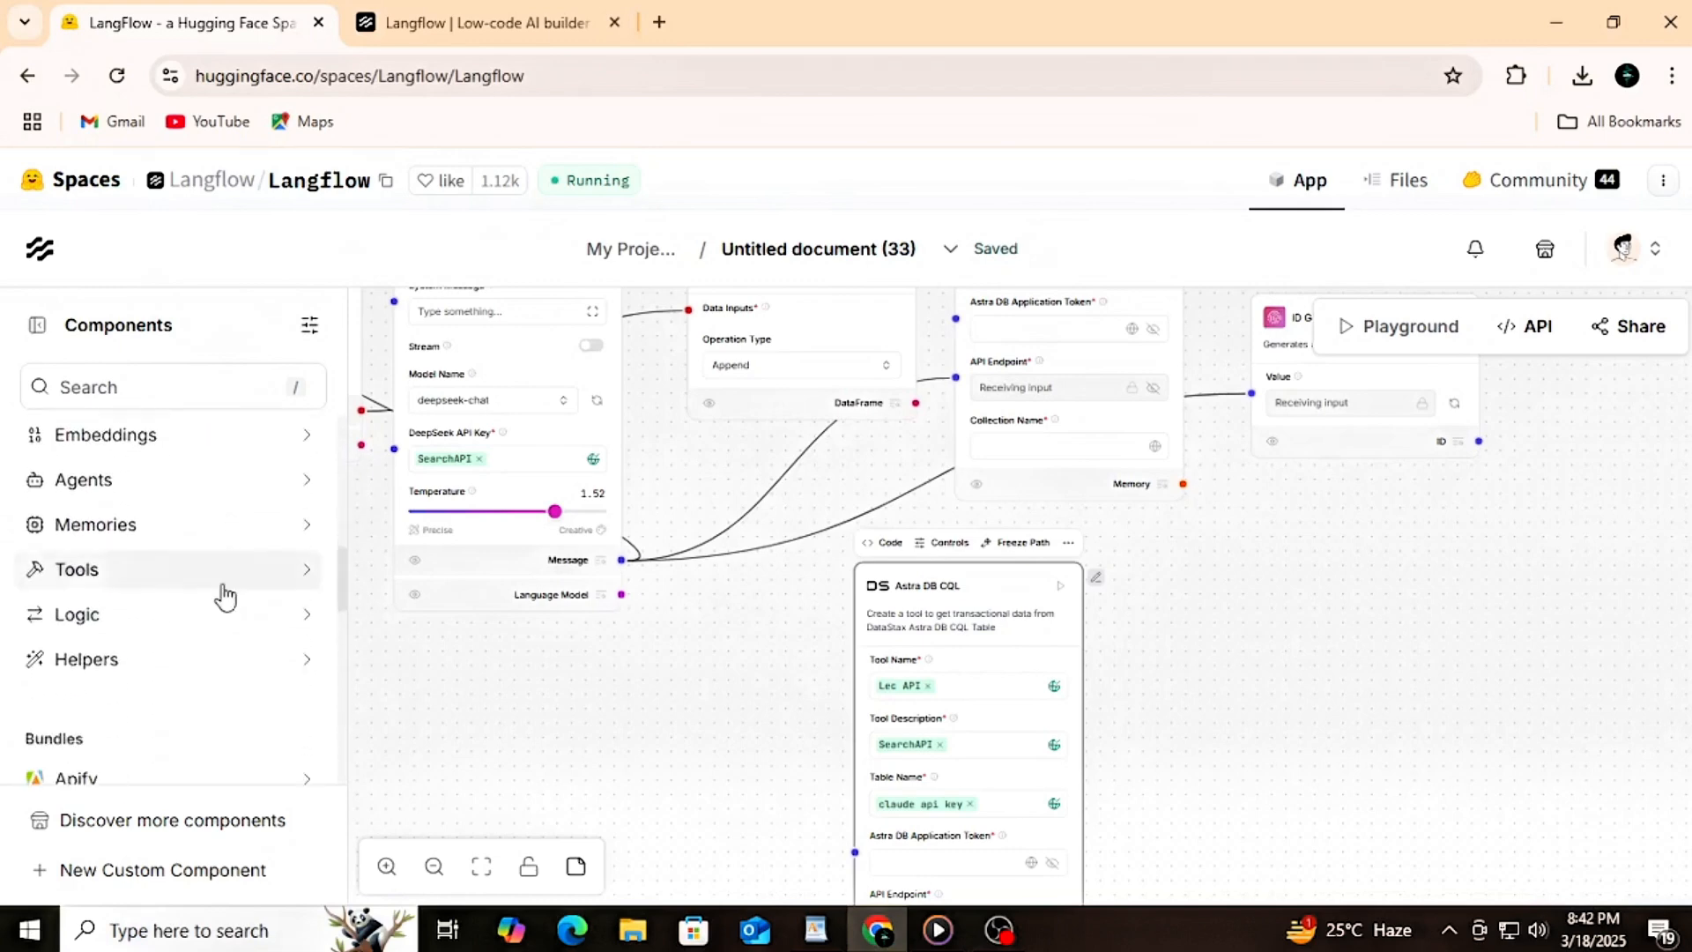
{"action": "scroll", "coordinate": [226, 597], "scroll_direction": "up", "scroll_amount": 5}
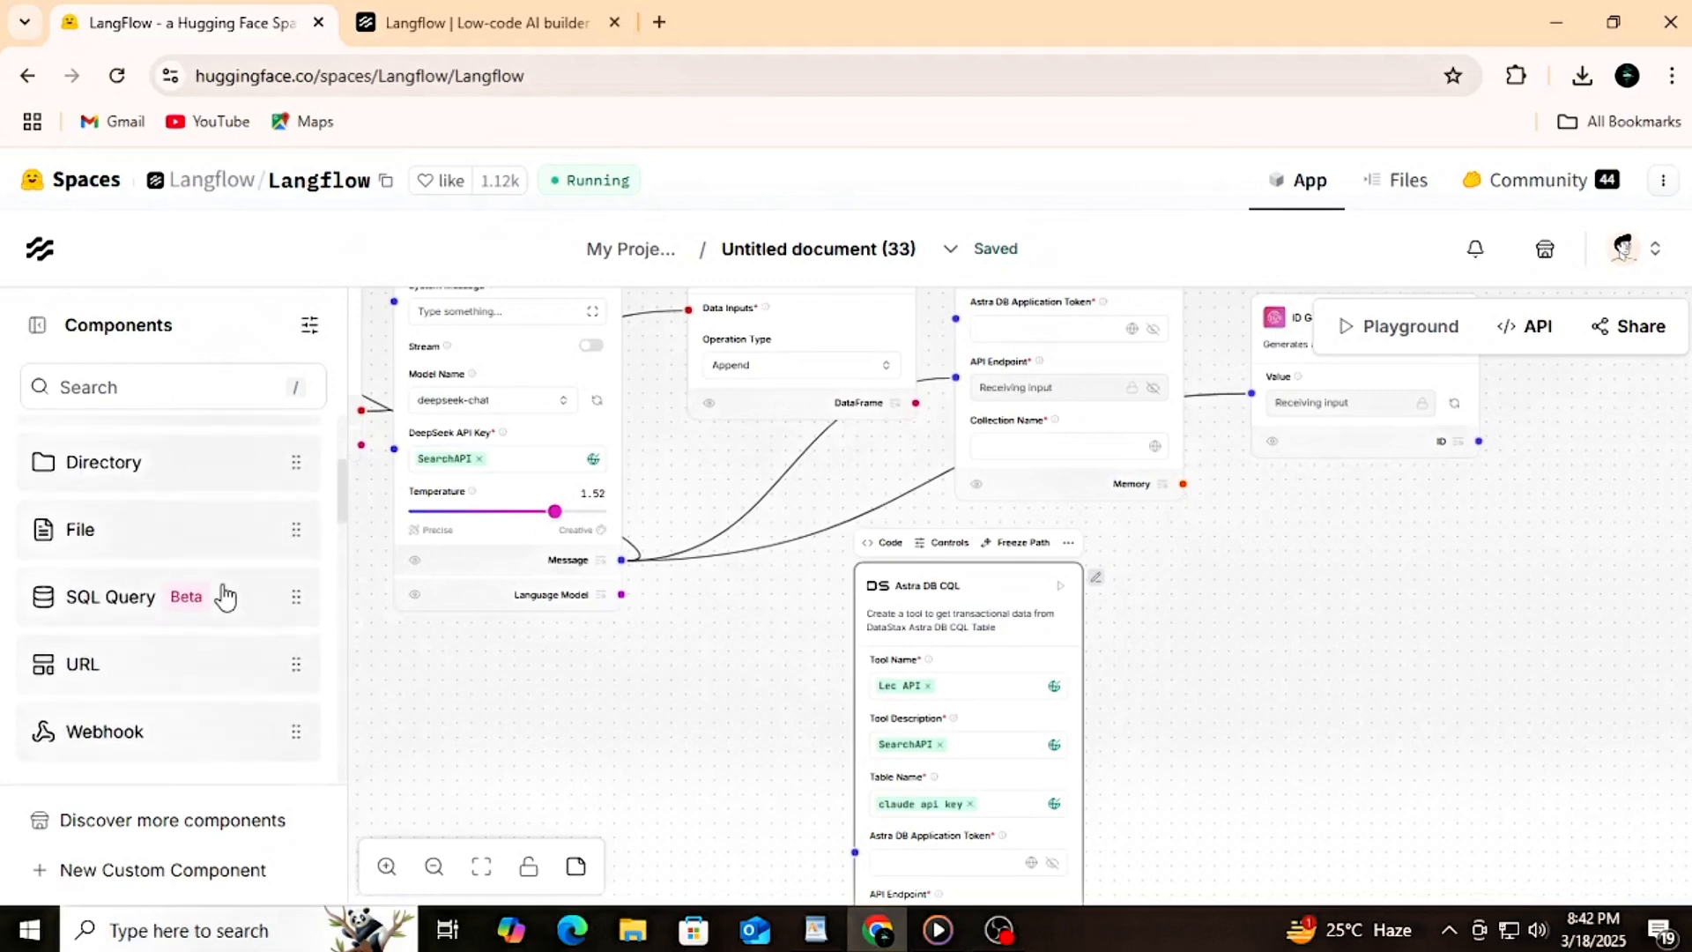
{"action": "scroll", "coordinate": [225, 597], "scroll_direction": "down", "scroll_amount": 3}
{"action": "left_click", "coordinate": [227, 640]}
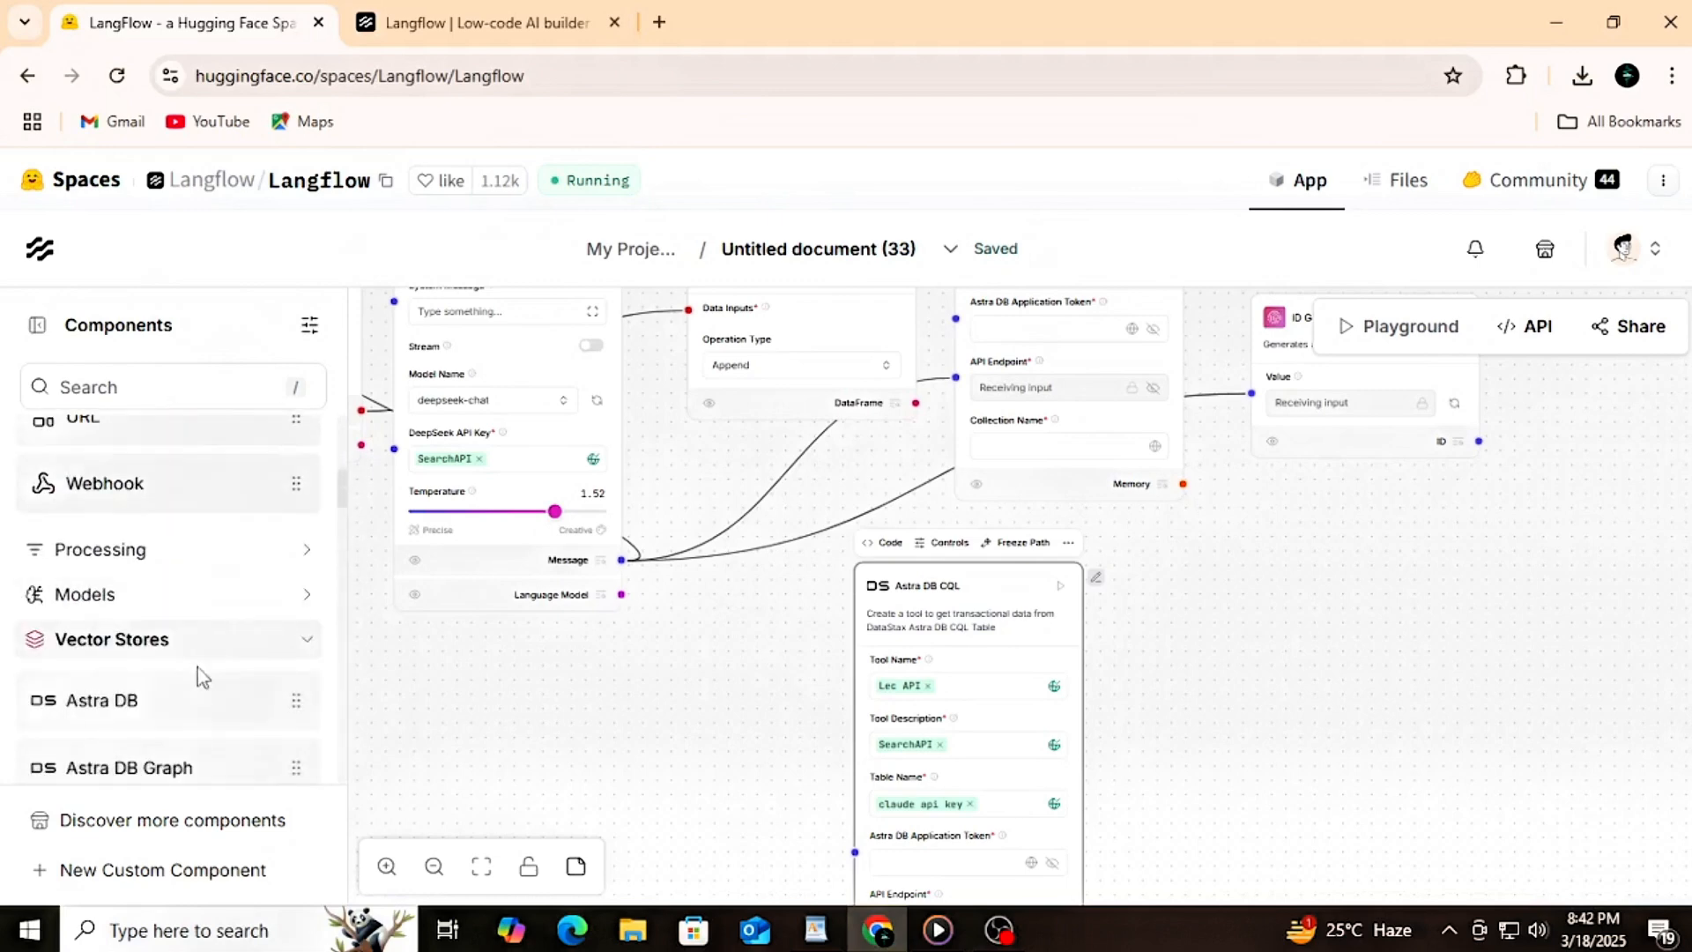
{"action": "left_click_drag", "start_coordinate": [198, 692], "coordinate": [553, 691]}
Step: Set the Astra DB component's Application Token to the global variable claude api key
{"action": "scroll", "coordinate": [1205, 658], "scroll_direction": "down", "scroll_amount": 2}
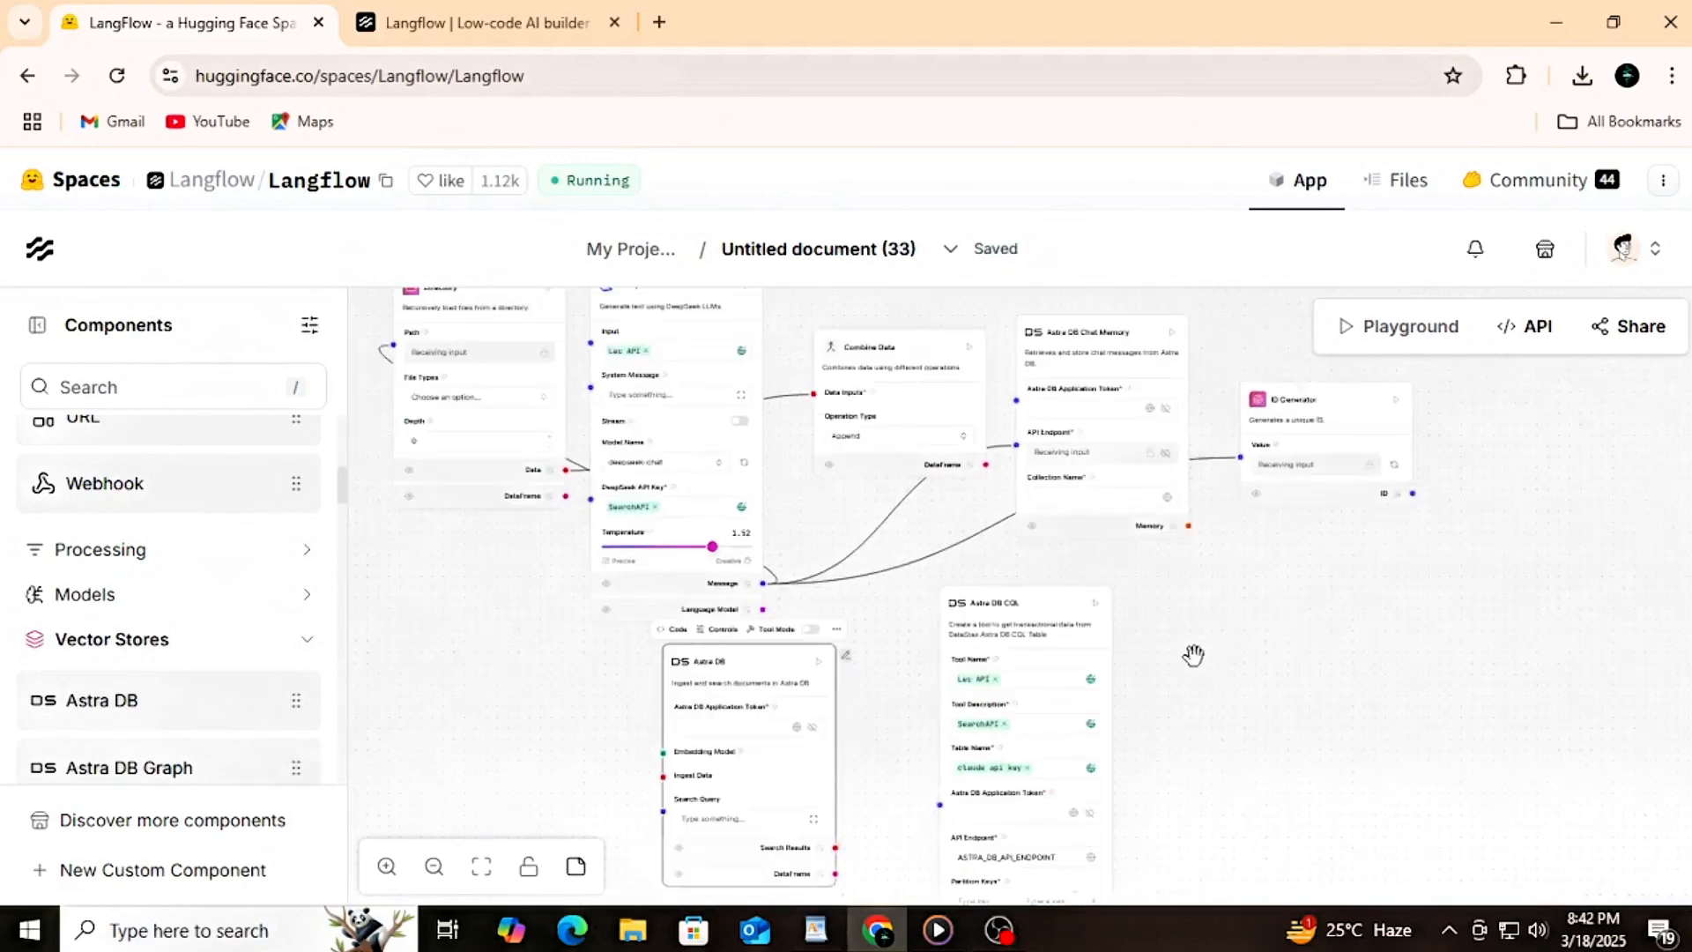
{"action": "scroll", "coordinate": [843, 718], "scroll_direction": "up", "scroll_amount": 2}
{"action": "scroll", "coordinate": [782, 752], "scroll_direction": "up", "scroll_amount": 2}
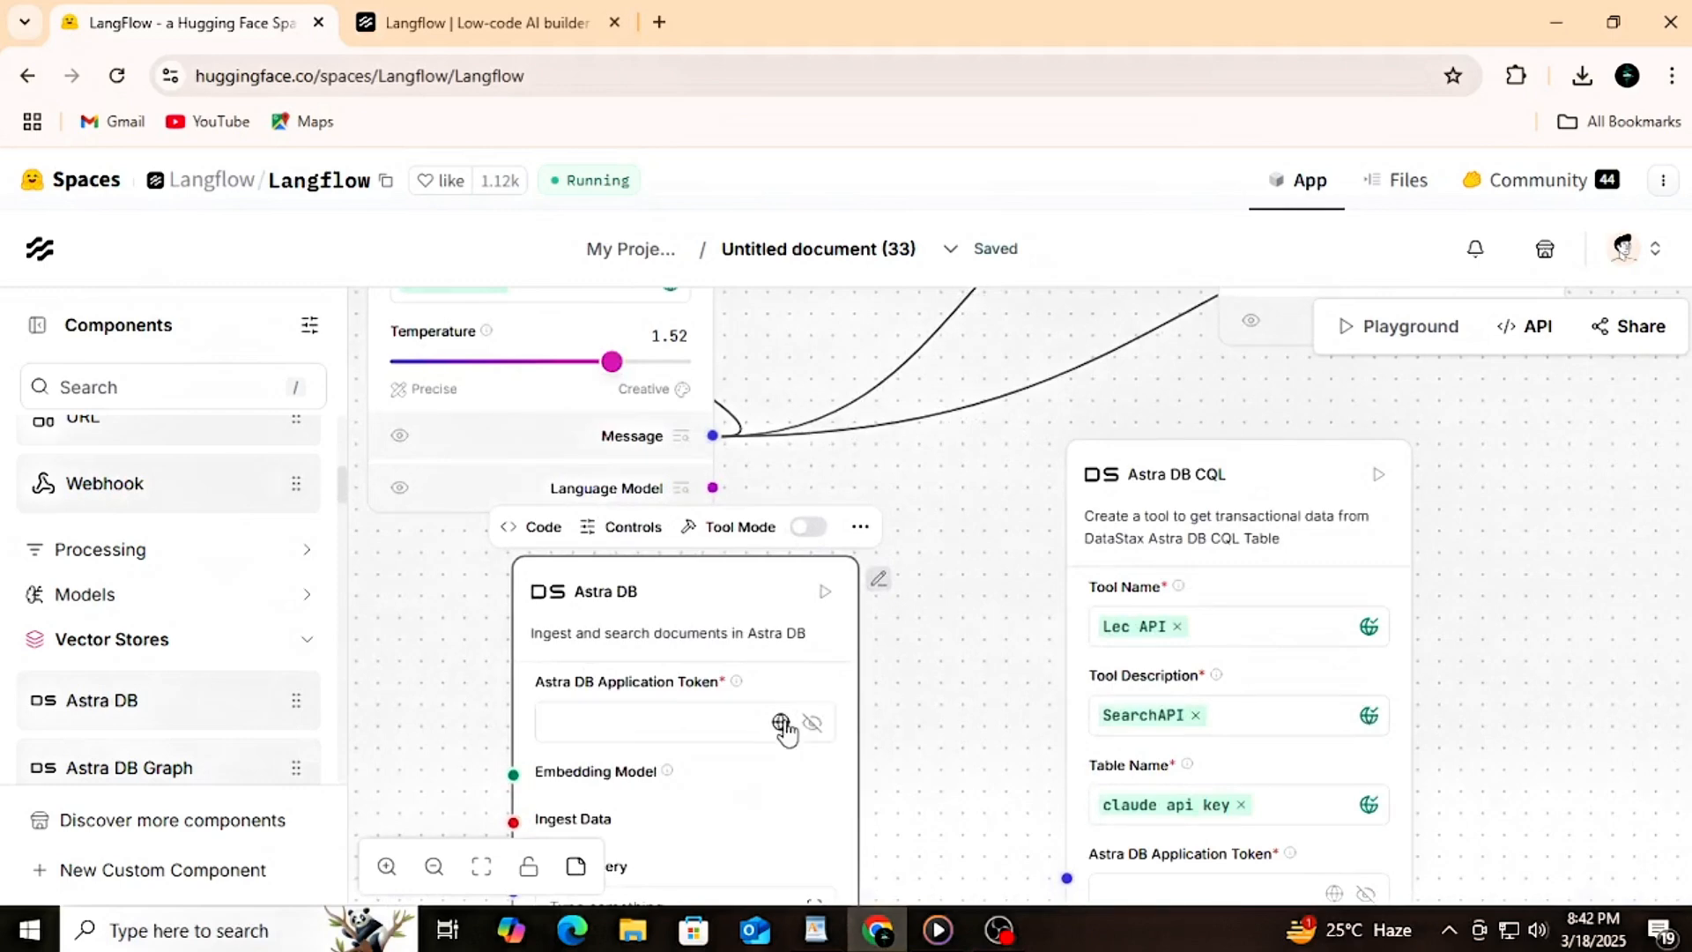
{"action": "left_click", "coordinate": [781, 724]}
{"action": "left_click", "coordinate": [621, 645]}
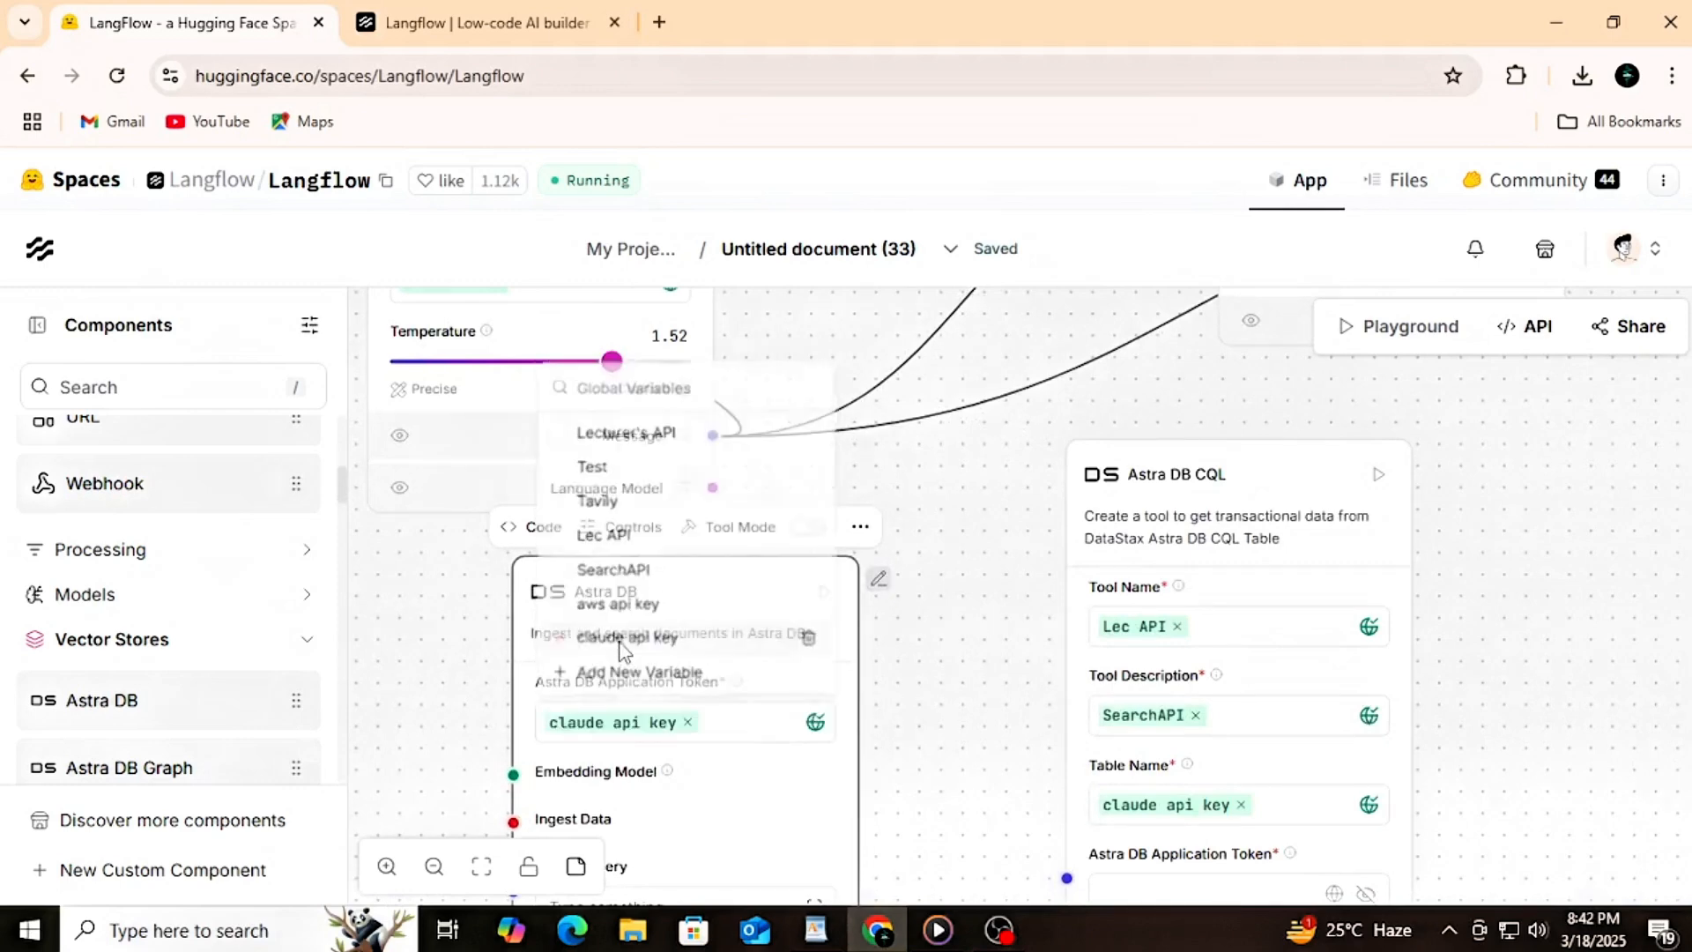
Step: Add a Listen component from the Logic category beside Astra DB CQL, below the ID Generator
{"action": "scroll", "coordinate": [919, 674], "scroll_direction": "down", "scroll_amount": 2}
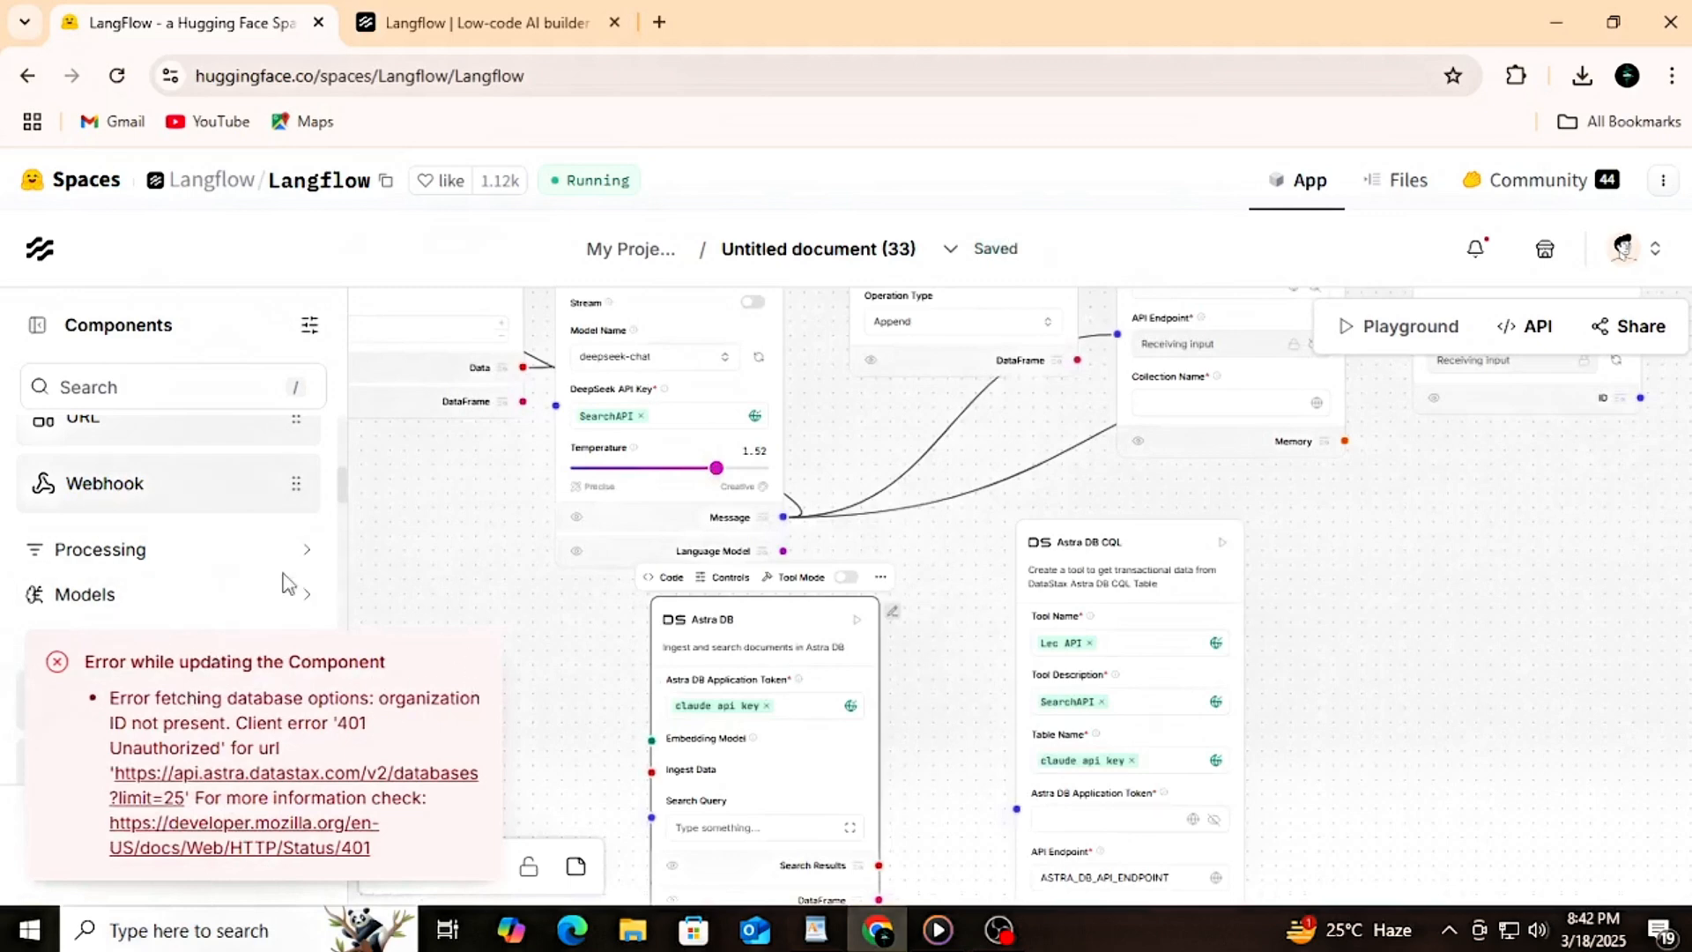
{"action": "scroll", "coordinate": [284, 583], "scroll_direction": "down", "scroll_amount": 5}
{"action": "scroll", "coordinate": [266, 582], "scroll_direction": "up", "scroll_amount": 4}
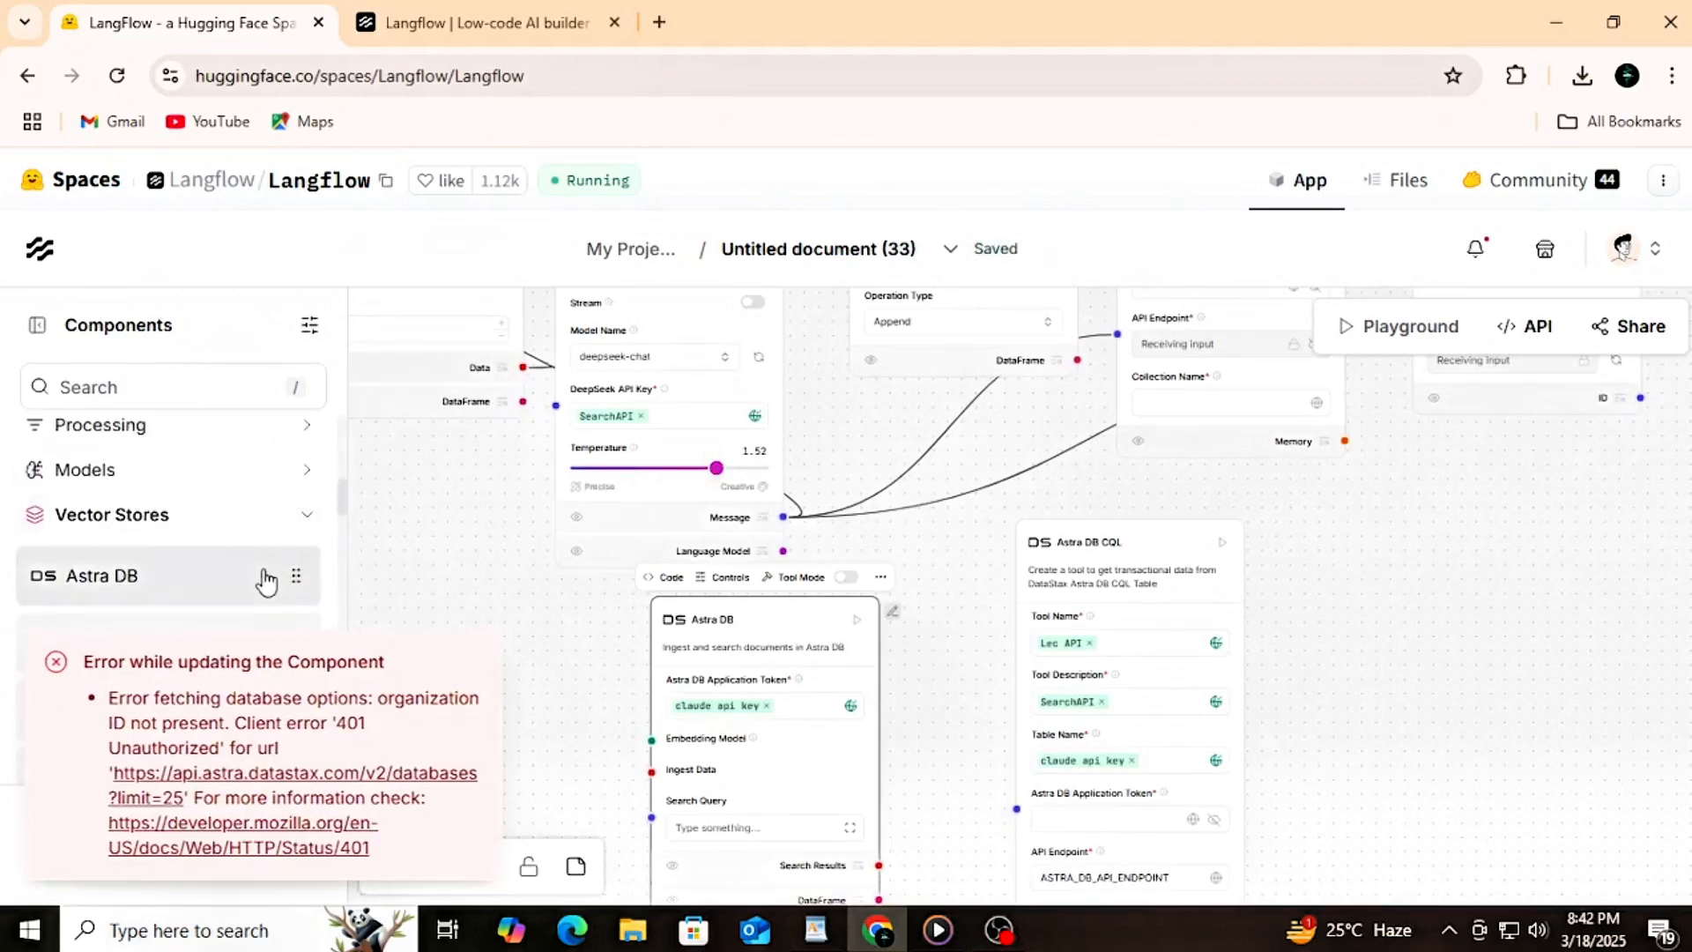
{"action": "left_click", "coordinate": [303, 518]}
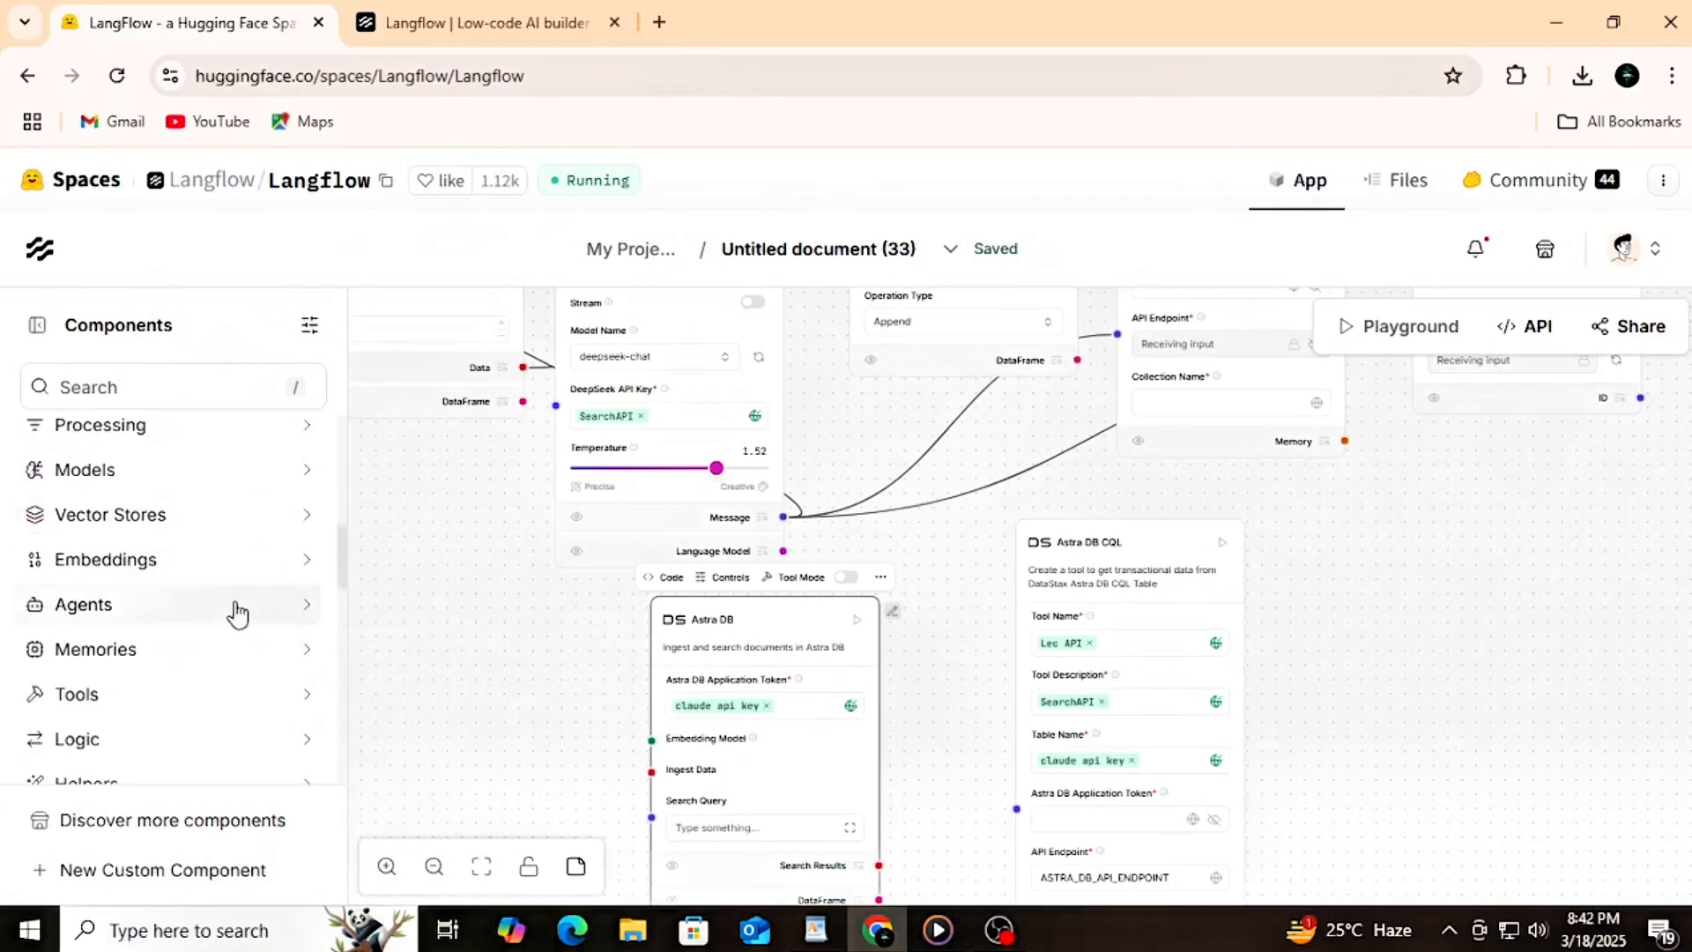
{"action": "left_click", "coordinate": [164, 736]}
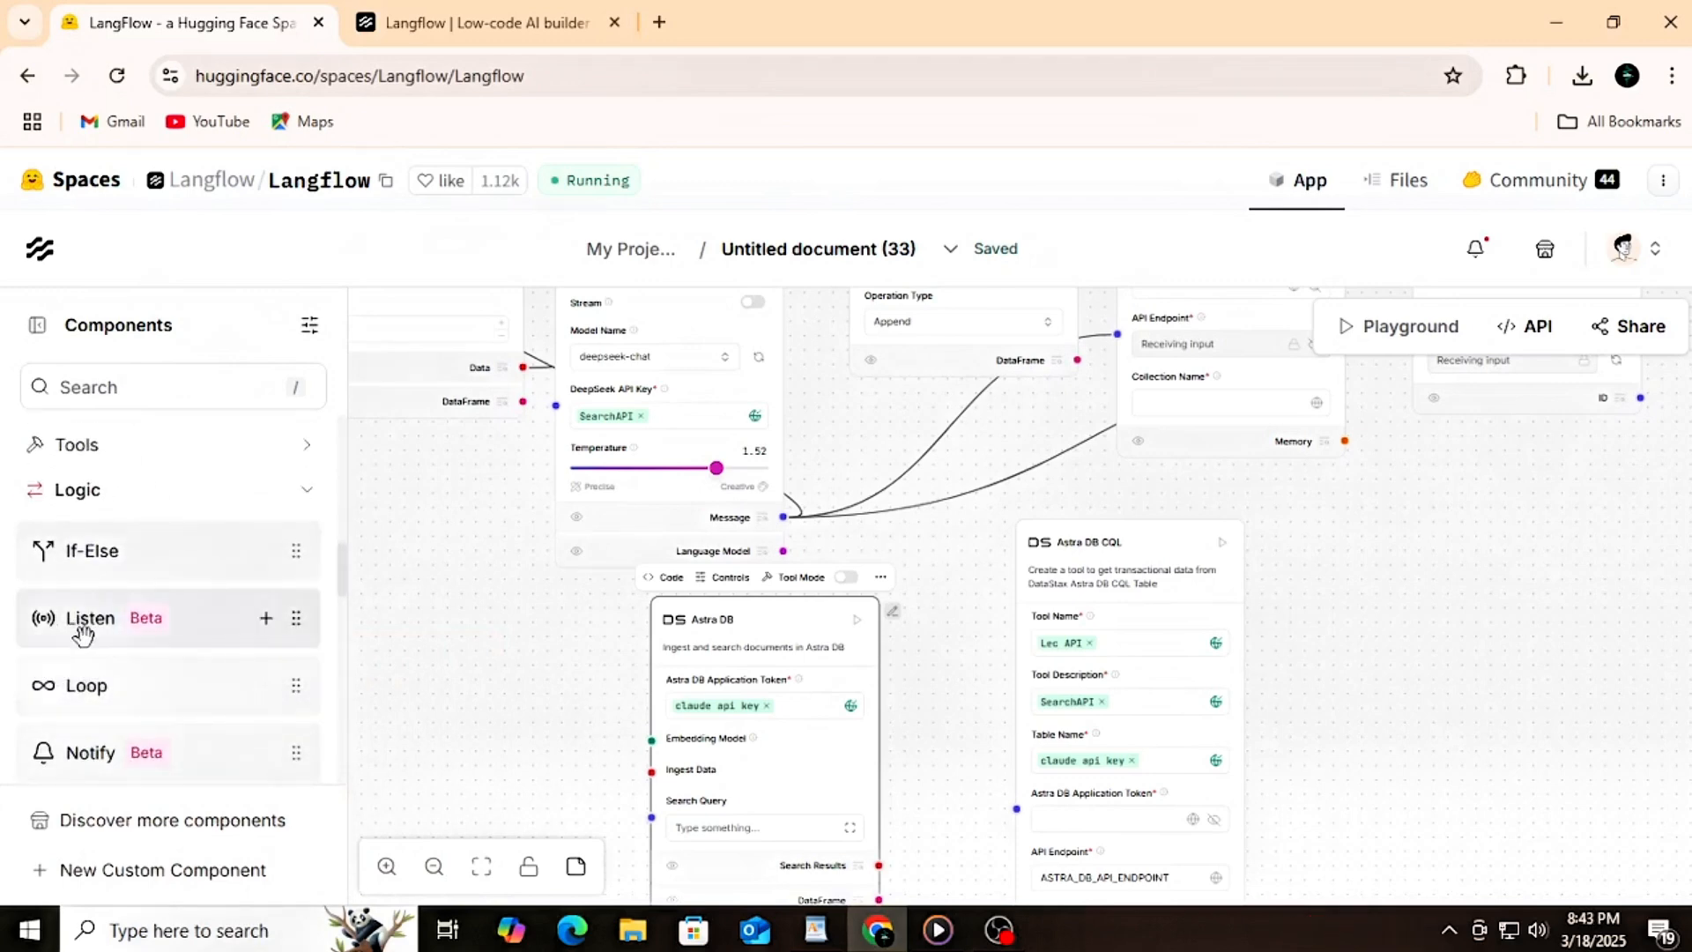
{"action": "left_click_drag", "start_coordinate": [83, 633], "coordinate": [1387, 571]}
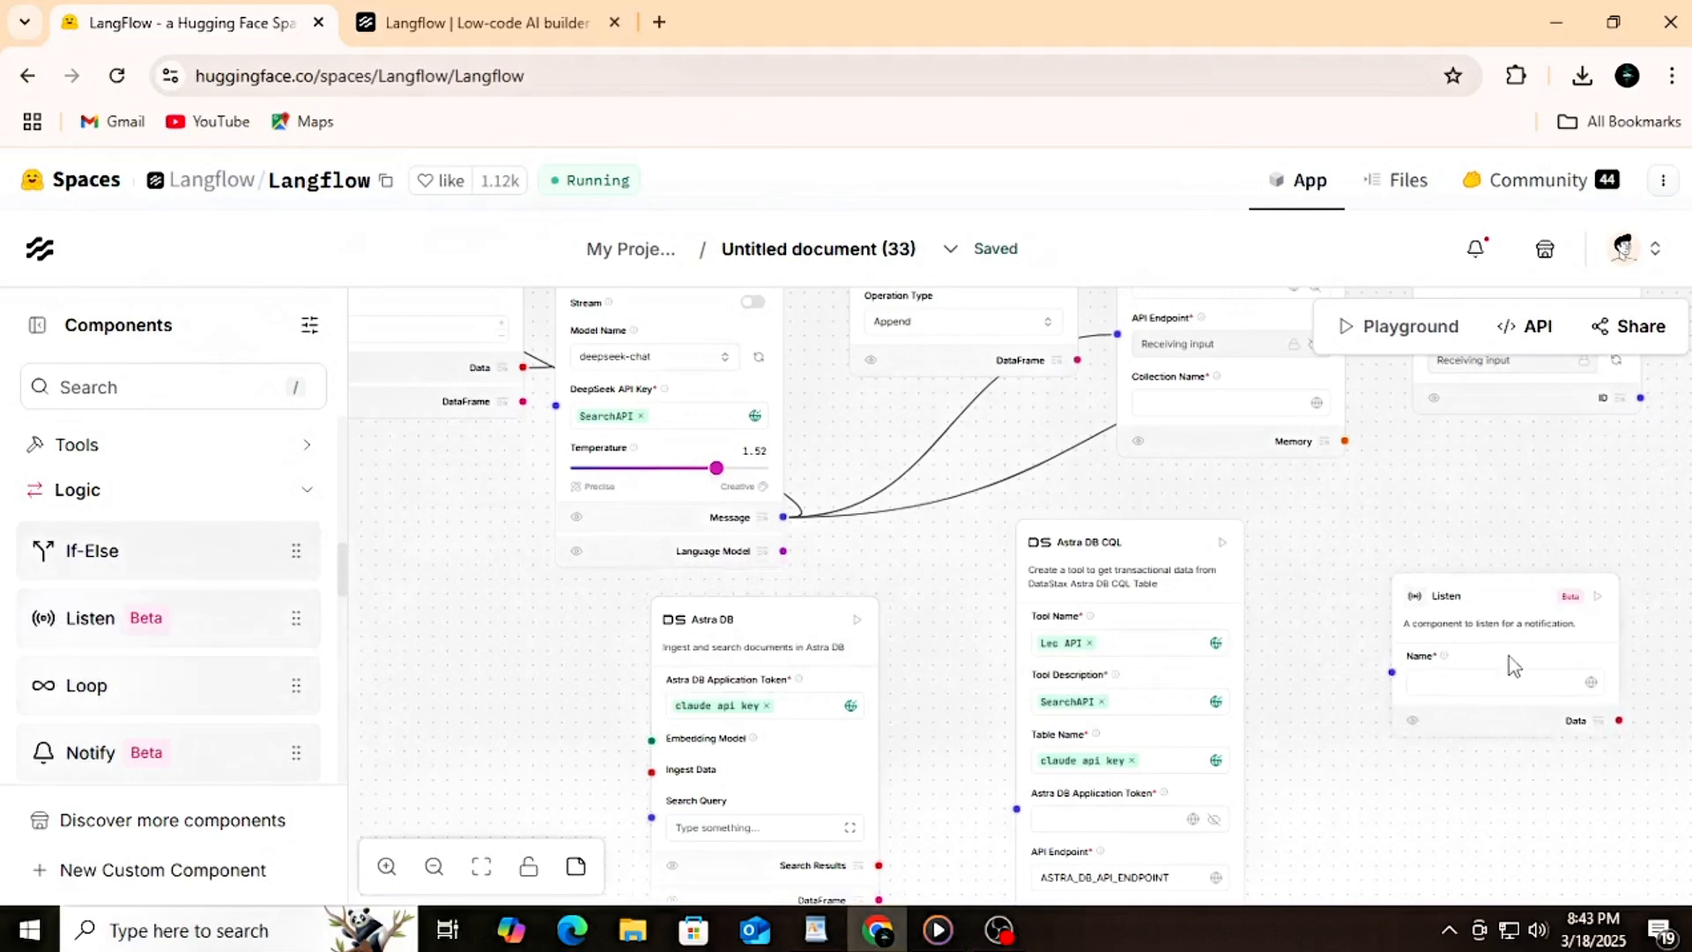
Step: Set the Listen component's Name to the global variable SearchAPI
{"action": "scroll", "coordinate": [1512, 665], "scroll_direction": "up", "scroll_amount": 5}
{"action": "left_click_drag", "start_coordinate": [1117, 605], "coordinate": [631, 491]}
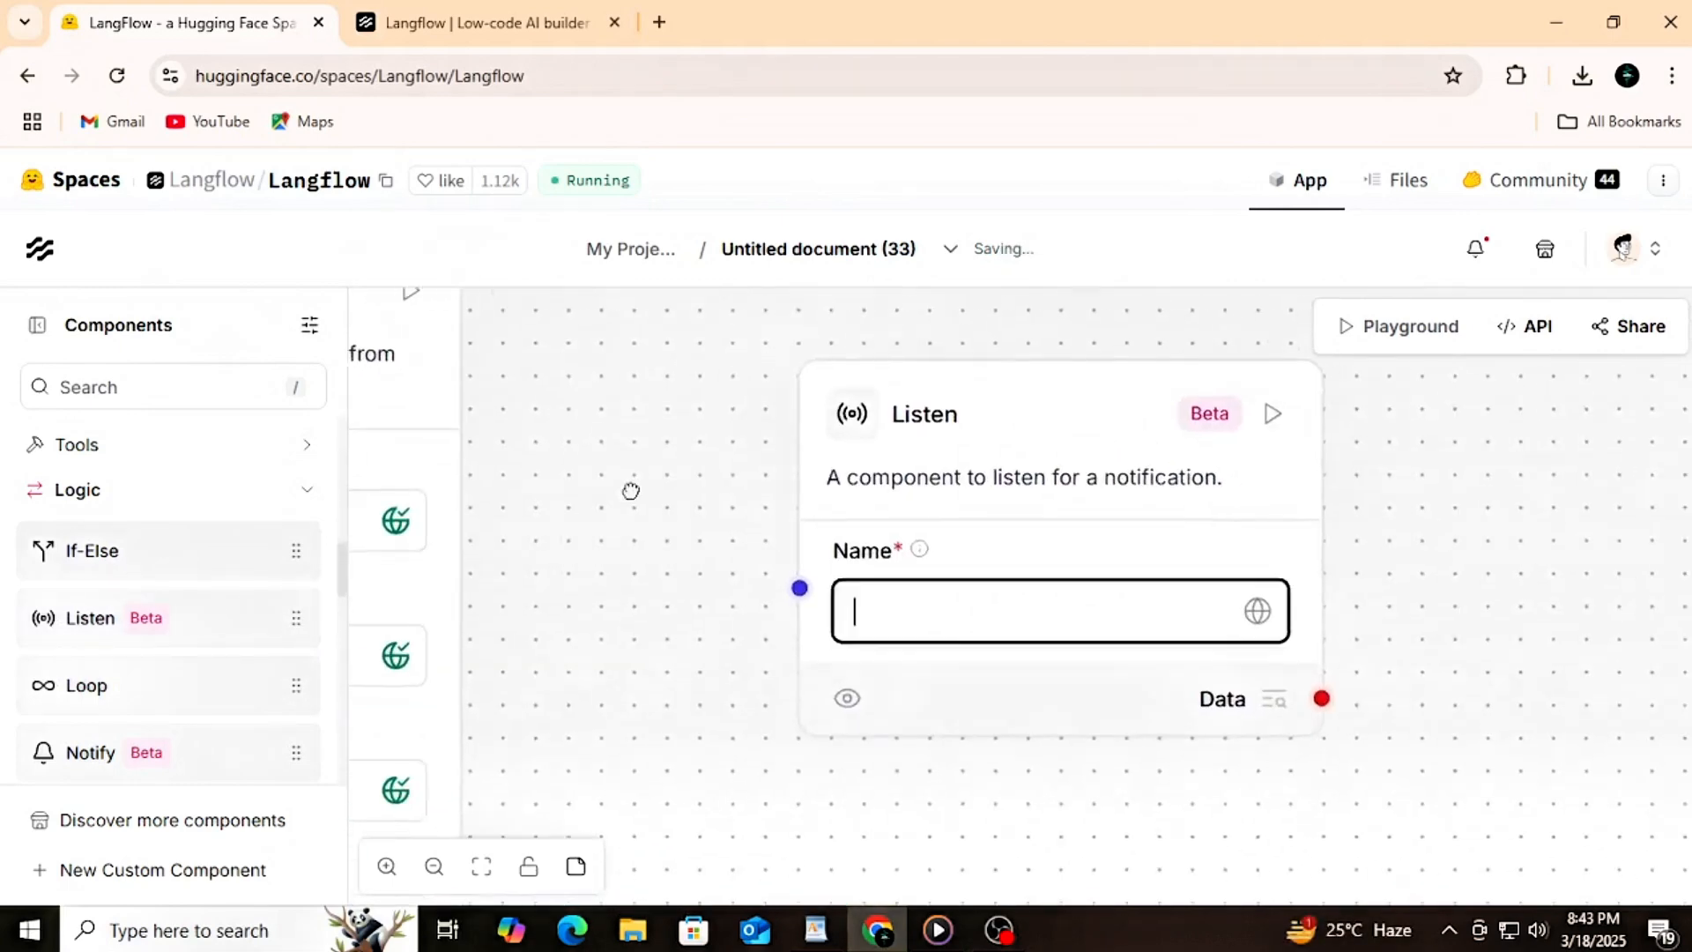
{"action": "left_click", "coordinate": [1209, 610]}
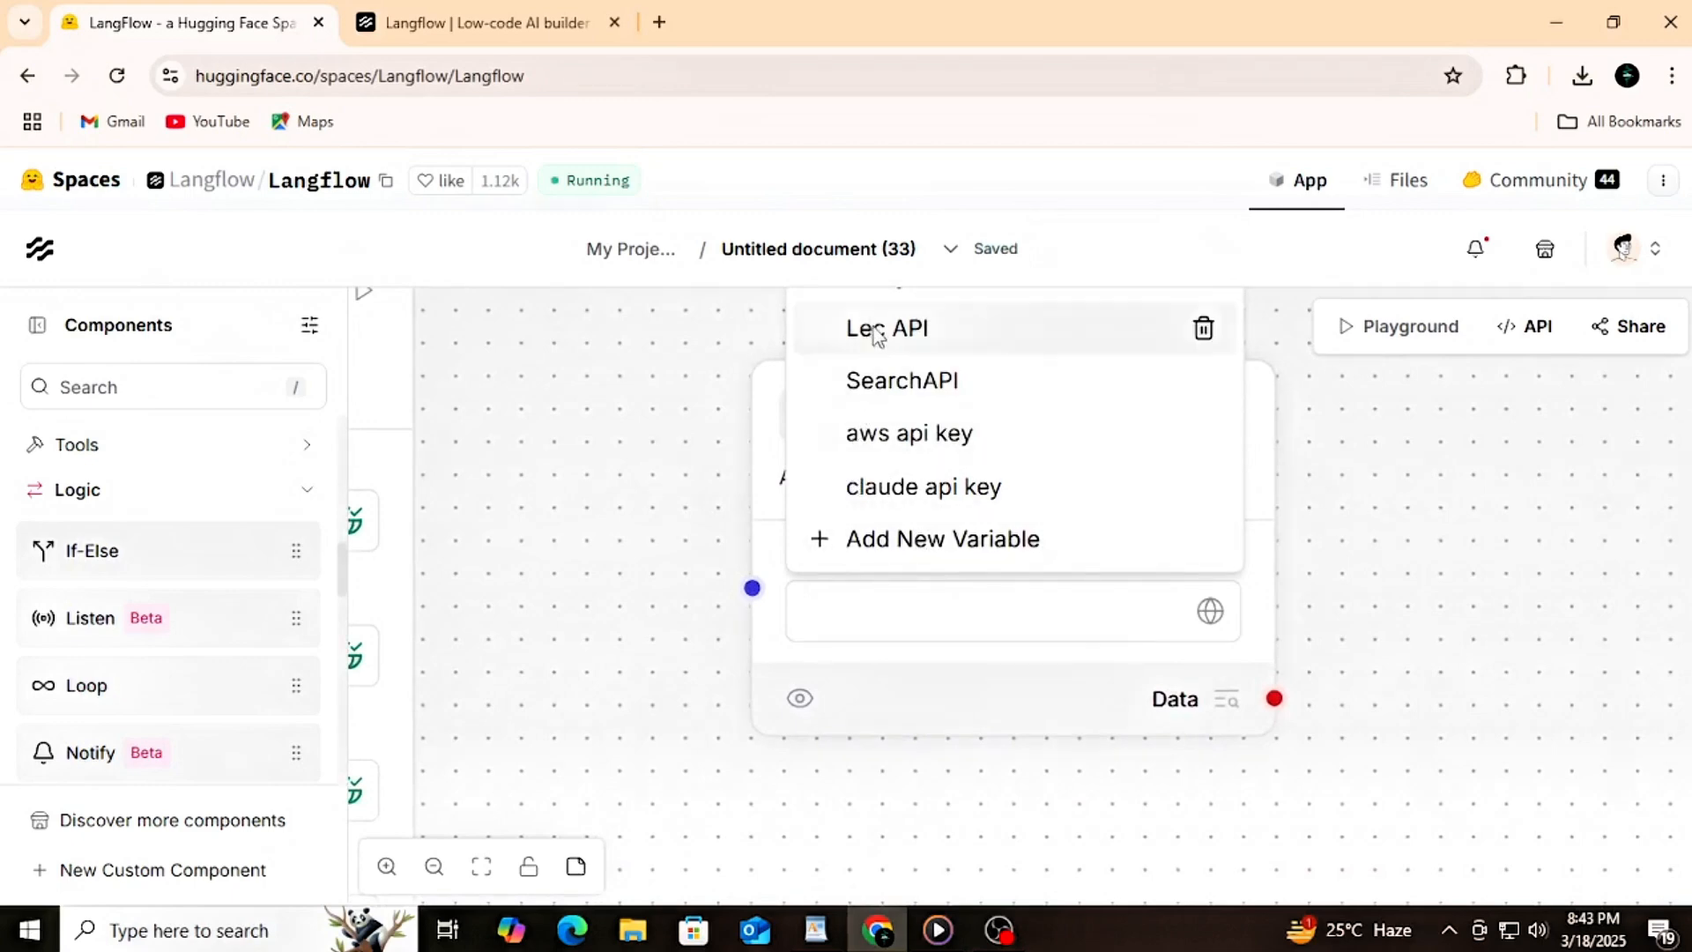
{"action": "left_click", "coordinate": [877, 382]}
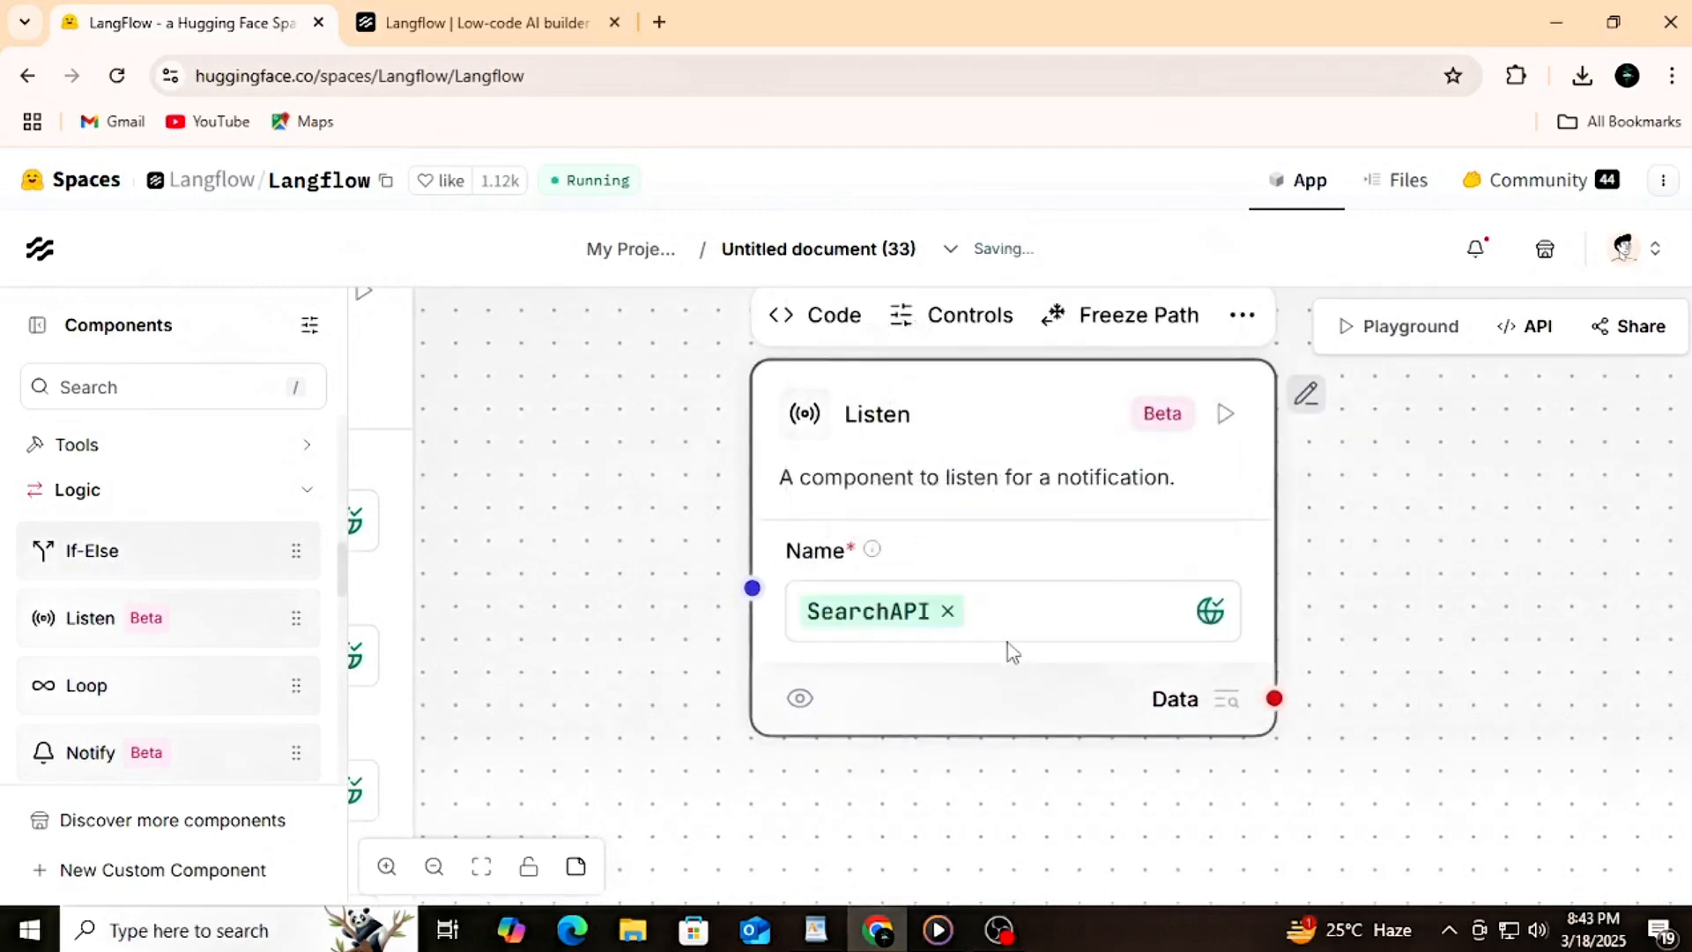
Step: Add a Current Date component from the Helpers category beside the Listen component, below and past the ID Generator
{"action": "scroll", "coordinate": [1388, 527], "scroll_direction": "down", "scroll_amount": 3}
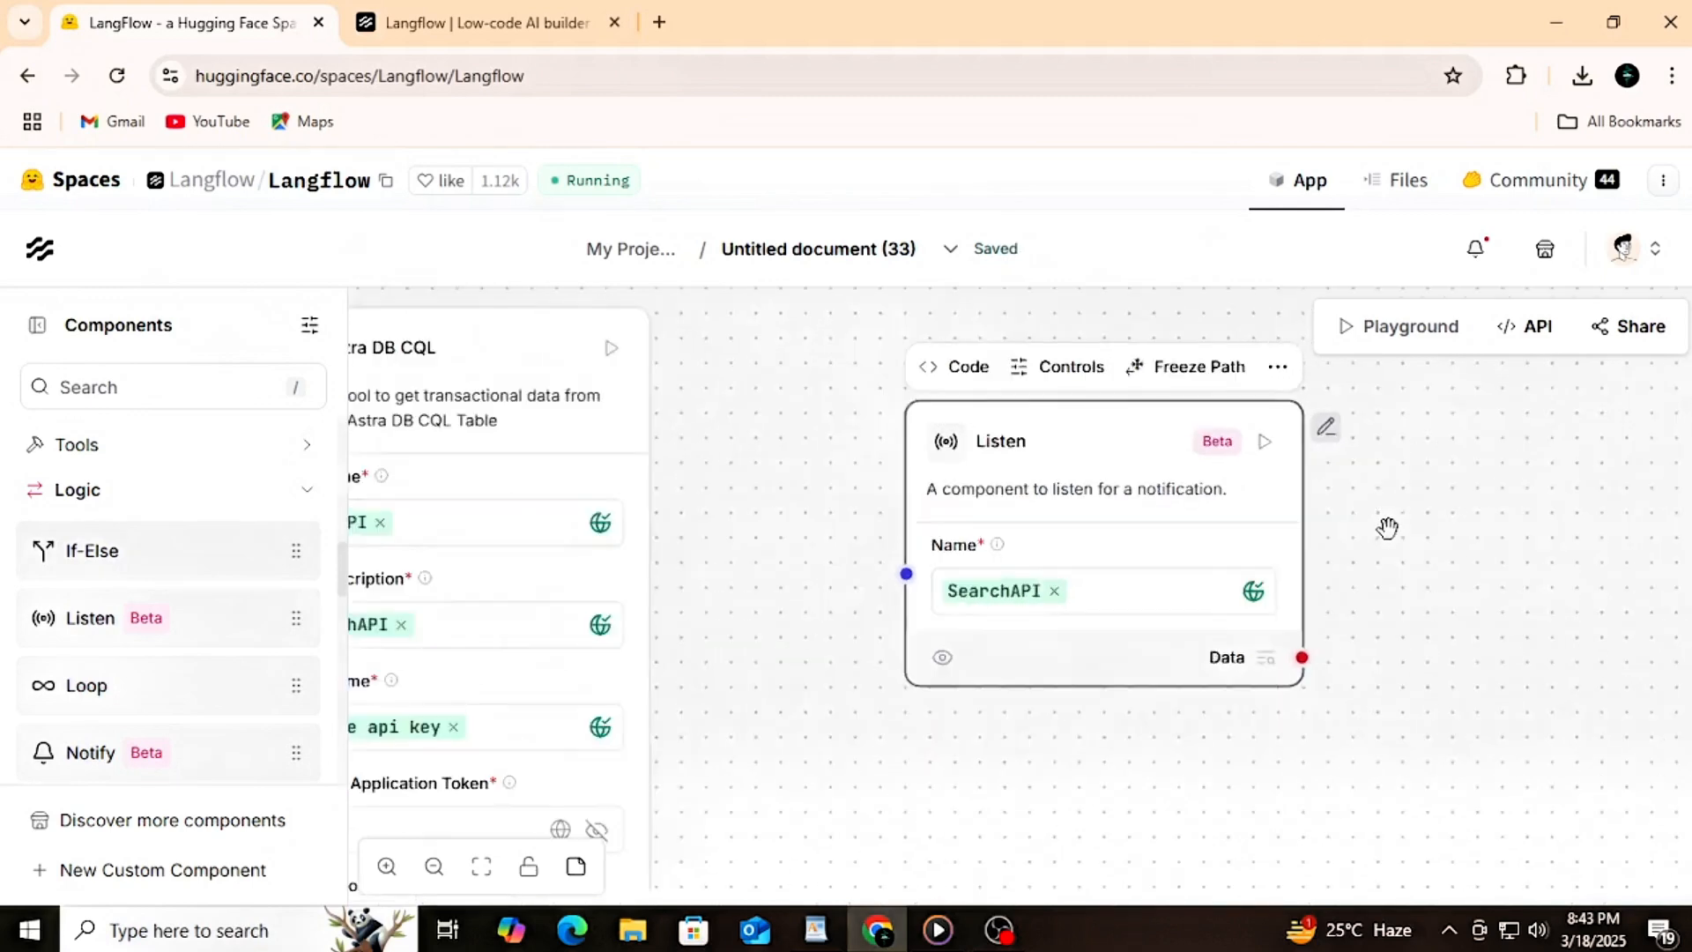
{"action": "scroll", "coordinate": [1388, 527], "scroll_direction": "down", "scroll_amount": 5}
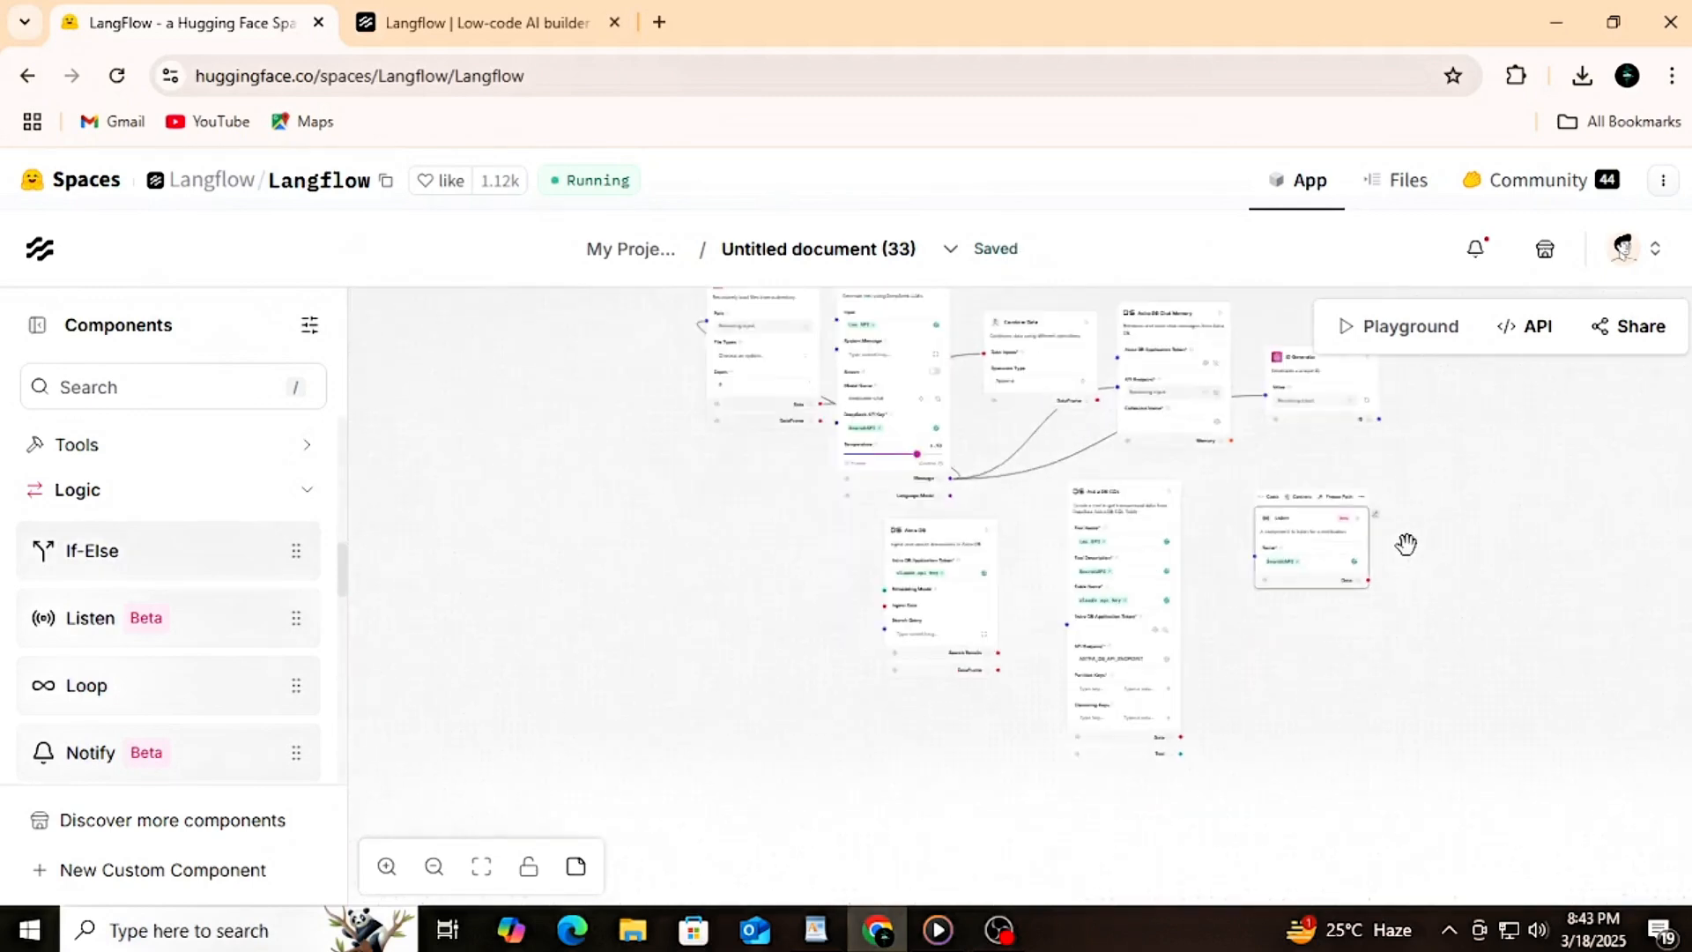
{"action": "scroll", "coordinate": [1406, 544], "scroll_direction": "up", "scroll_amount": 2}
{"action": "left_click_drag", "start_coordinate": [1460, 427], "coordinate": [1421, 664]}
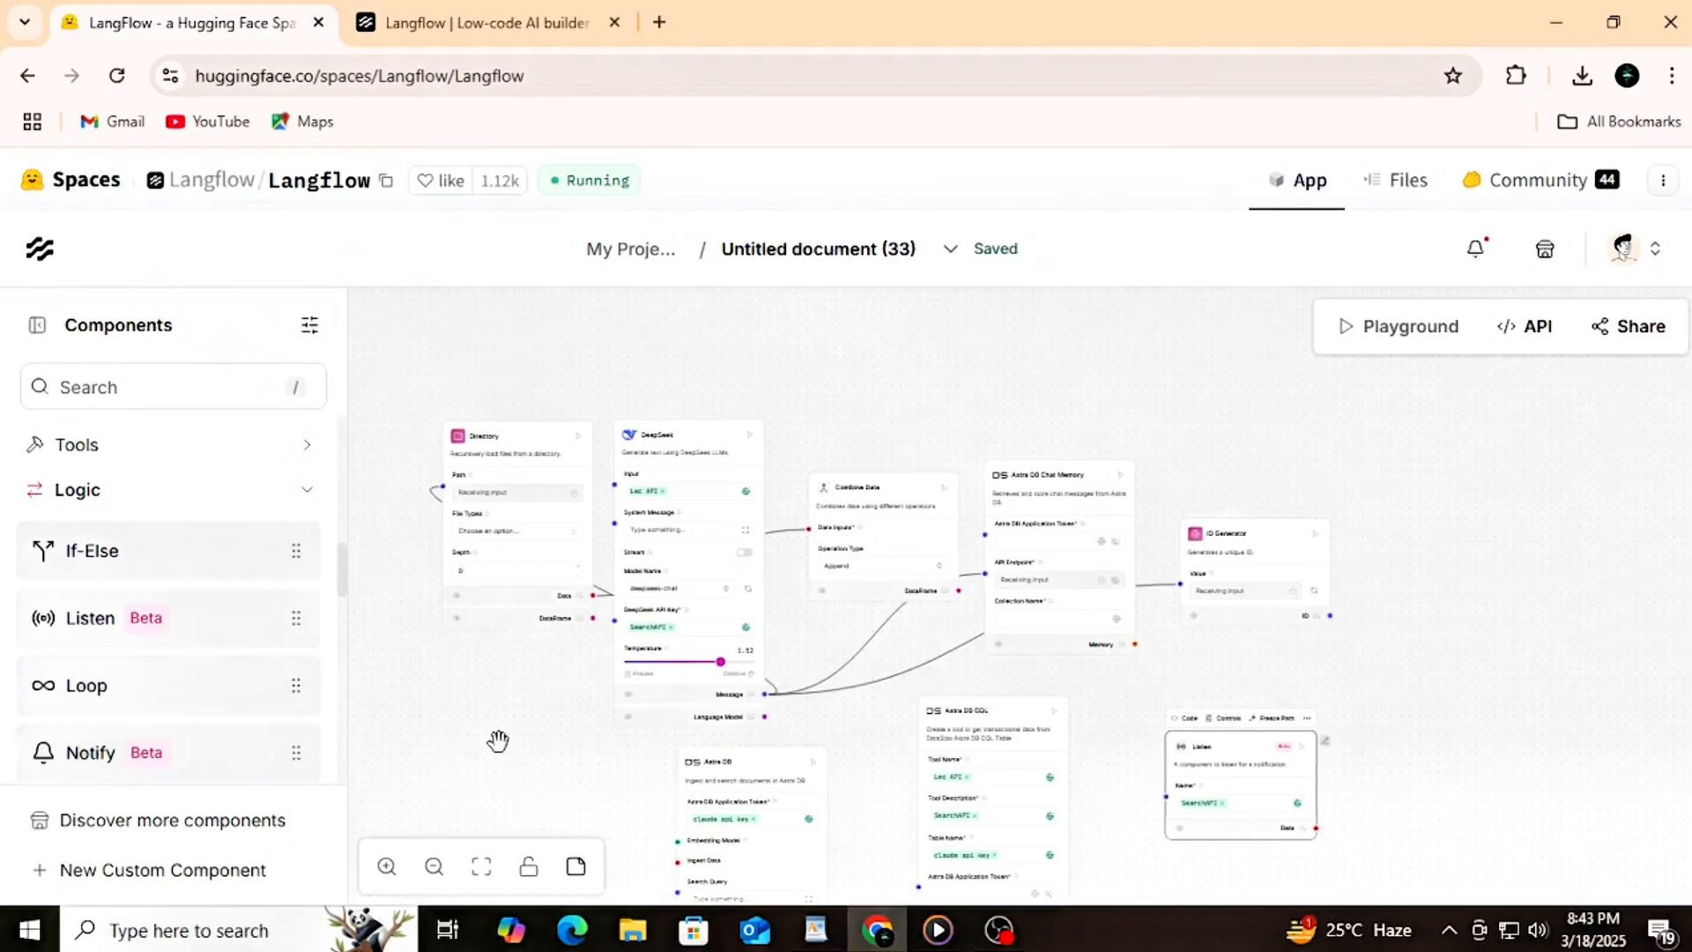
{"action": "left_click", "coordinate": [272, 490]}
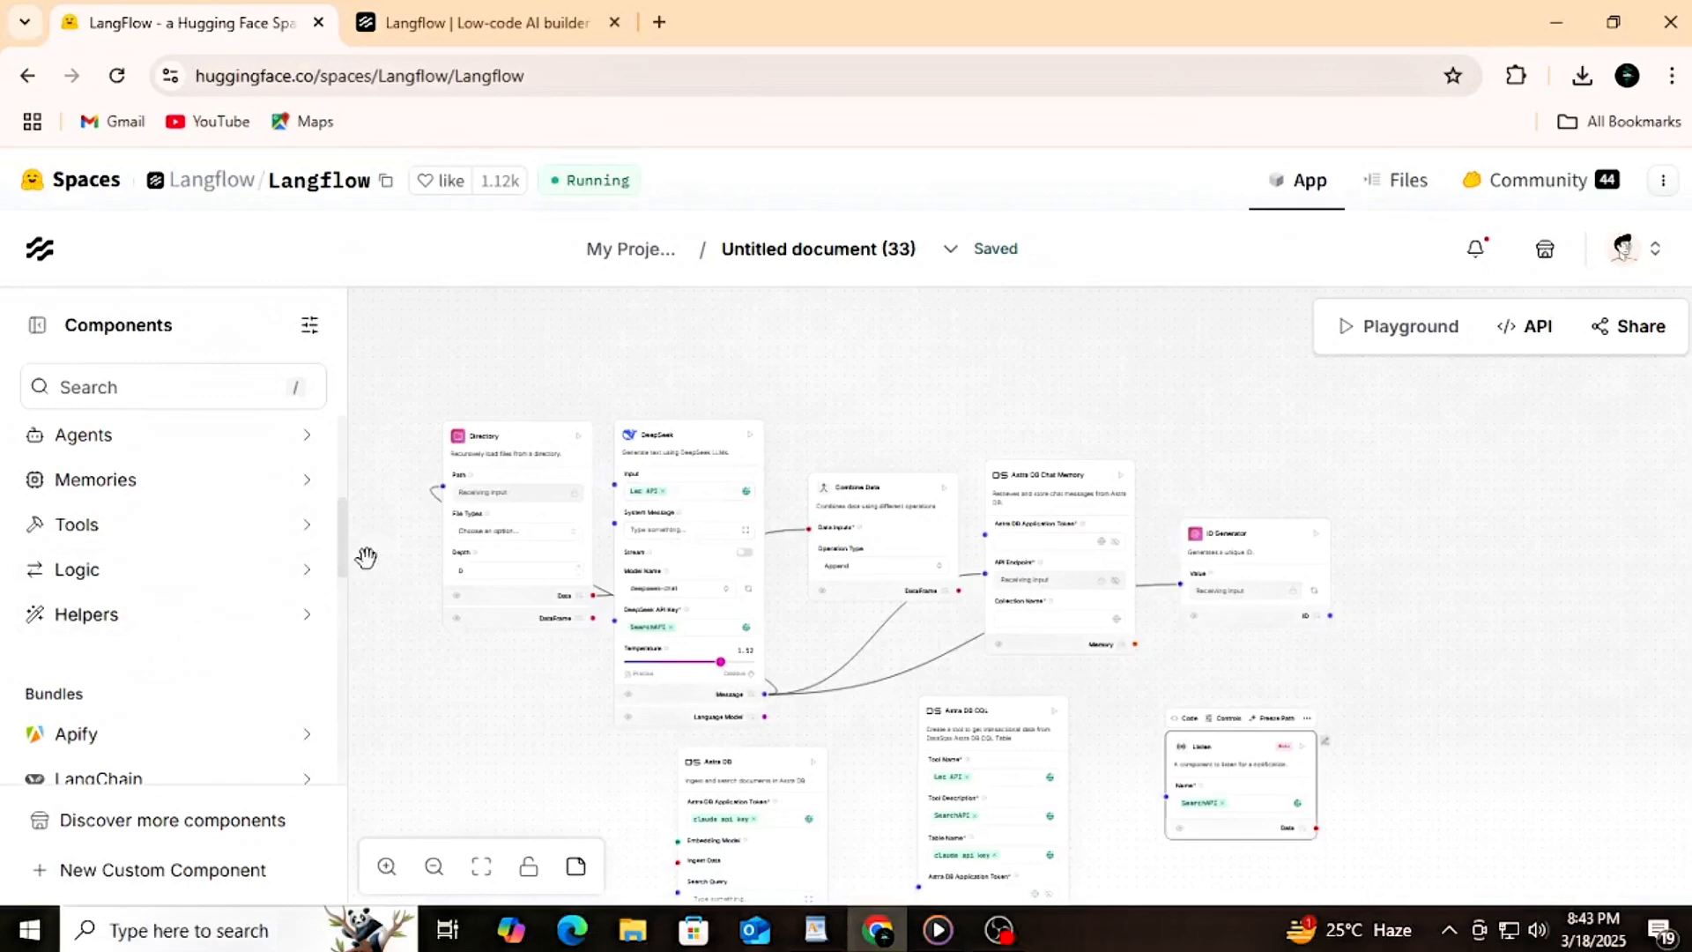
{"action": "left_click", "coordinate": [290, 627]}
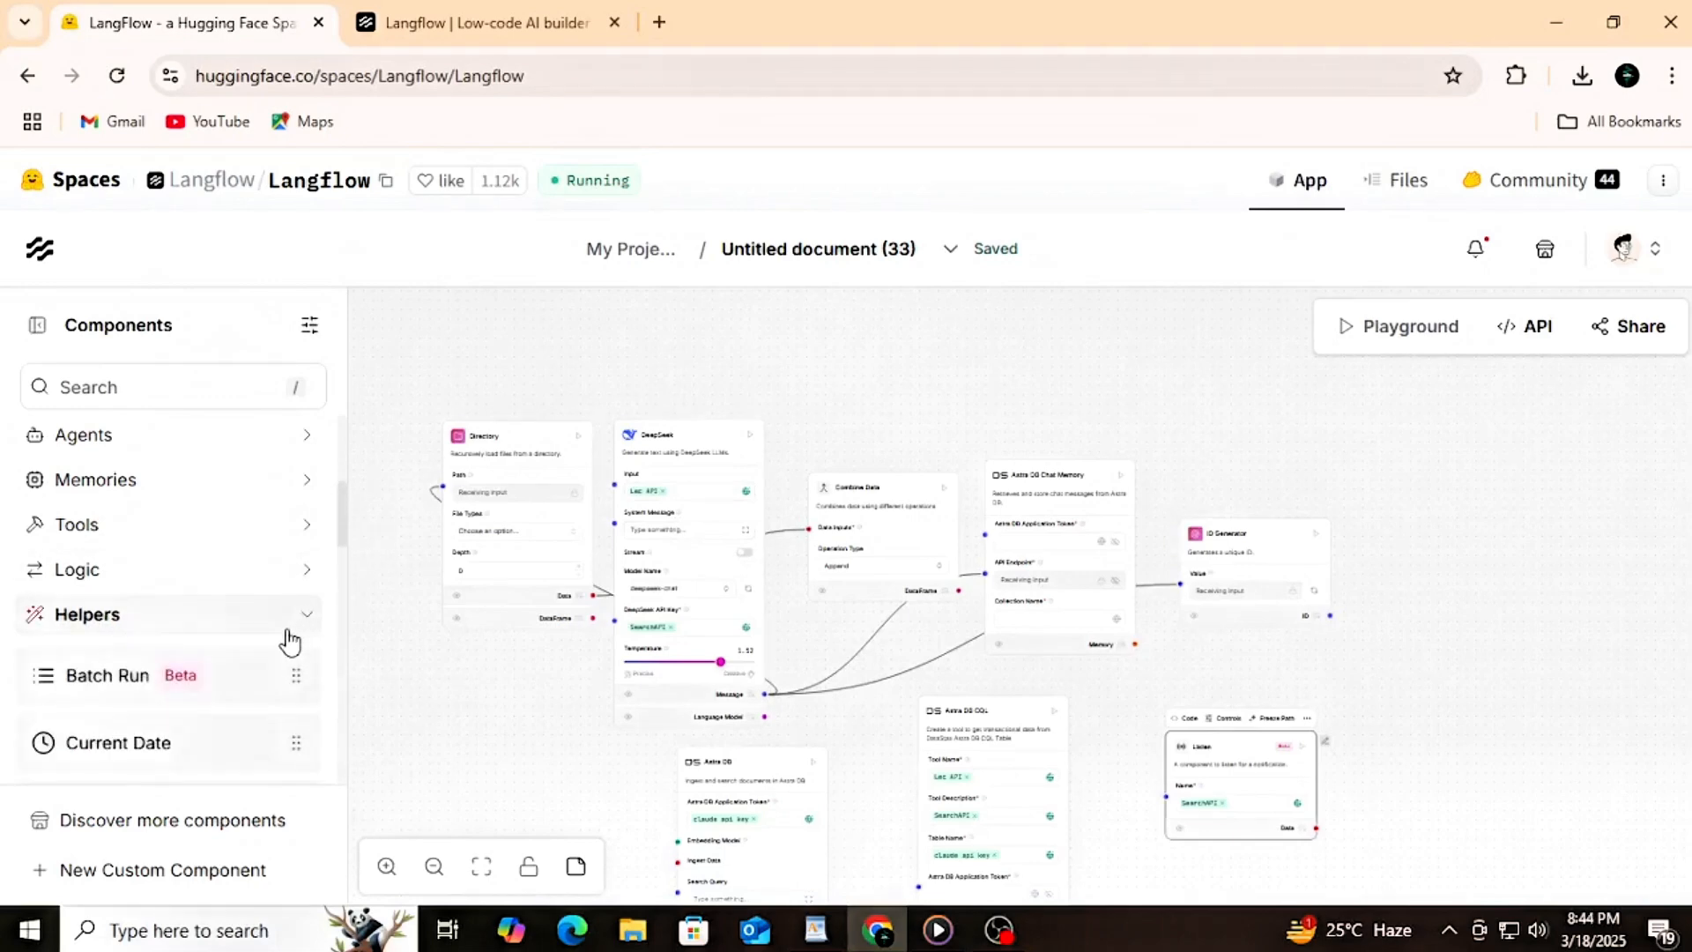
{"action": "scroll", "coordinate": [287, 635], "scroll_direction": "down", "scroll_amount": 1}
{"action": "scroll", "coordinate": [265, 630], "scroll_direction": "down", "scroll_amount": 1}
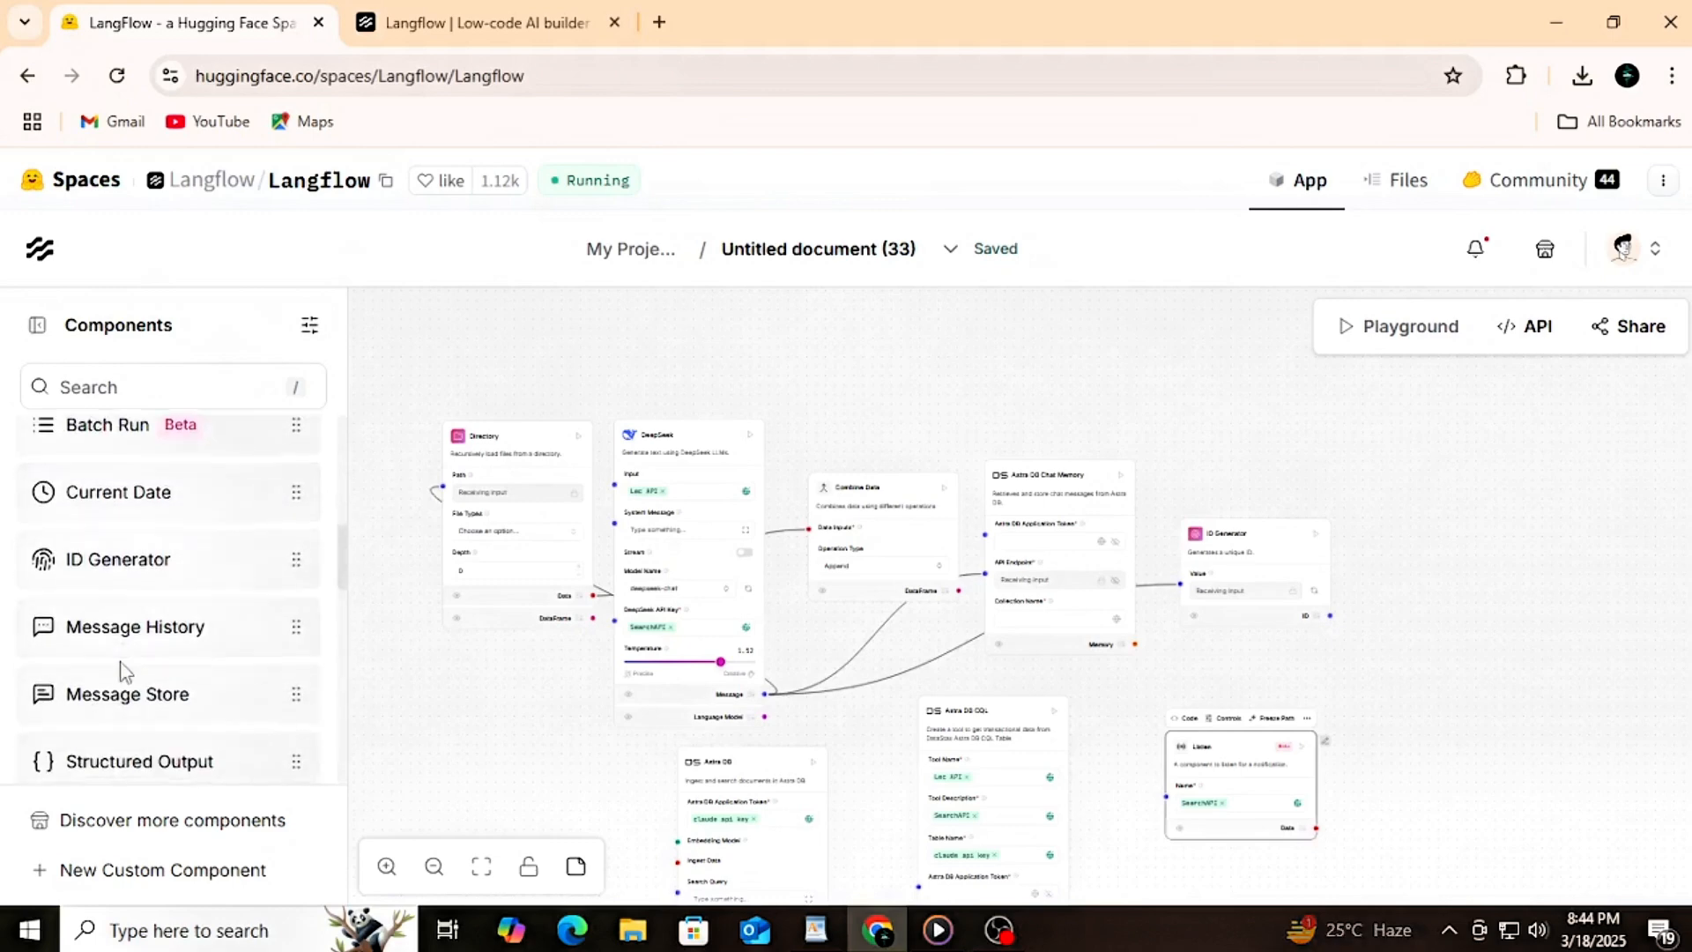
{"action": "scroll", "coordinate": [132, 644], "scroll_direction": "down", "scroll_amount": 3}
{"action": "scroll", "coordinate": [136, 630], "scroll_direction": "up", "scroll_amount": 4}
{"action": "left_click_drag", "start_coordinate": [85, 639], "coordinate": [1382, 654]}
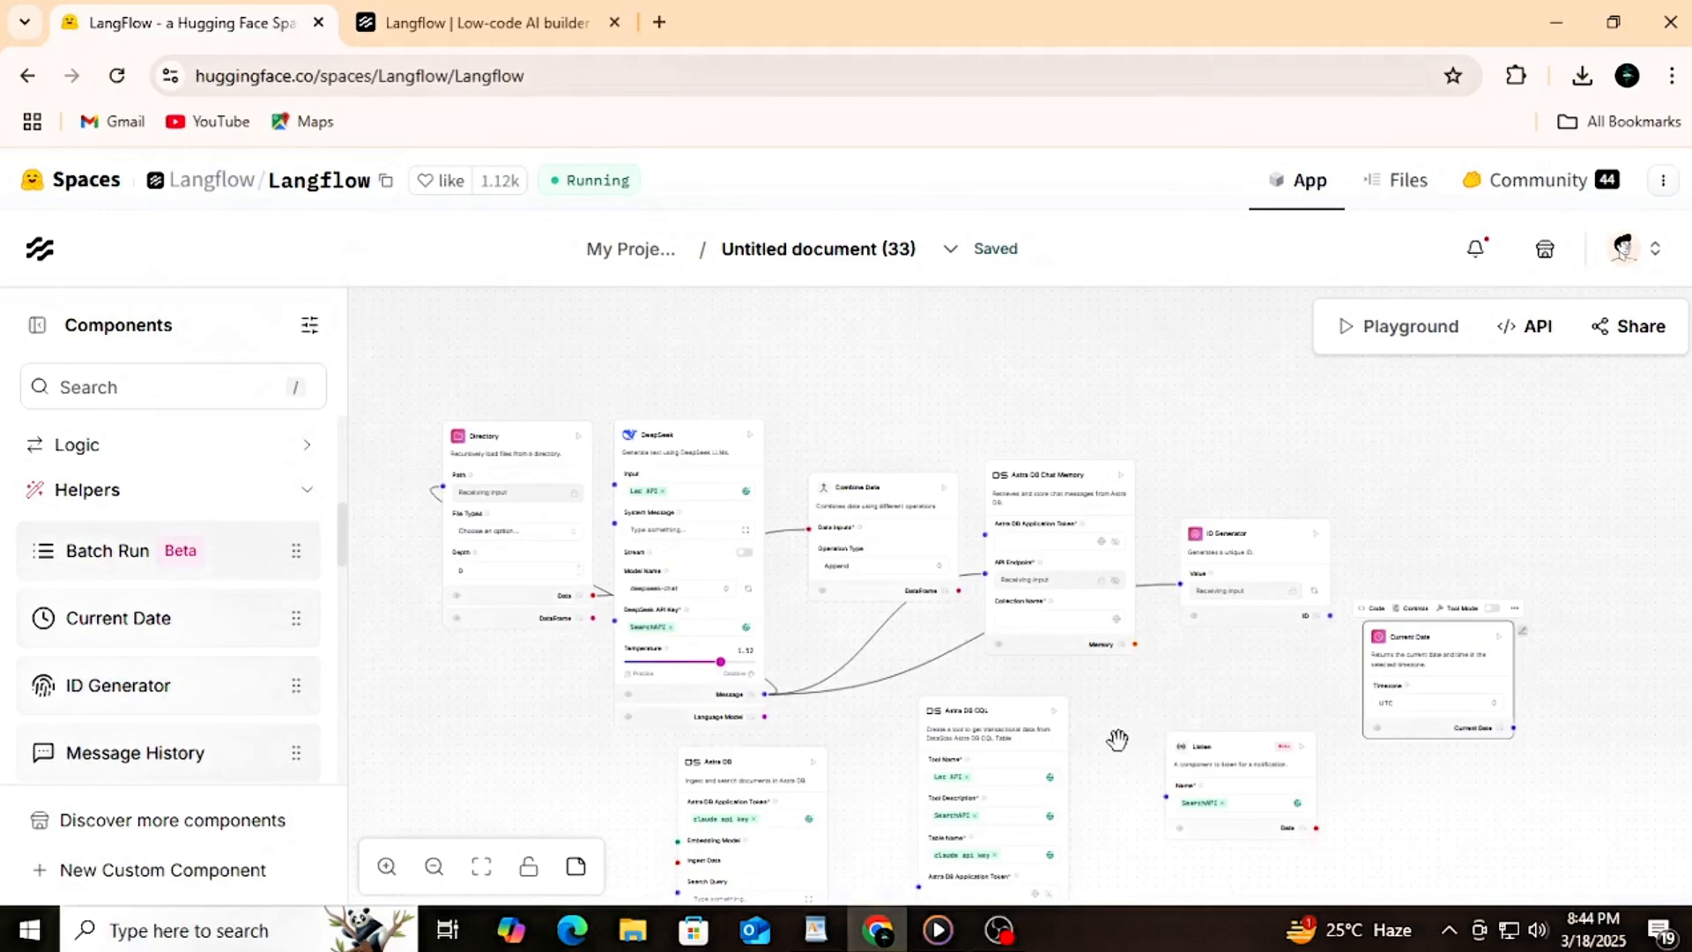
Step: Run the Current Date component
{"action": "scroll", "coordinate": [1118, 741], "scroll_direction": "up", "scroll_amount": 4}
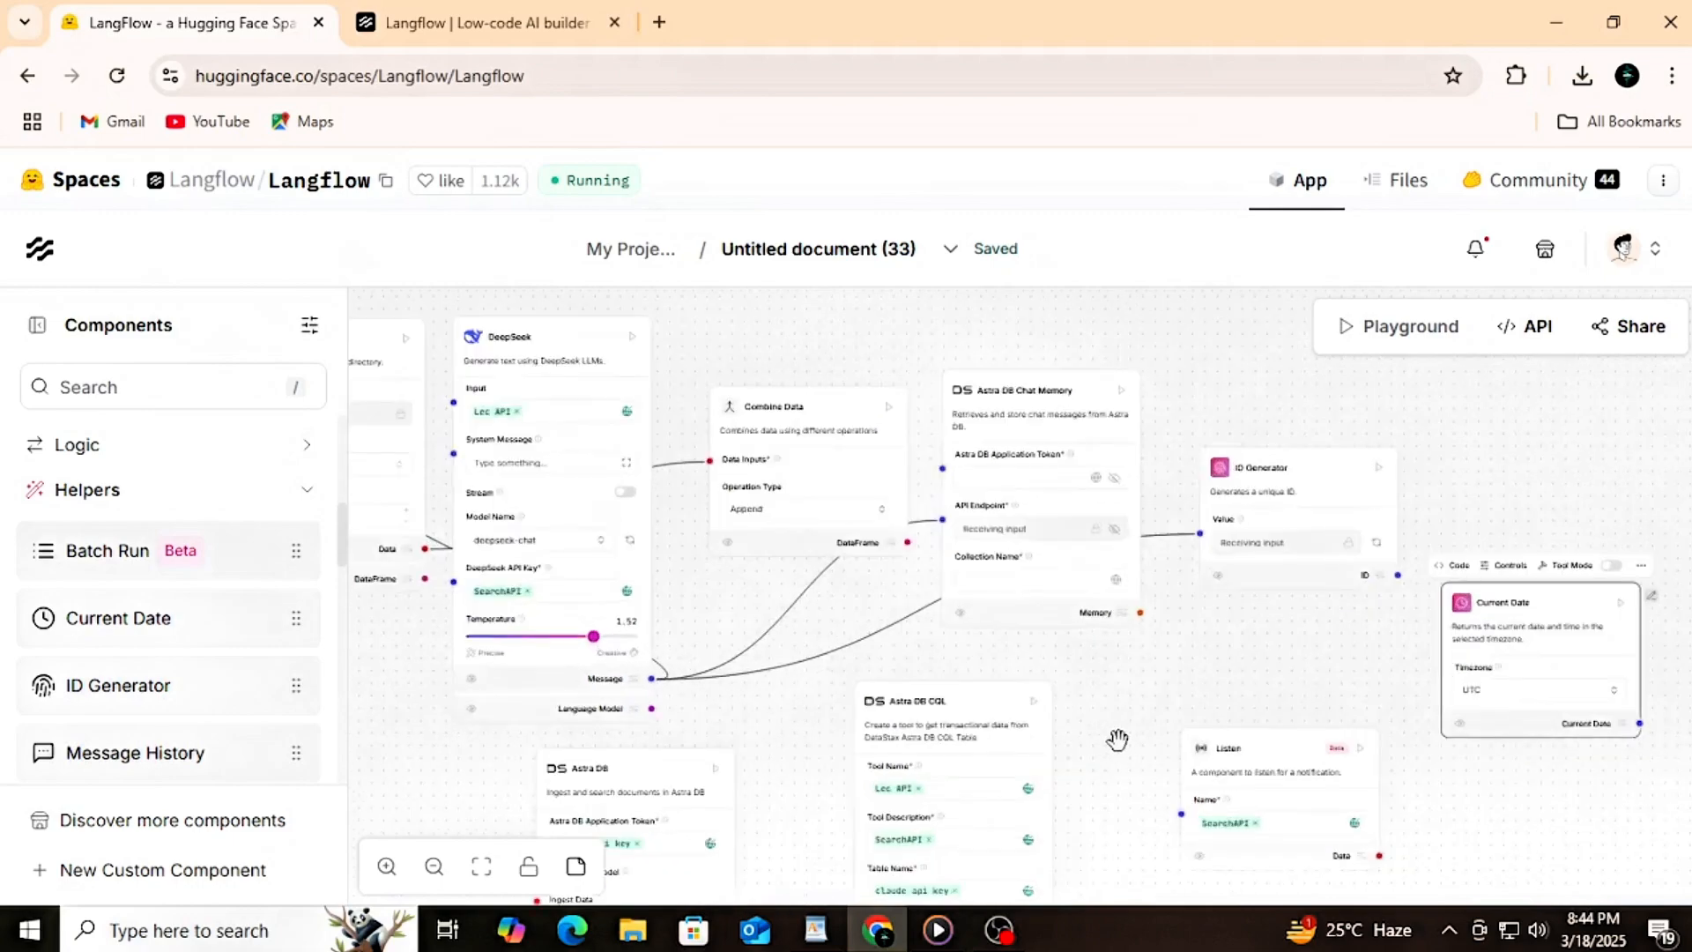
{"action": "scroll", "coordinate": [1117, 740], "scroll_direction": "down", "scroll_amount": 4}
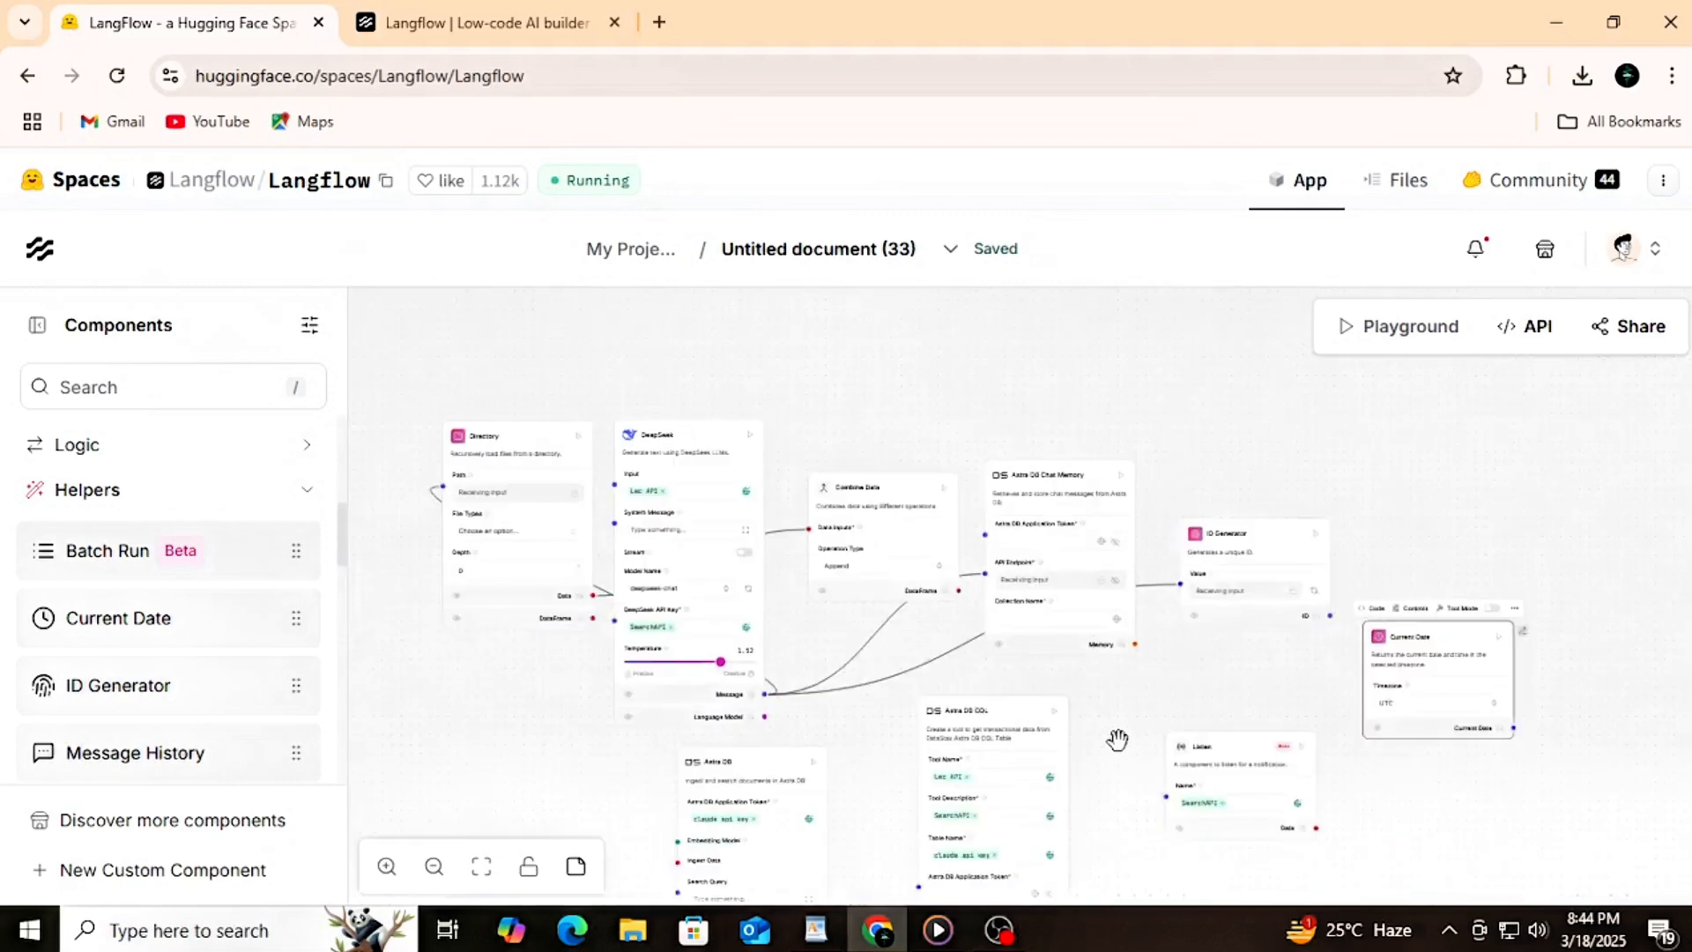
{"action": "left_click", "coordinate": [1504, 647]}
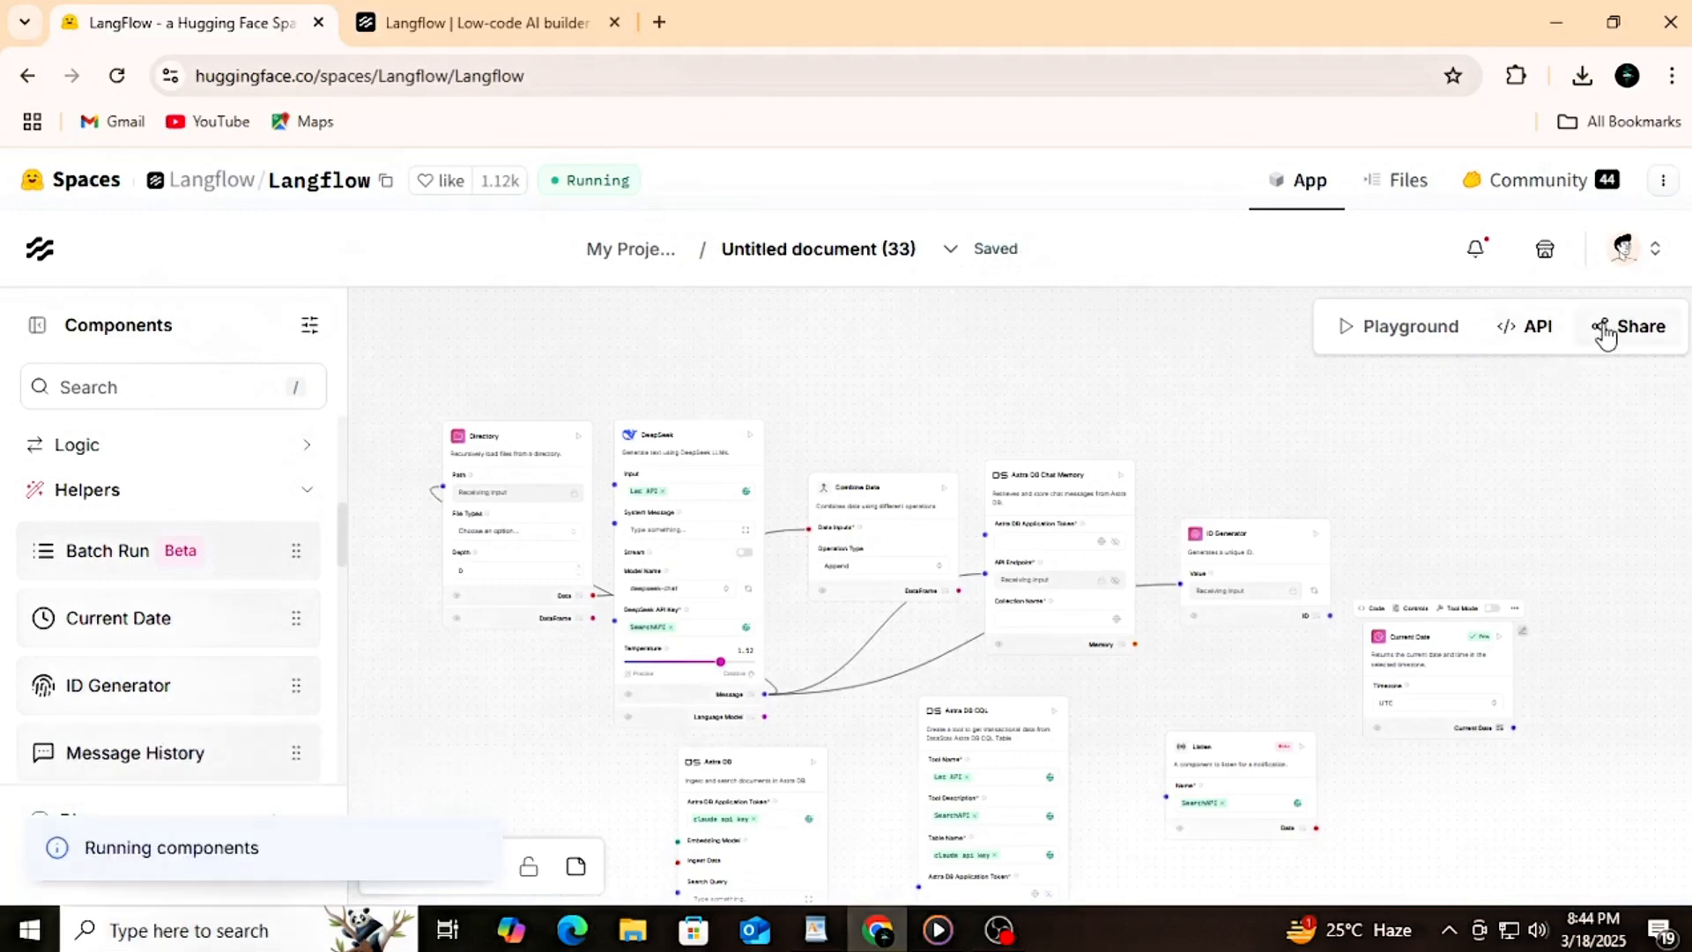
Step: View the flow's sharing options and close them without publishing or exporting
{"action": "left_click", "coordinate": [1606, 333]}
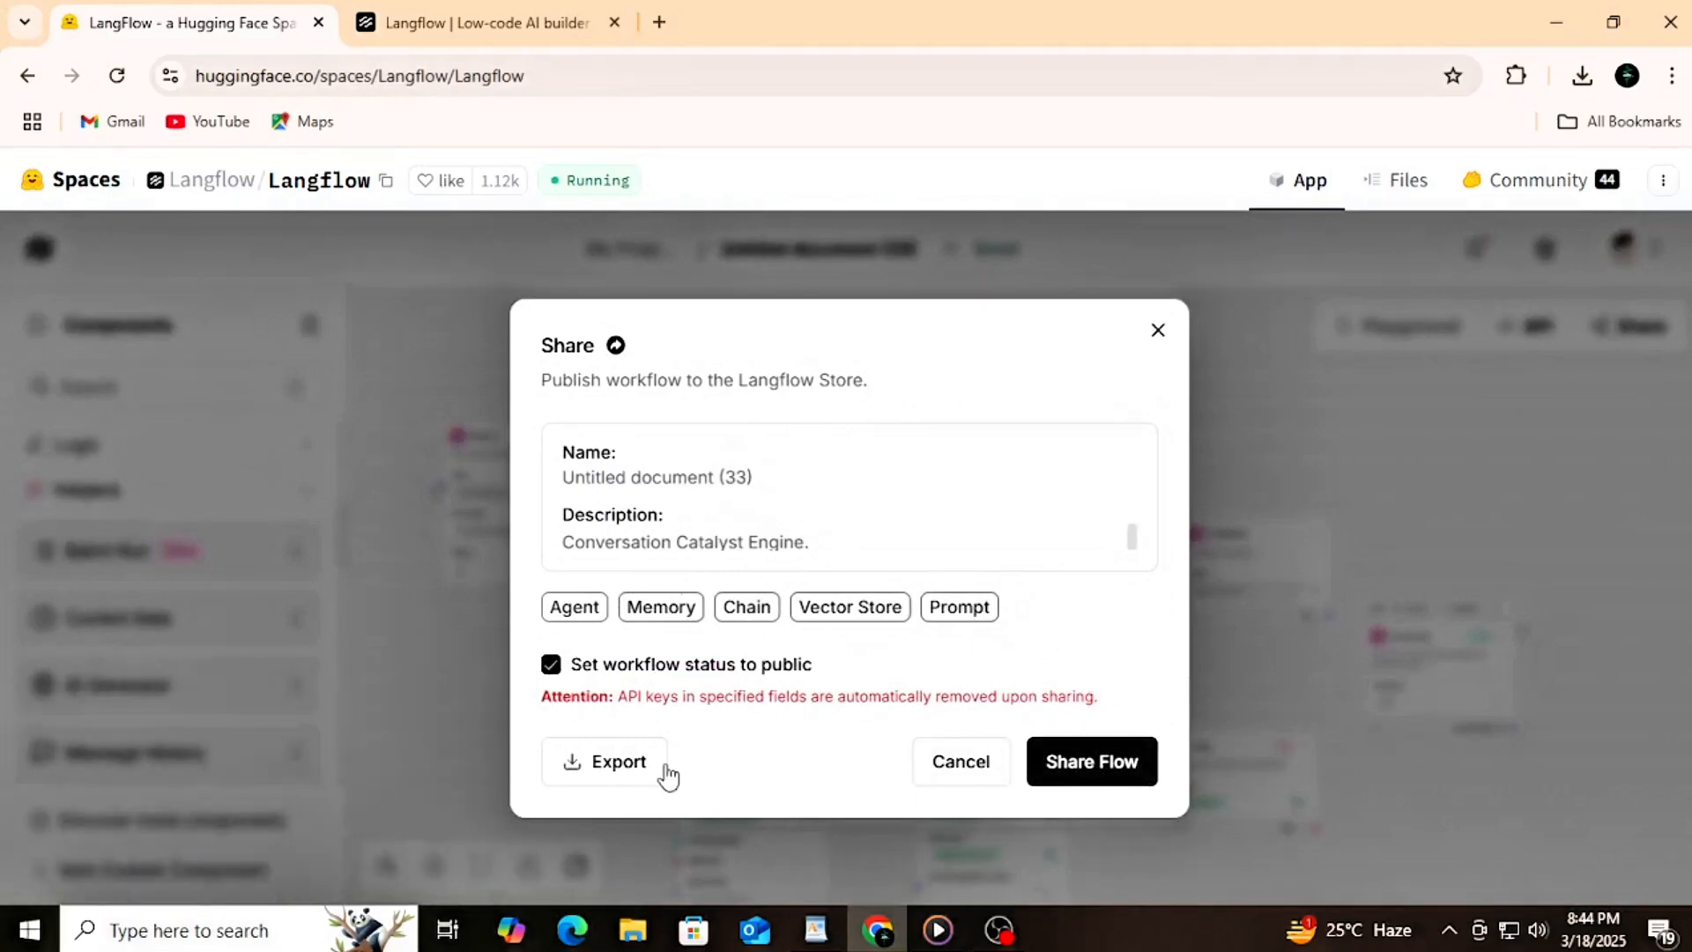
{"action": "left_click", "coordinate": [977, 775]}
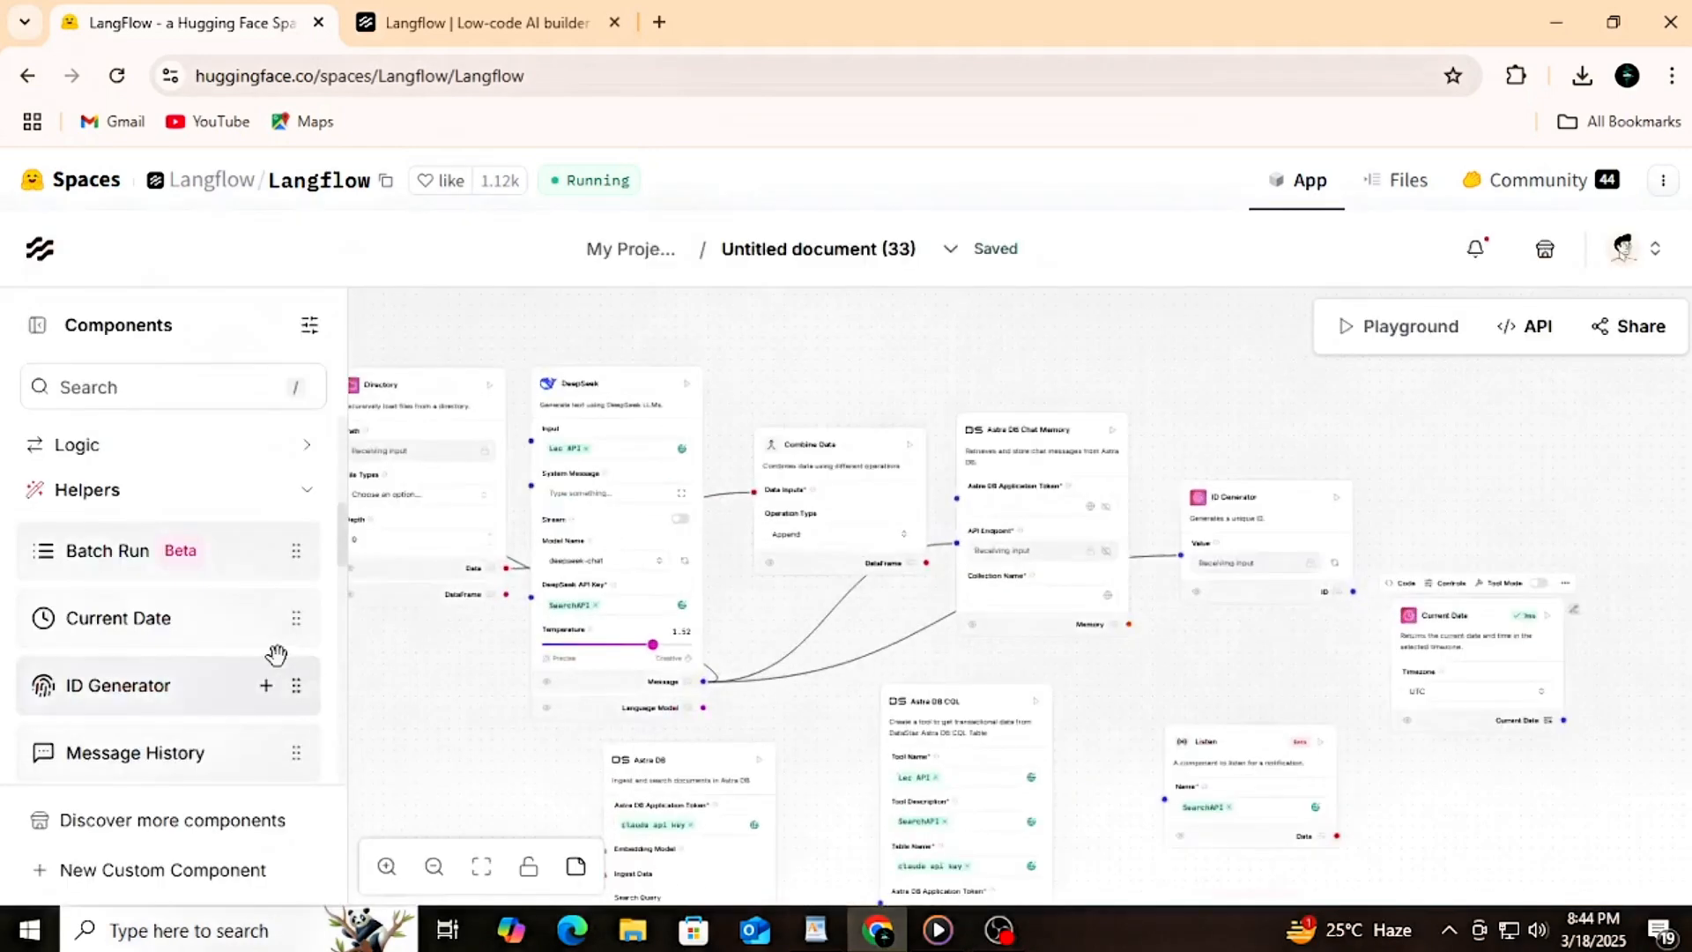
Step: Add an Azure OpenAI component from the Models category above the ID Generator and fit the whole flow in view
{"action": "scroll", "coordinate": [236, 576], "scroll_direction": "up", "scroll_amount": 2}
{"action": "scroll", "coordinate": [235, 577], "scroll_direction": "up", "scroll_amount": 5}
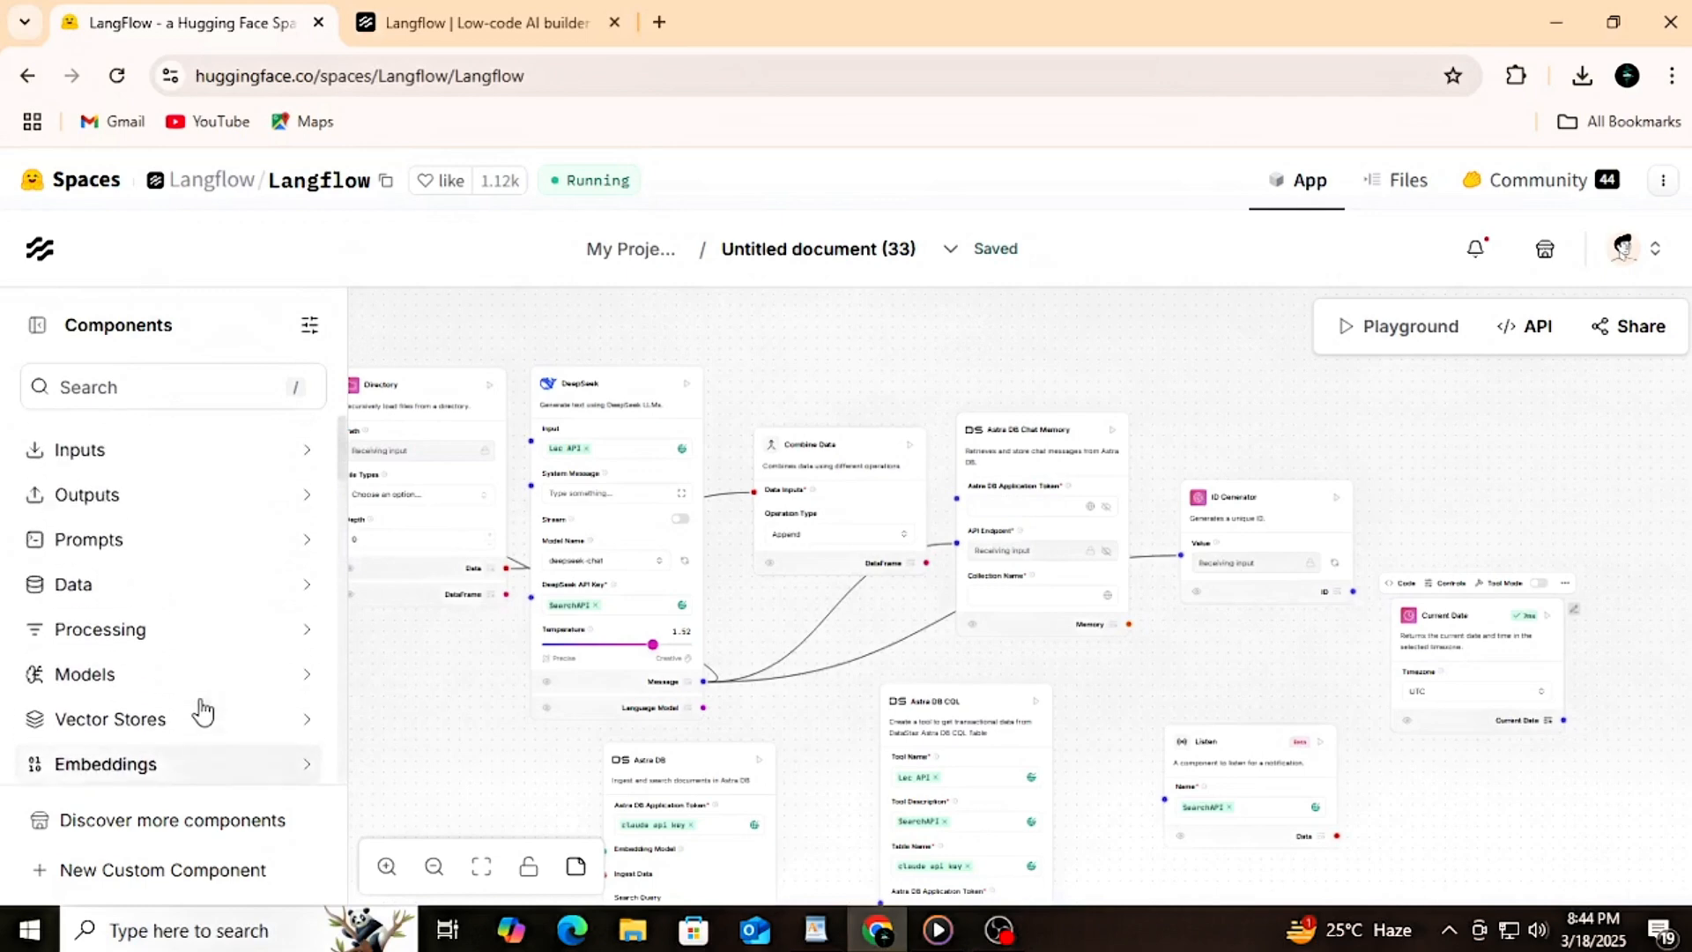
{"action": "left_click", "coordinate": [167, 676]}
{"action": "scroll", "coordinate": [115, 705], "scroll_direction": "down", "scroll_amount": 3}
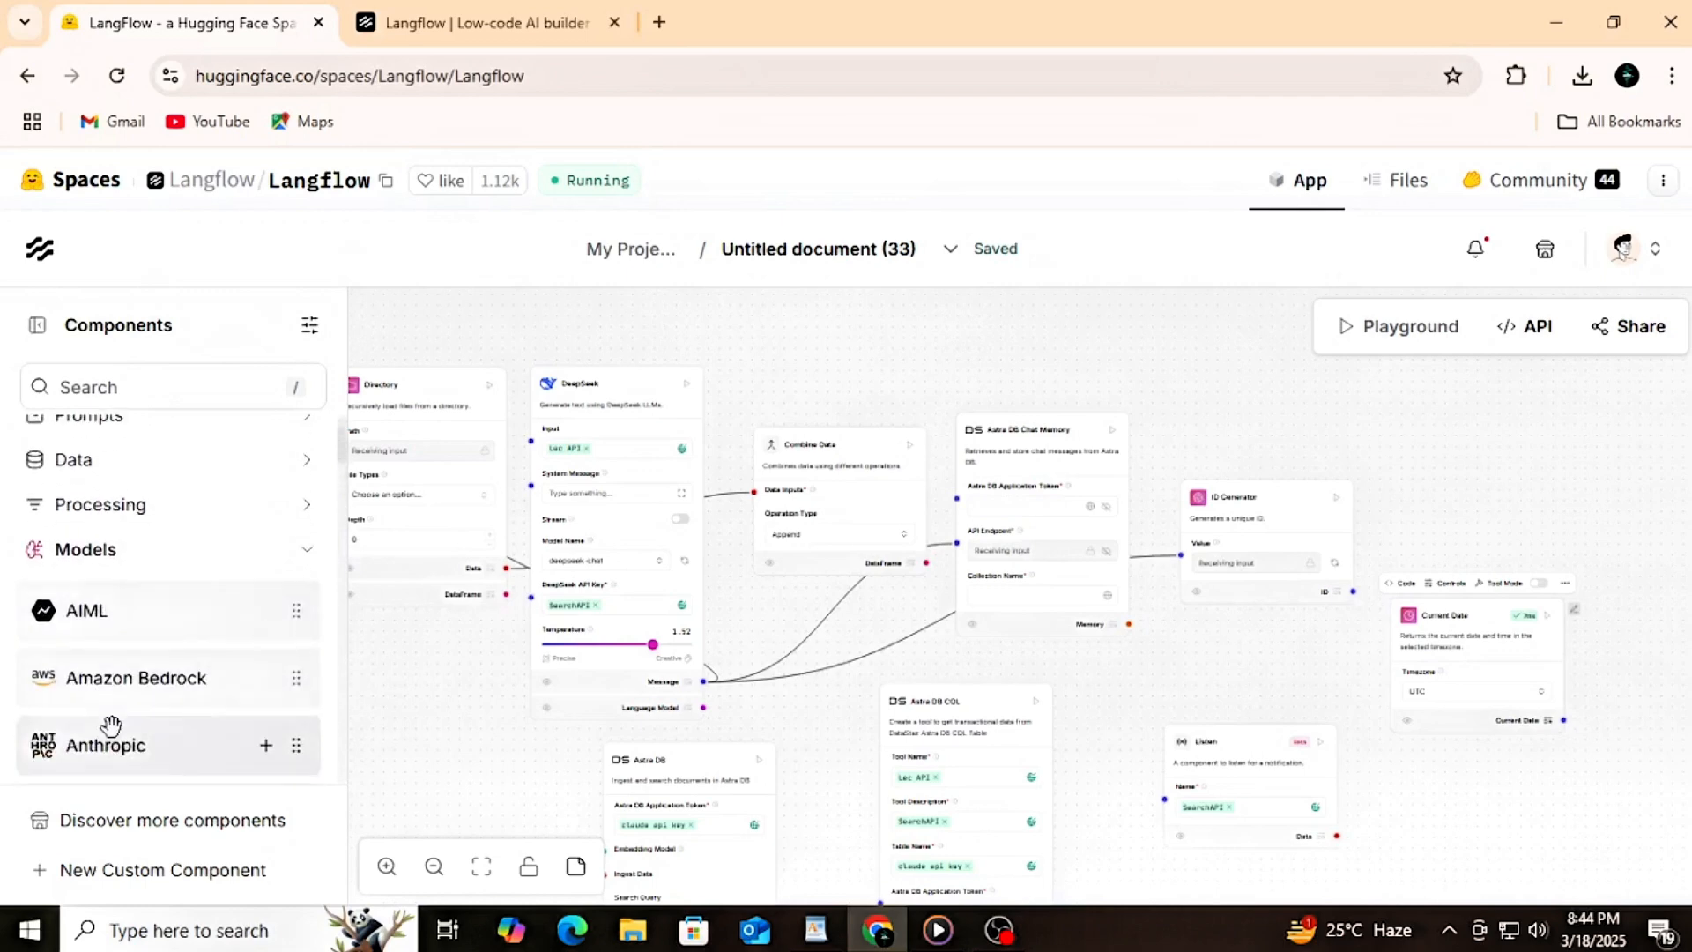
{"action": "left_click_drag", "start_coordinate": [121, 681], "coordinate": [1258, 332]}
{"action": "scroll", "coordinate": [1574, 685], "scroll_direction": "down", "scroll_amount": 5}
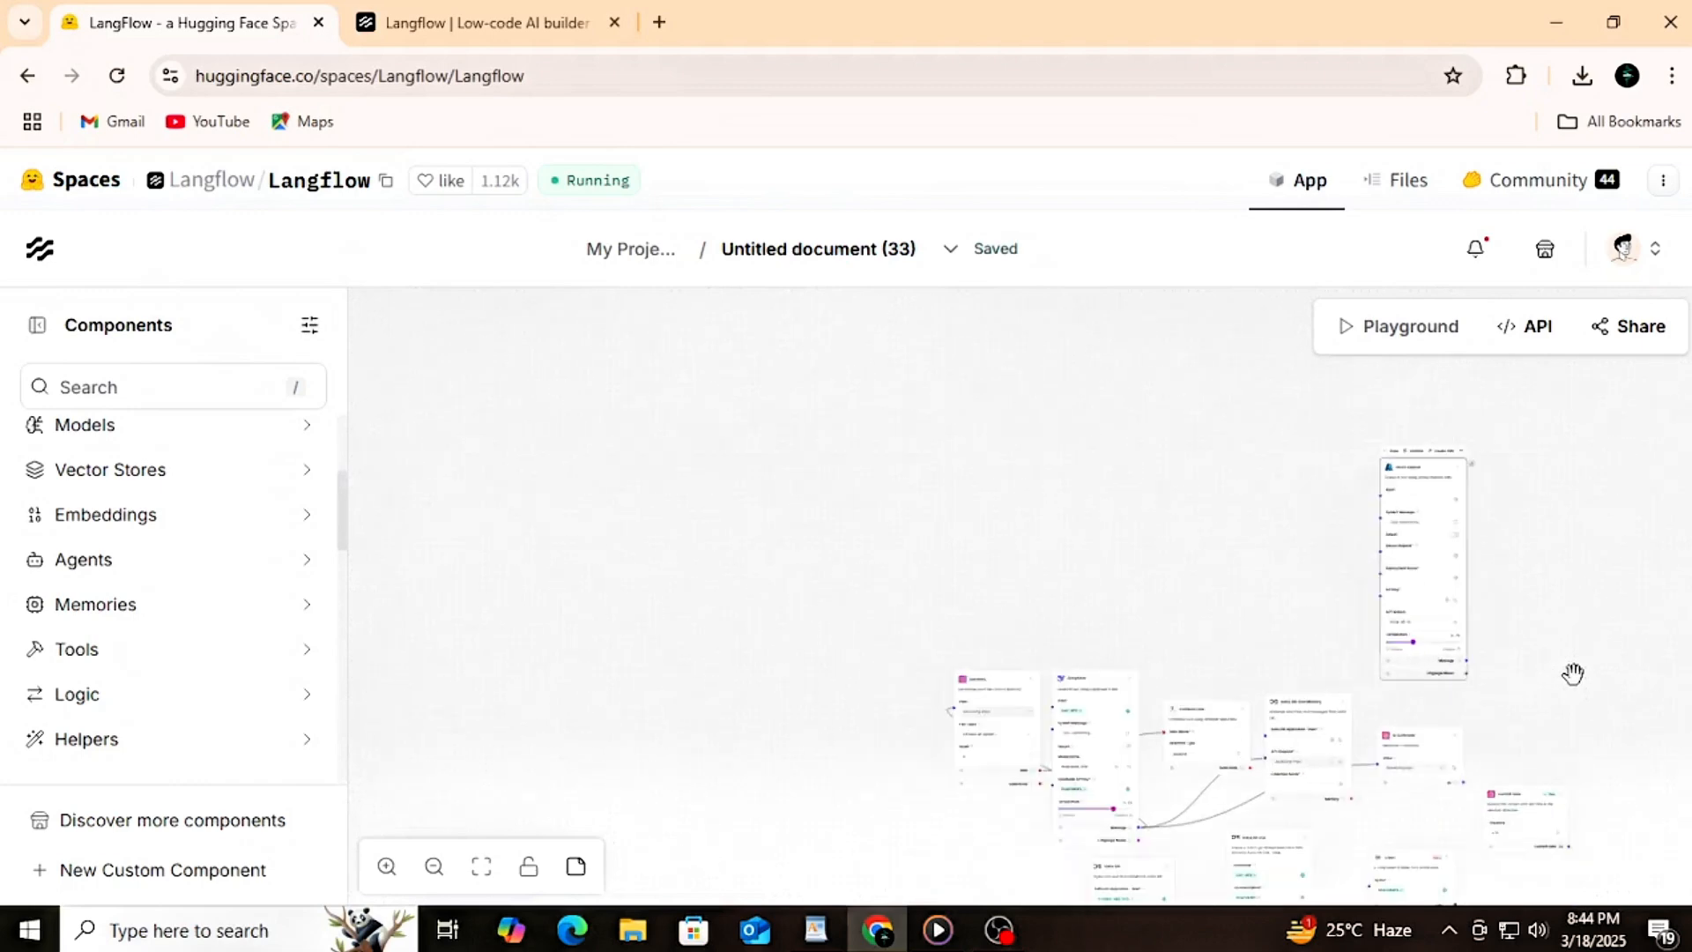
{"action": "left_click_drag", "start_coordinate": [1649, 676], "coordinate": [1259, 499]}
{"action": "scroll", "coordinate": [610, 813], "scroll_direction": "up", "scroll_amount": 1}
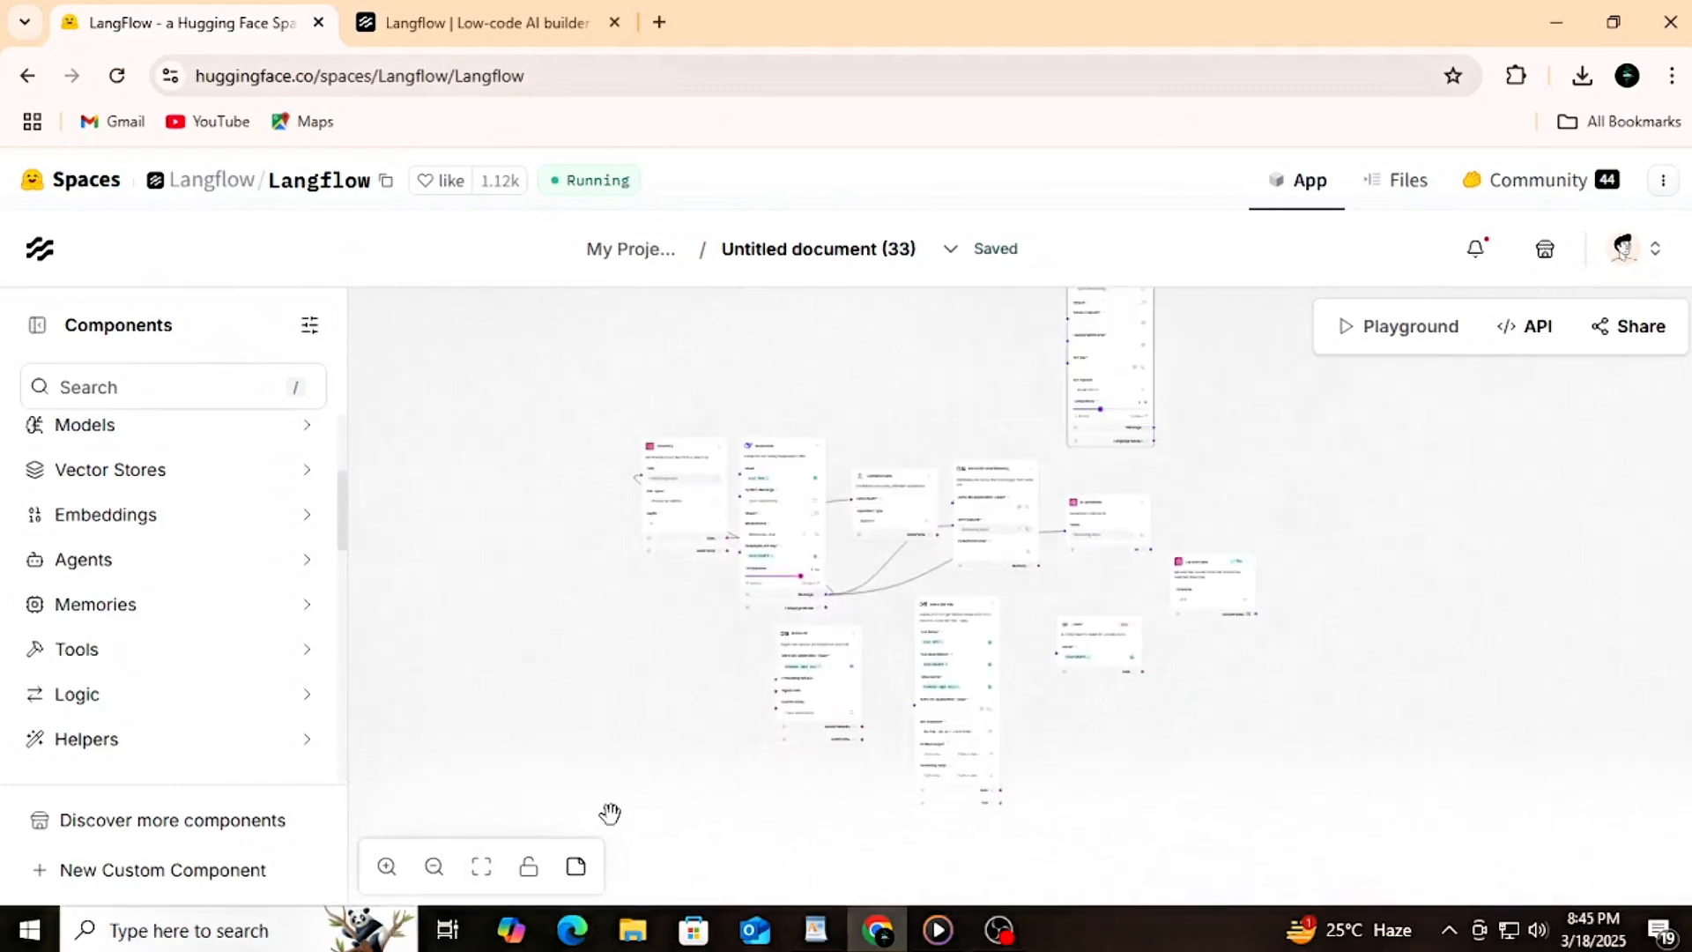
{"action": "left_click", "coordinate": [490, 872]}
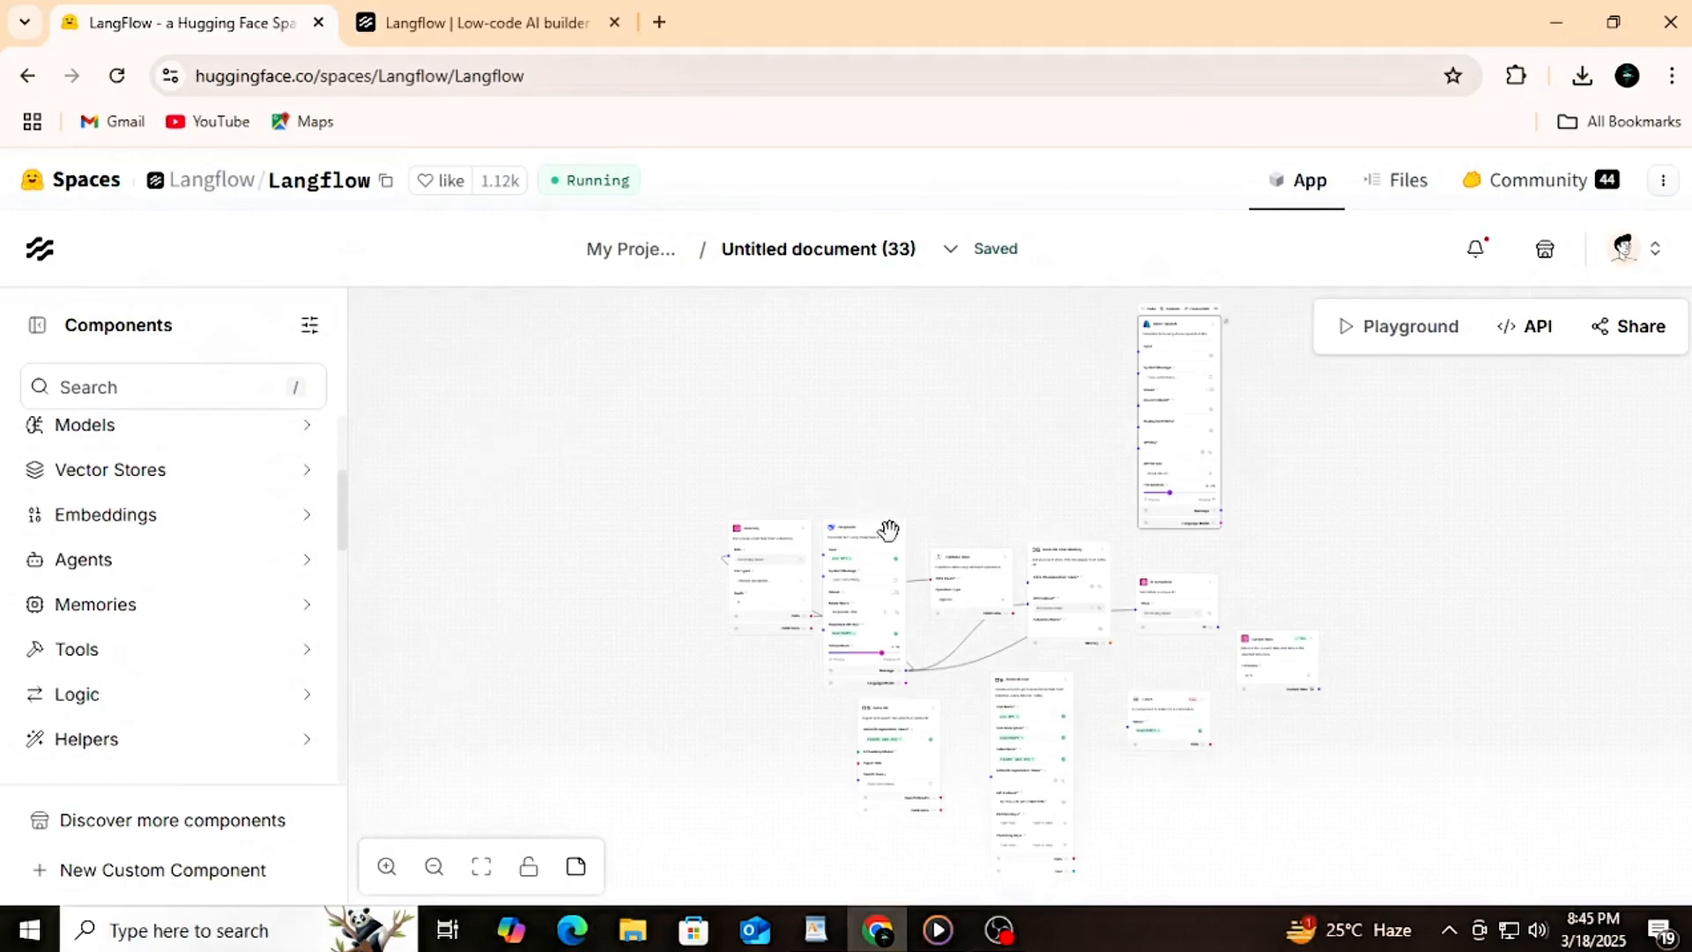
Step: Run the DeepSeek component
{"action": "scroll", "coordinate": [889, 529], "scroll_direction": "up", "scroll_amount": 5}
{"action": "scroll", "coordinate": [889, 528], "scroll_direction": "up", "scroll_amount": 3}
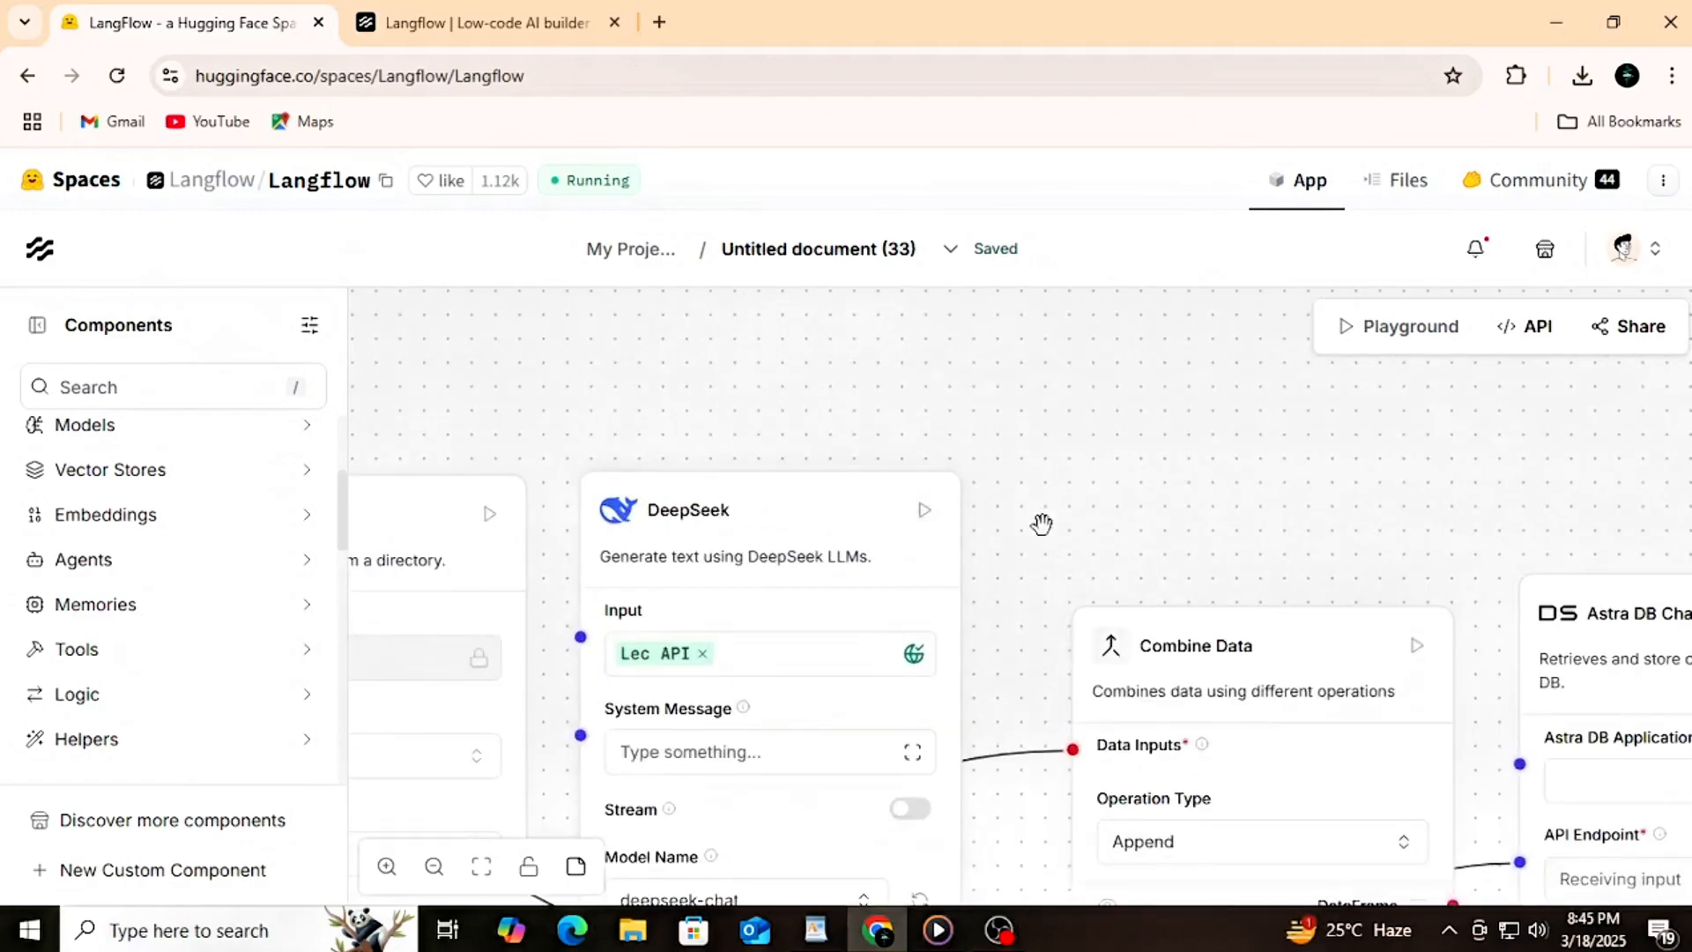
{"action": "scroll", "coordinate": [1042, 524], "scroll_direction": "down", "scroll_amount": 1}
{"action": "left_click", "coordinate": [952, 514]}
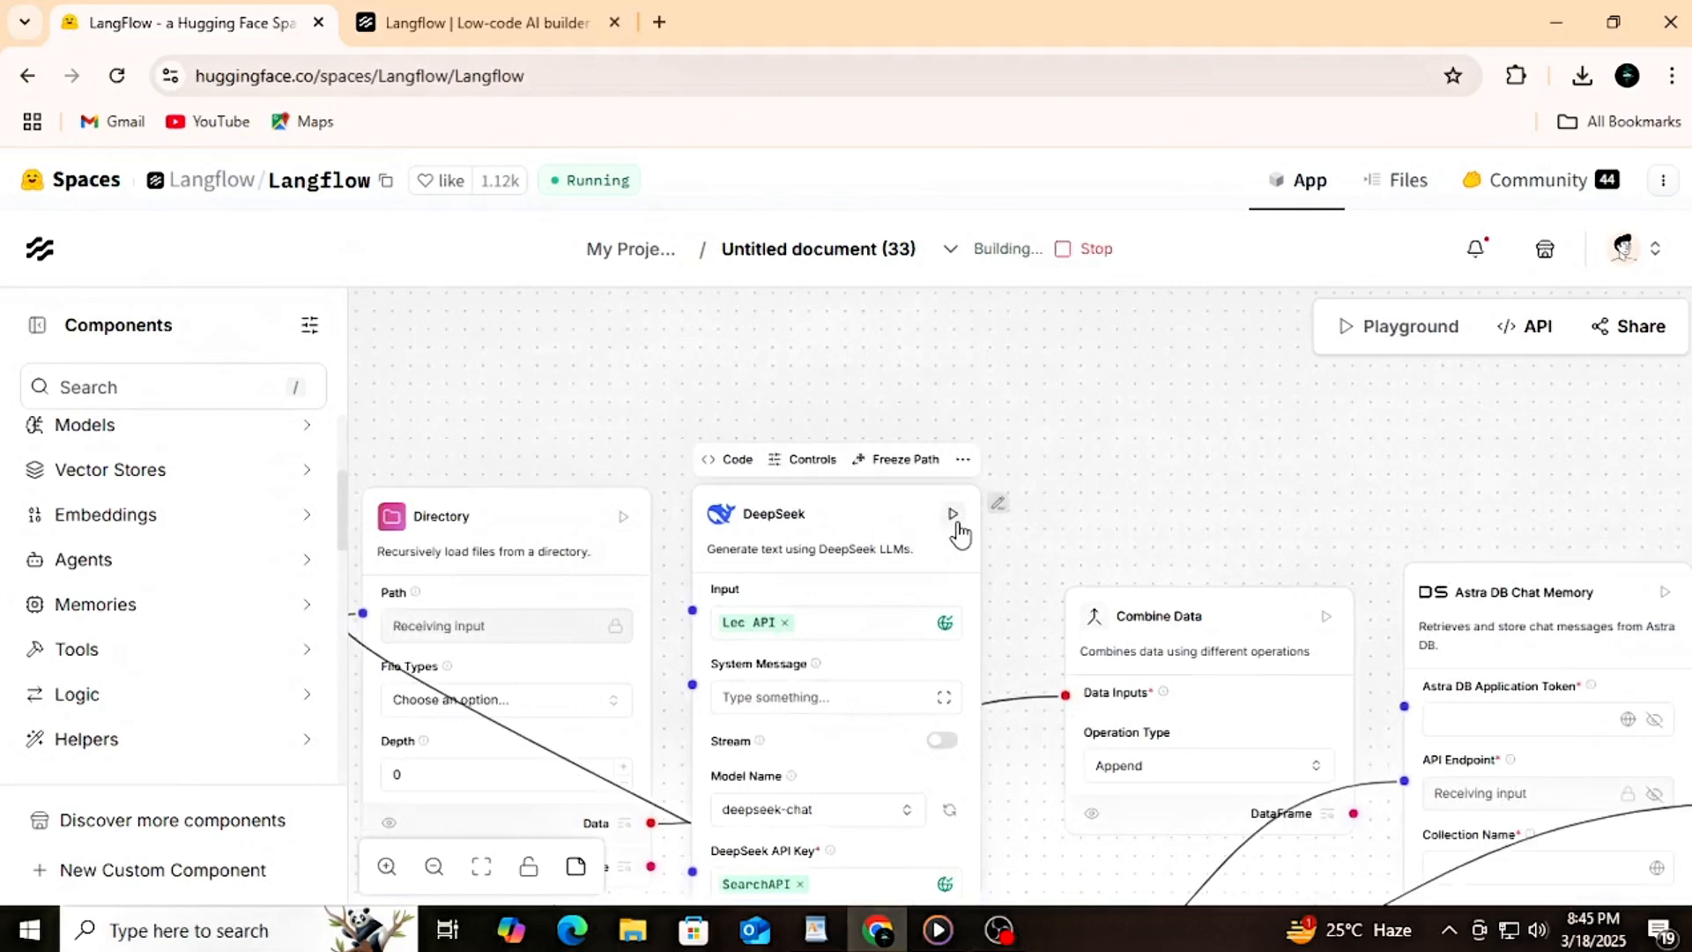